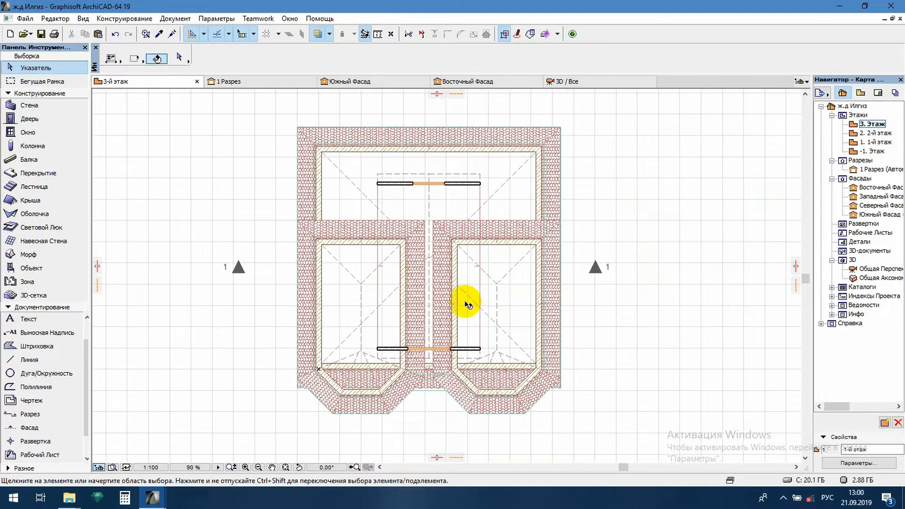
- Start a polyline roof outline at the plan's upper-left corner: 12400 mm top edge, right edge, and around the right bay to the central recess
{"action": "key", "text": "w"}
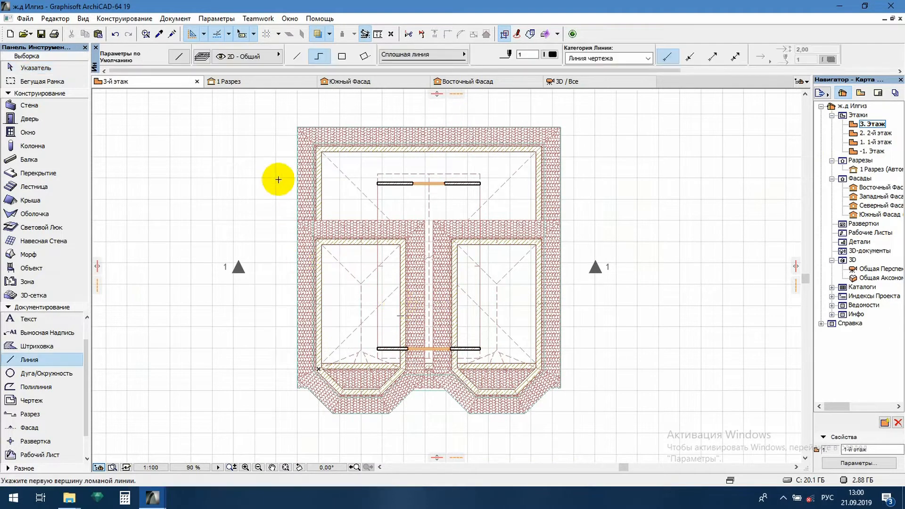
{"action": "left_click", "coordinate": [297, 127]}
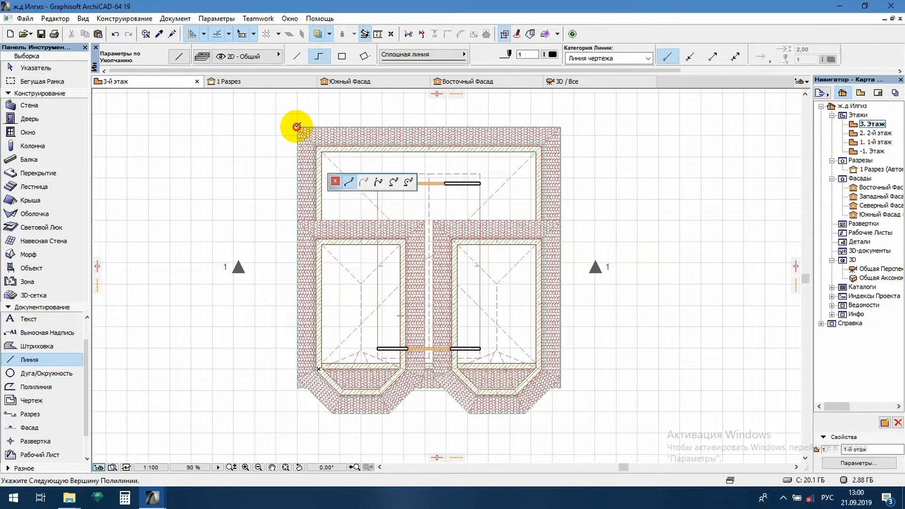
{"action": "left_click", "coordinate": [561, 126]}
{"action": "scroll", "coordinate": [566, 391], "scroll_direction": "up", "scroll_amount": 4}
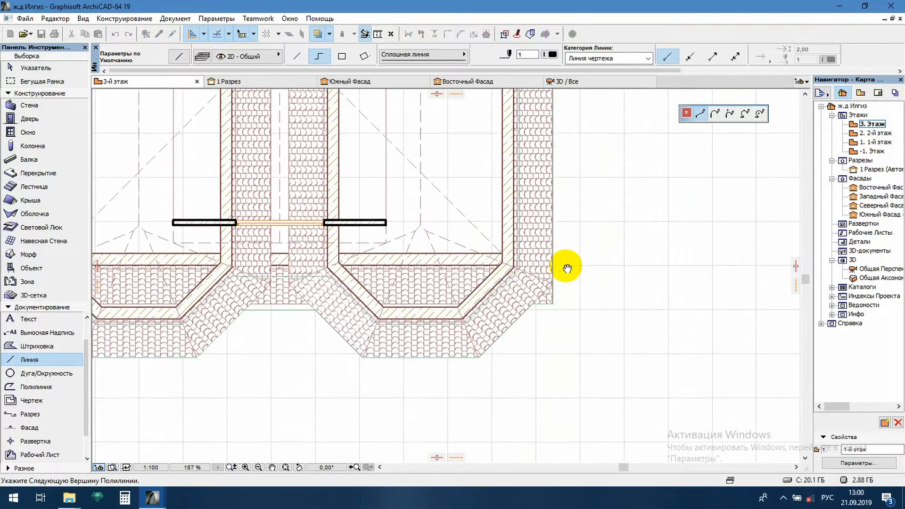
{"action": "left_click", "coordinate": [552, 291]}
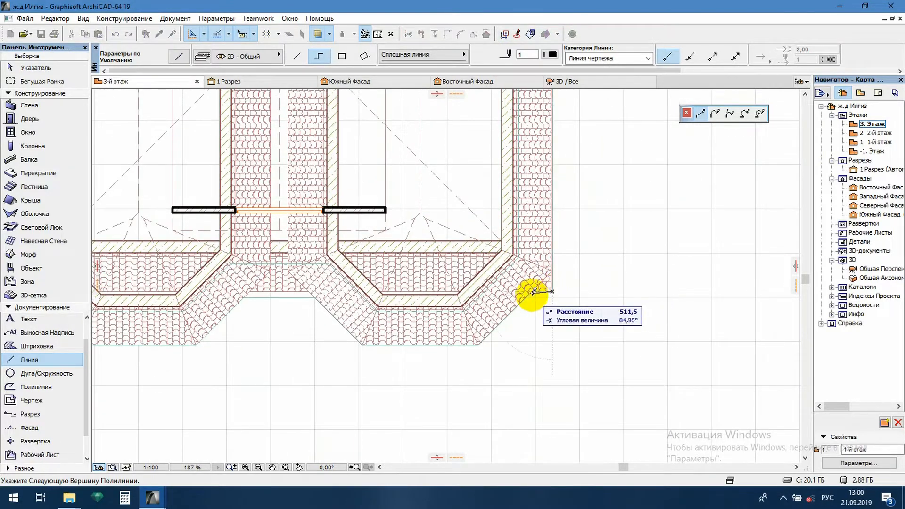
{"action": "left_click", "coordinate": [531, 292]}
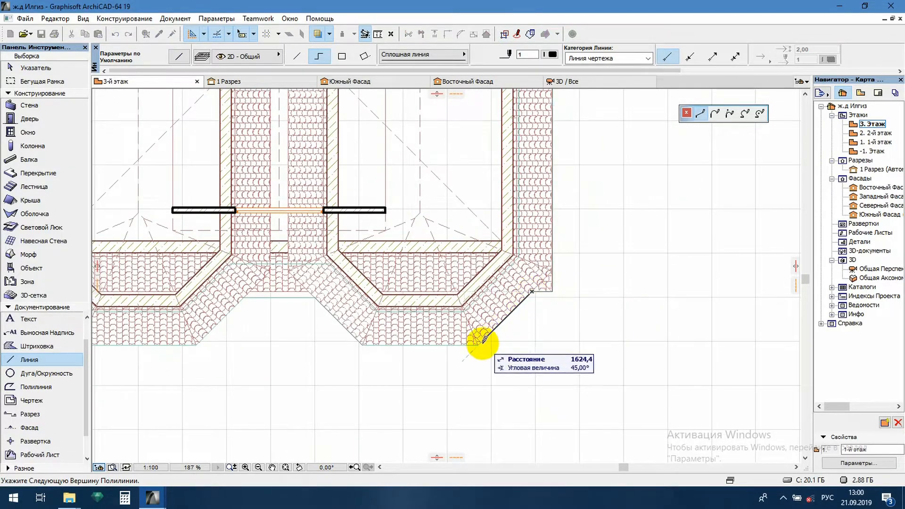
{"action": "left_click", "coordinate": [363, 345]}
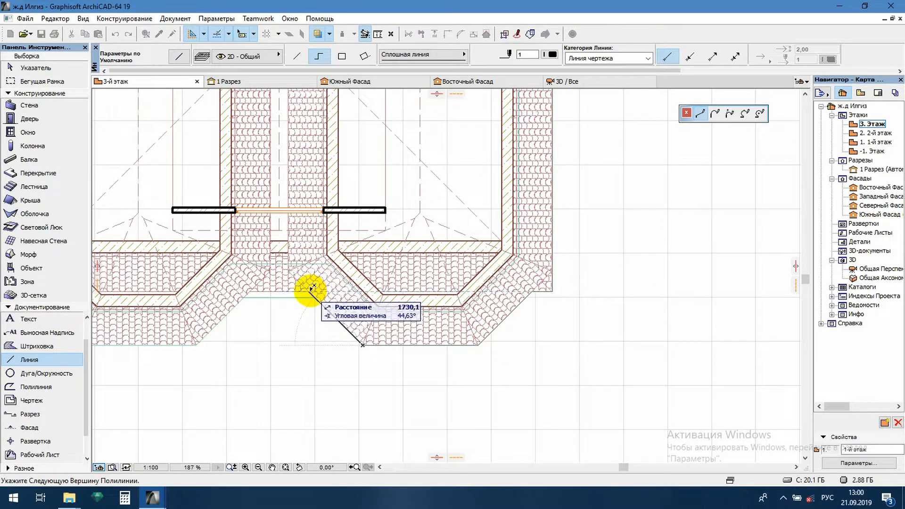
{"action": "left_click", "coordinate": [309, 291]}
- Continue the roof outline across the central recess, around the left bay and up the left edge, closing it at the upper-left corner
{"action": "left_click", "coordinate": [251, 291]}
{"action": "left_click", "coordinate": [196, 344]}
{"action": "middle_click_drag", "start_coordinate": [230, 368], "coordinate": [469, 369]}
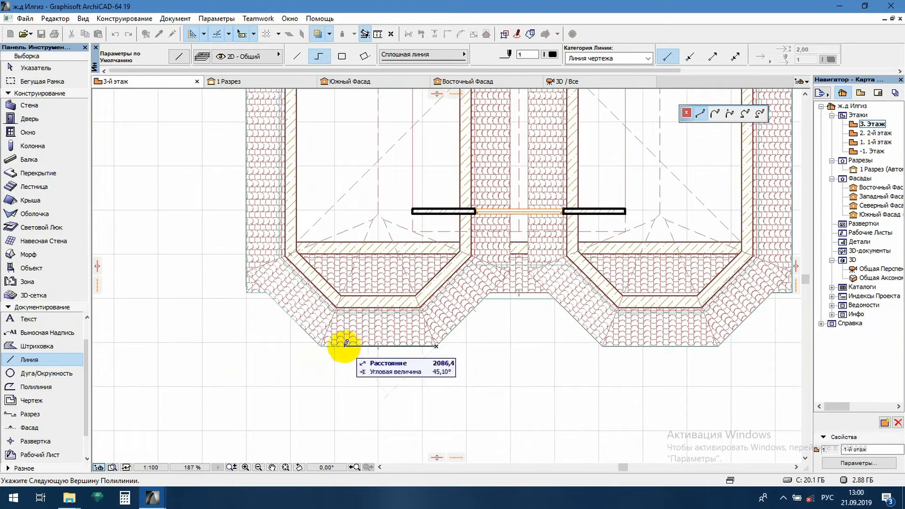
{"action": "left_click", "coordinate": [321, 345]}
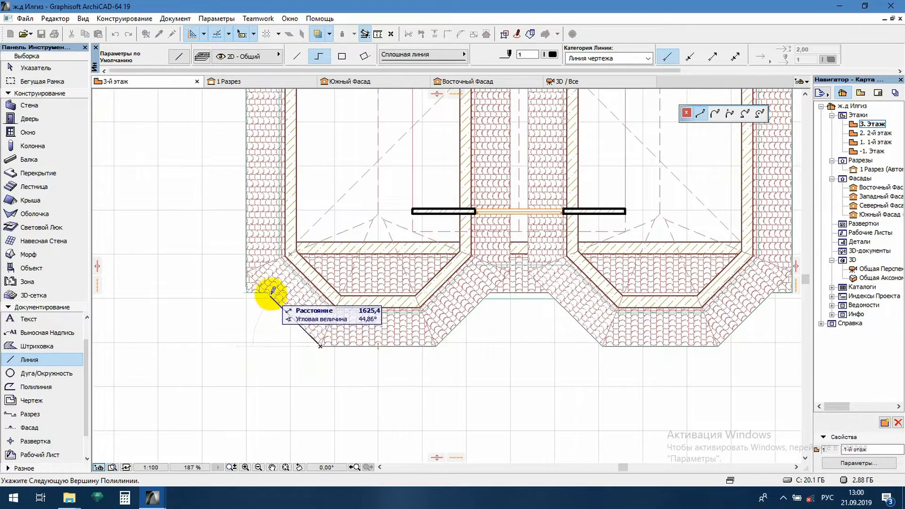
{"action": "left_click", "coordinate": [267, 292]}
{"action": "left_click", "coordinate": [248, 292]}
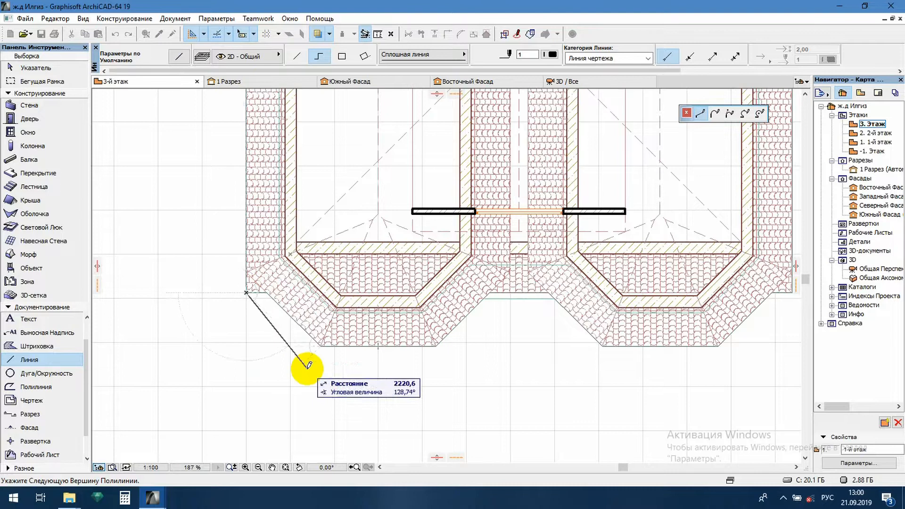
{"action": "scroll", "coordinate": [304, 363], "scroll_direction": "down", "scroll_amount": 3}
{"action": "scroll", "coordinate": [292, 156], "scroll_direction": "up", "scroll_amount": 4}
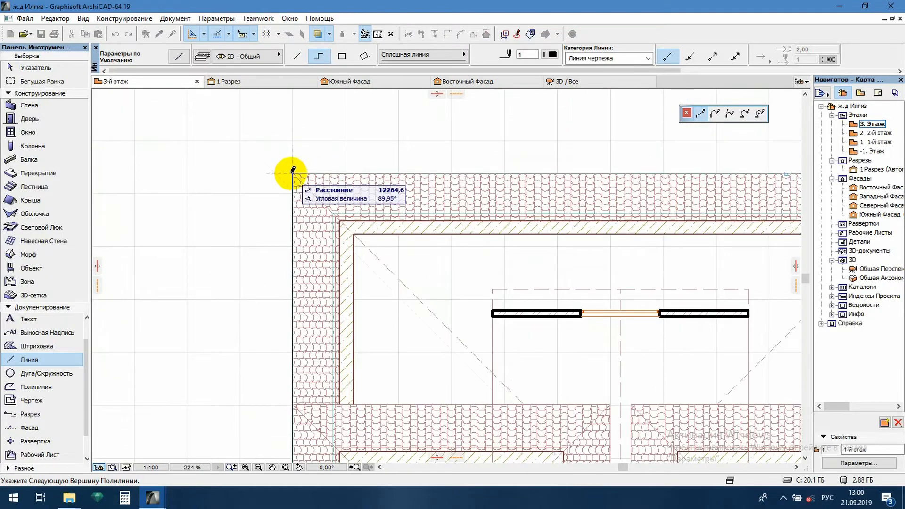
{"action": "left_click", "coordinate": [292, 172]}
- Draw the left hip lines from the upper-left roof corner to the central ridge point and down to the lower-left corner
{"action": "scroll", "coordinate": [349, 202], "scroll_direction": "down", "scroll_amount": 2}
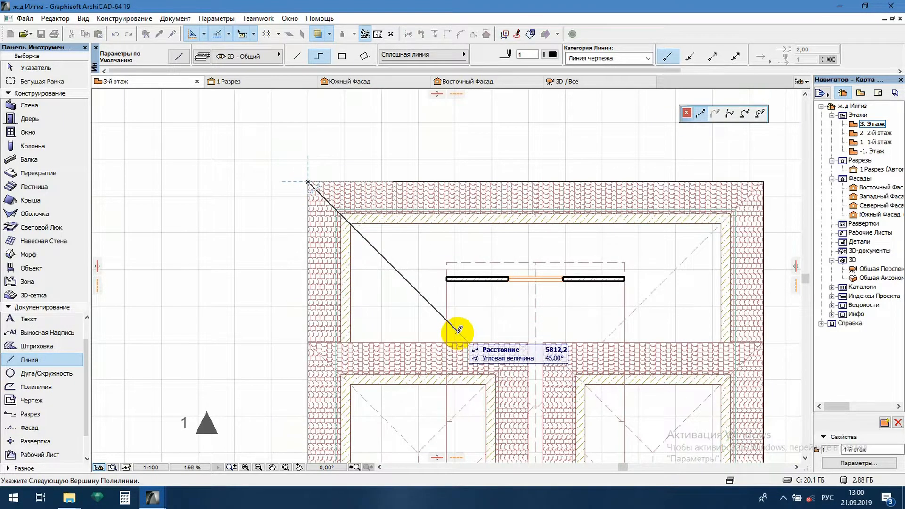
{"action": "middle_click_drag", "start_coordinate": [458, 330], "coordinate": [368, 209]}
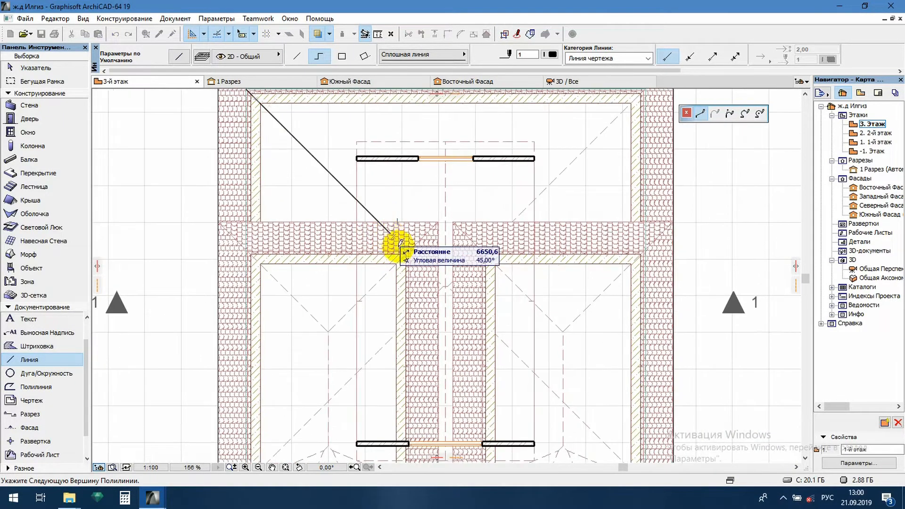
{"action": "left_click", "coordinate": [442, 285]}
{"action": "middle_click_drag", "start_coordinate": [376, 346], "coordinate": [423, 215]}
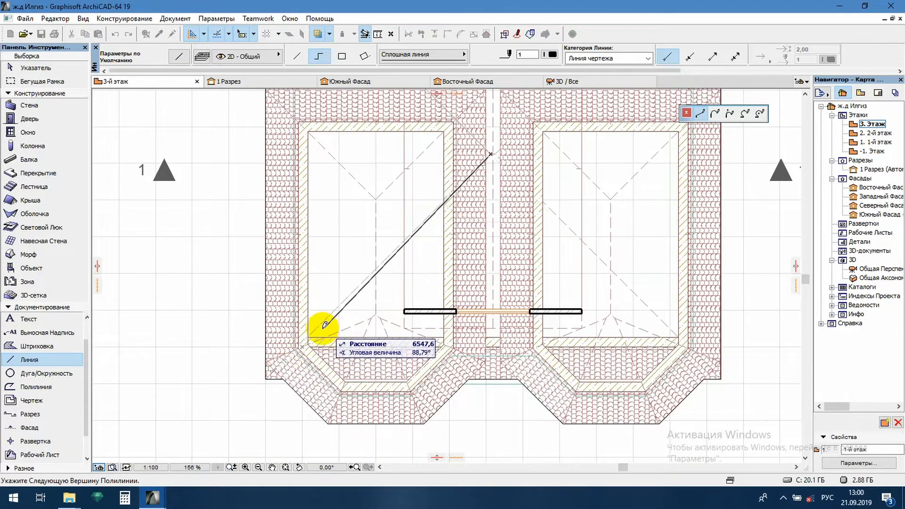
{"action": "double_click", "coordinate": [268, 376]}
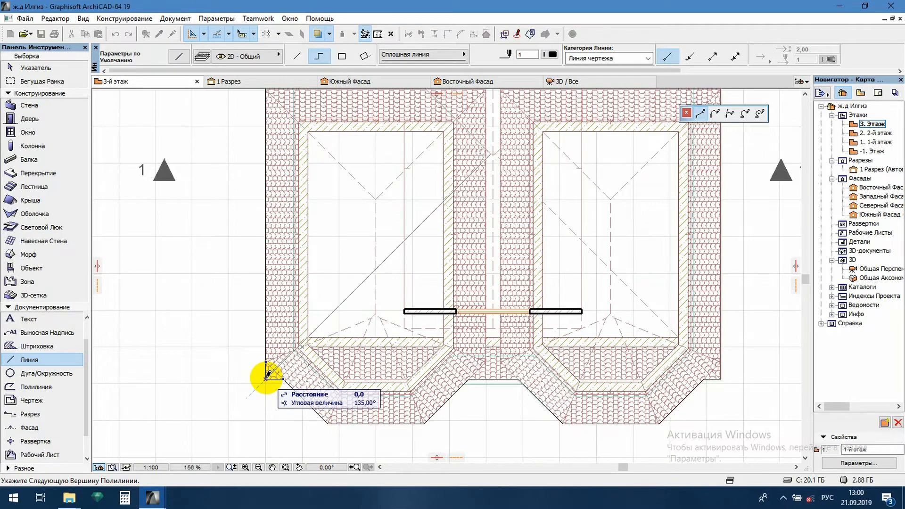
- Draw the right hip lines from the upper-right corner through the centre to the lower-right corner, with a short ridge segment joining both hip vertices
{"action": "middle_click_drag", "start_coordinate": [511, 233], "coordinate": [384, 344]}
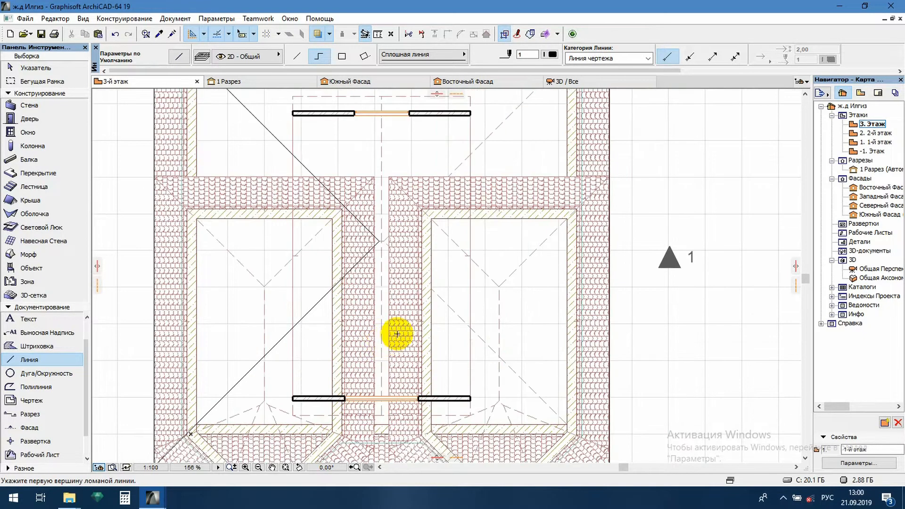
{"action": "scroll", "coordinate": [478, 212], "scroll_direction": "down", "scroll_amount": 2}
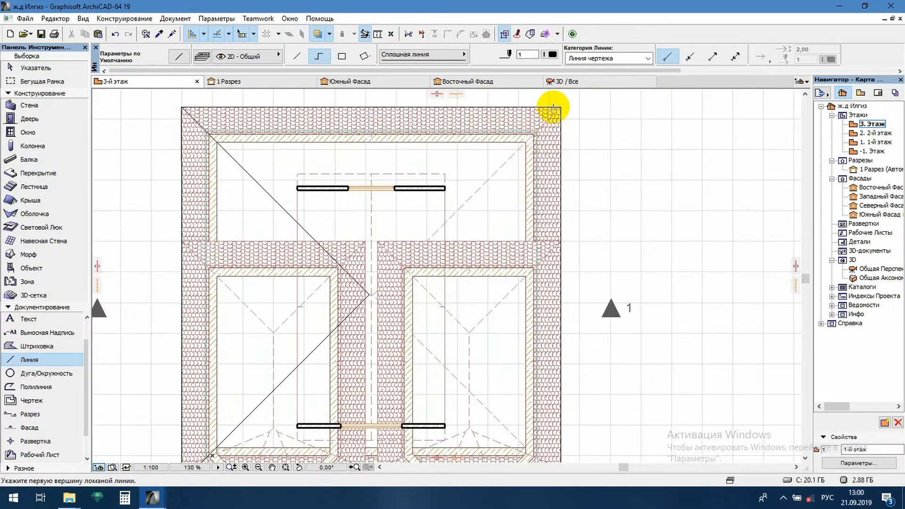
{"action": "left_click", "coordinate": [560, 105]}
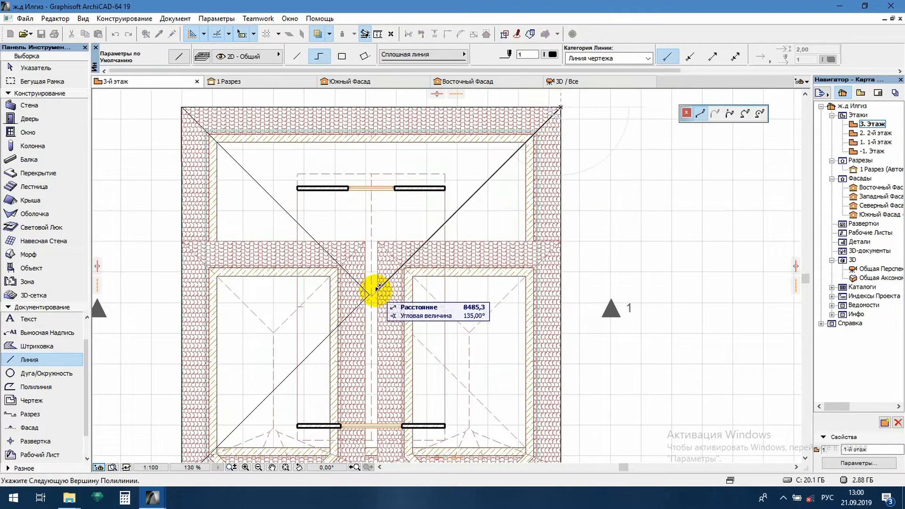
{"action": "scroll", "coordinate": [375, 285], "scroll_direction": "up", "scroll_amount": 3}
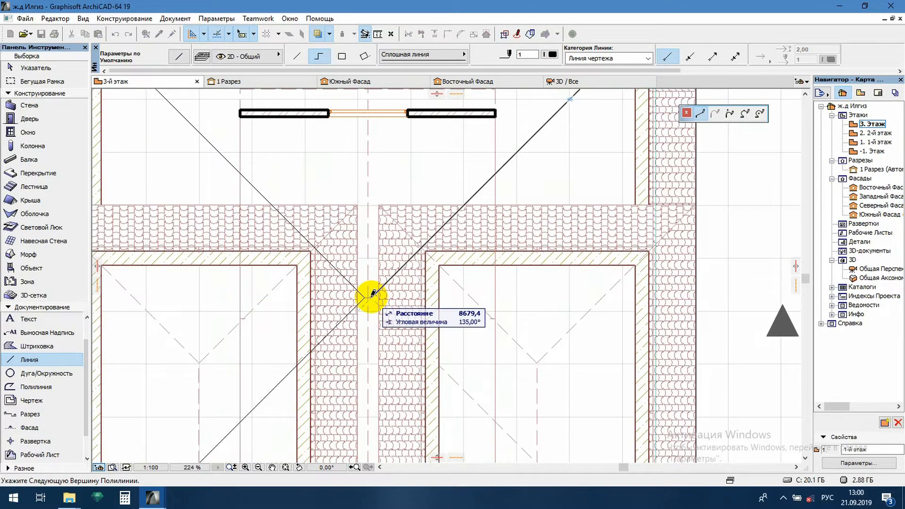
{"action": "scroll", "coordinate": [430, 277], "scroll_direction": "down", "scroll_amount": 5}
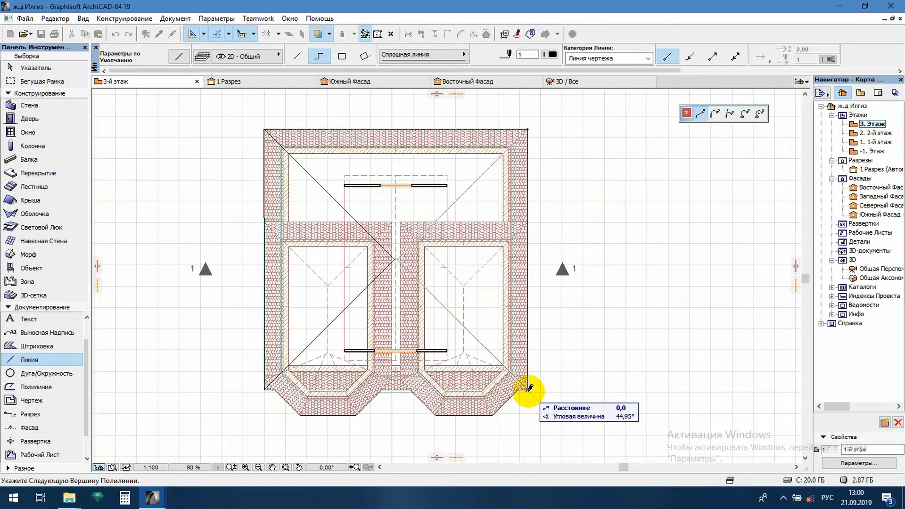
{"action": "double_click", "coordinate": [528, 387]}
- Trace the dashed rectangular outline of the central gable roof with a closed polyline
{"action": "scroll", "coordinate": [395, 258], "scroll_direction": "up", "scroll_amount": 8}
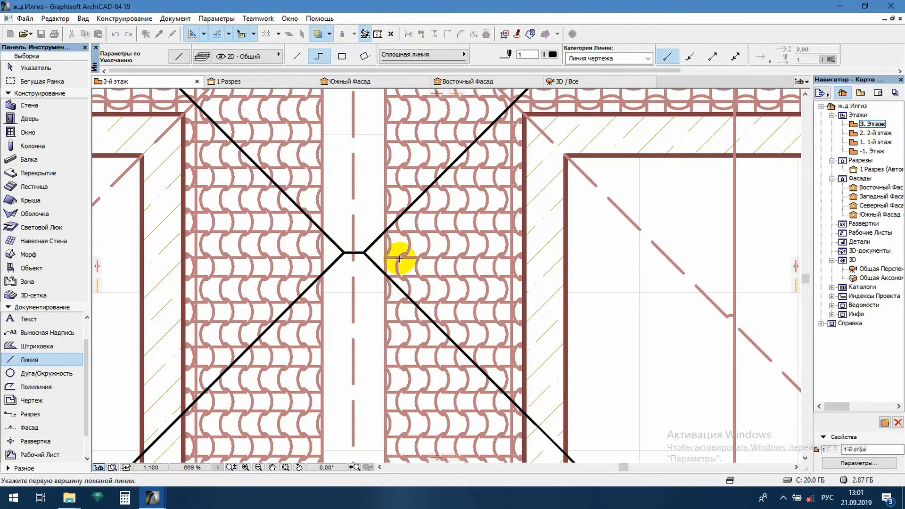
{"action": "scroll", "coordinate": [457, 271], "scroll_direction": "down", "scroll_amount": 4}
{"action": "scroll", "coordinate": [457, 271], "scroll_direction": "down", "scroll_amount": 2}
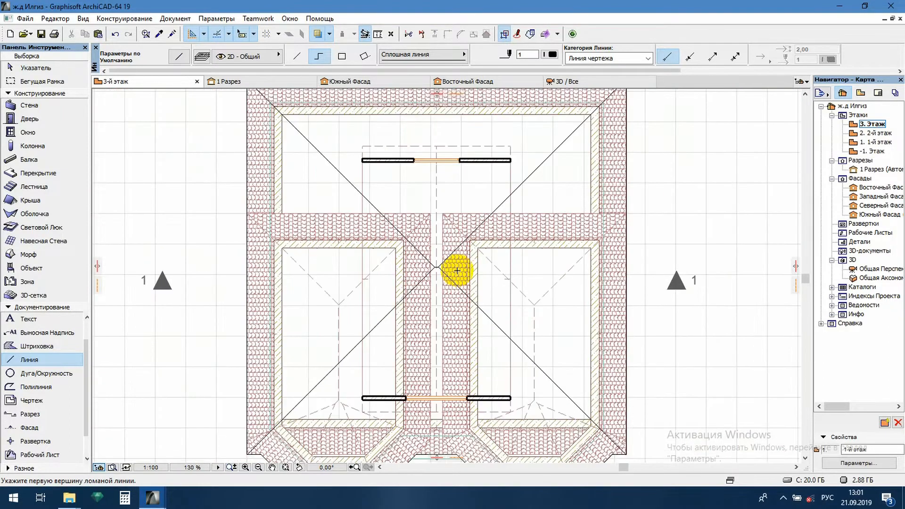
{"action": "left_click", "coordinate": [363, 146]}
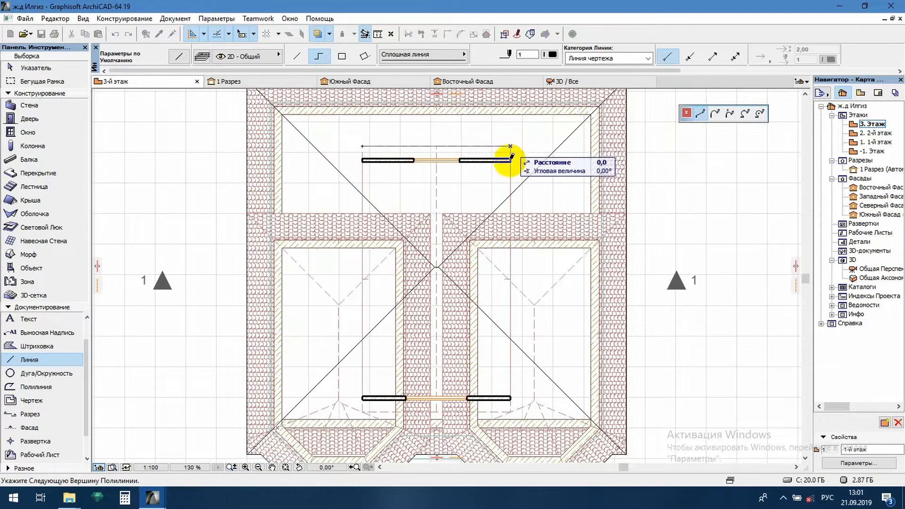
{"action": "left_click", "coordinate": [510, 412]}
{"action": "left_click", "coordinate": [362, 412]}
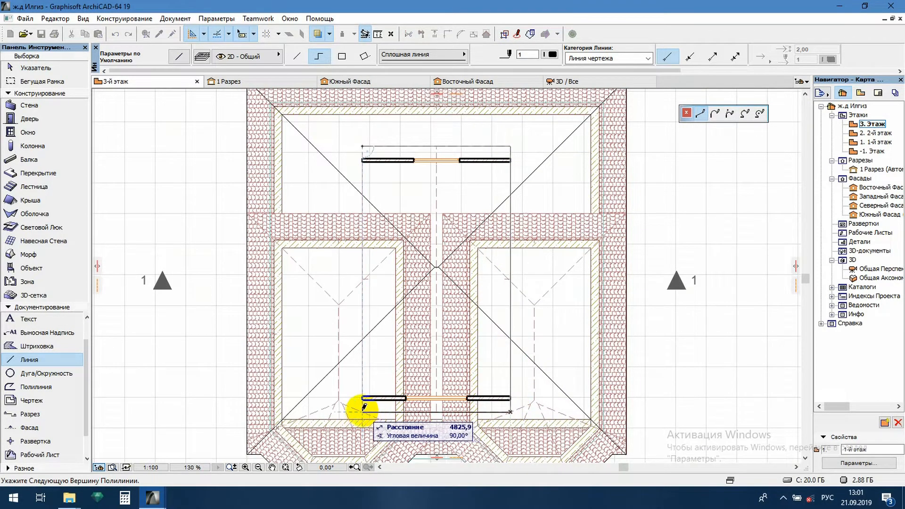
{"action": "left_click", "coordinate": [362, 146]}
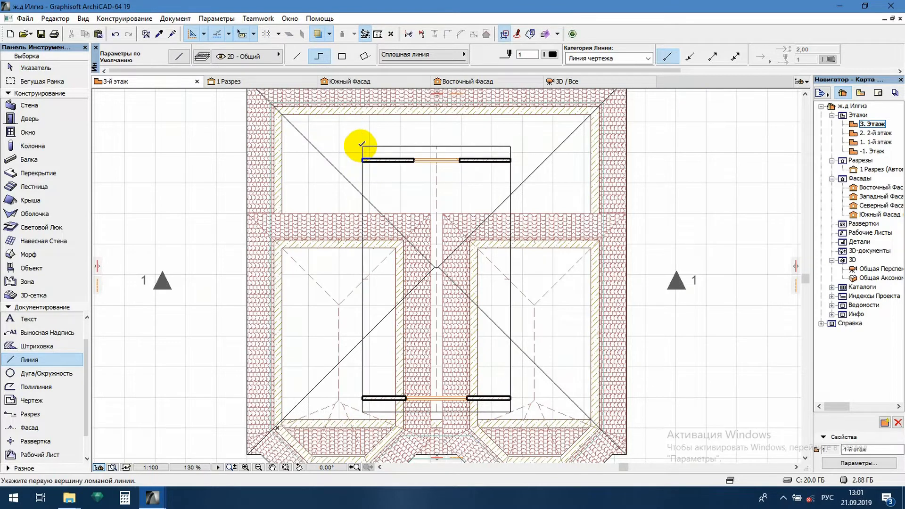
- Draw the left bay's two hip lines from its front corners to the apex, plus the vertical ridge up to the main diagonal
{"action": "scroll", "coordinate": [352, 390], "scroll_direction": "up", "scroll_amount": 4}
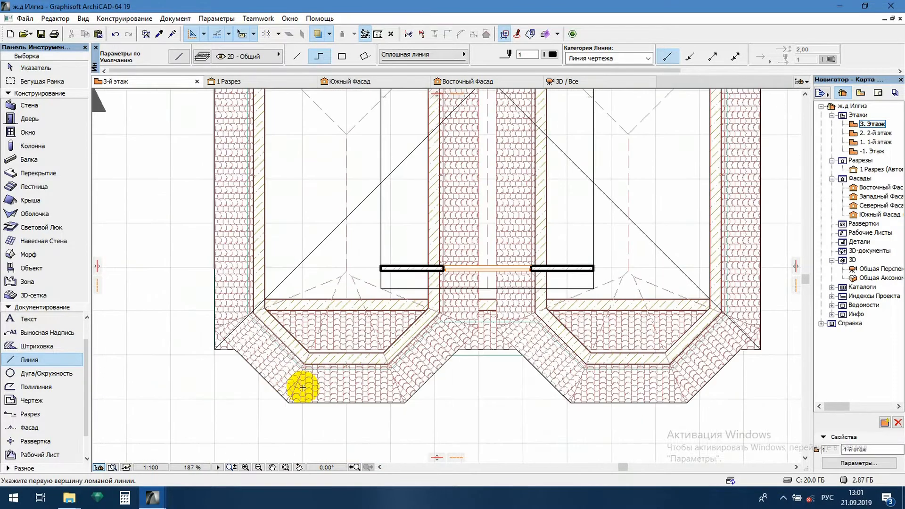
{"action": "left_click", "coordinate": [288, 401]}
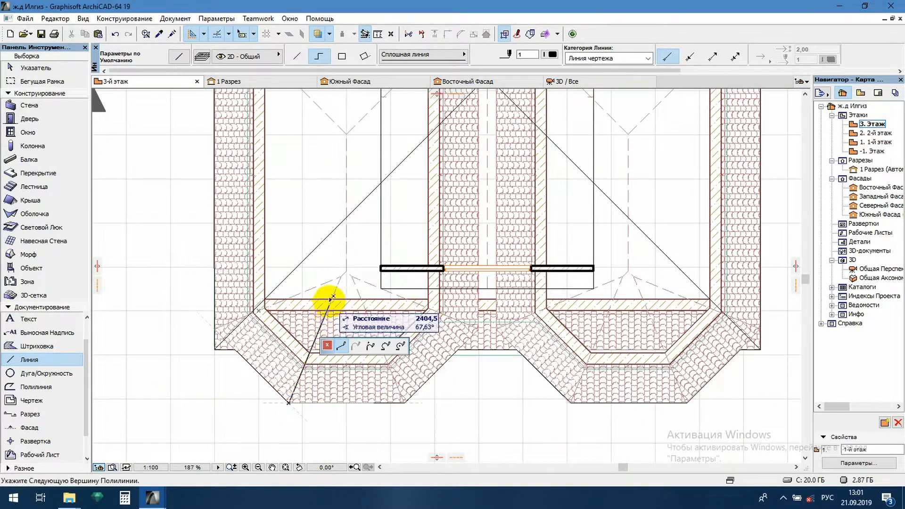
{"action": "left_click", "coordinate": [347, 271]}
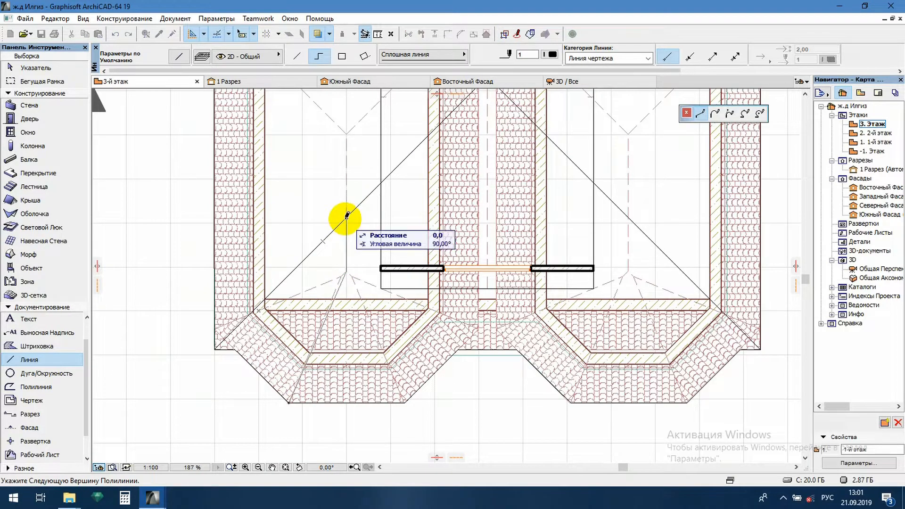
{"action": "left_click", "coordinate": [347, 216]}
{"action": "left_click", "coordinate": [347, 271]}
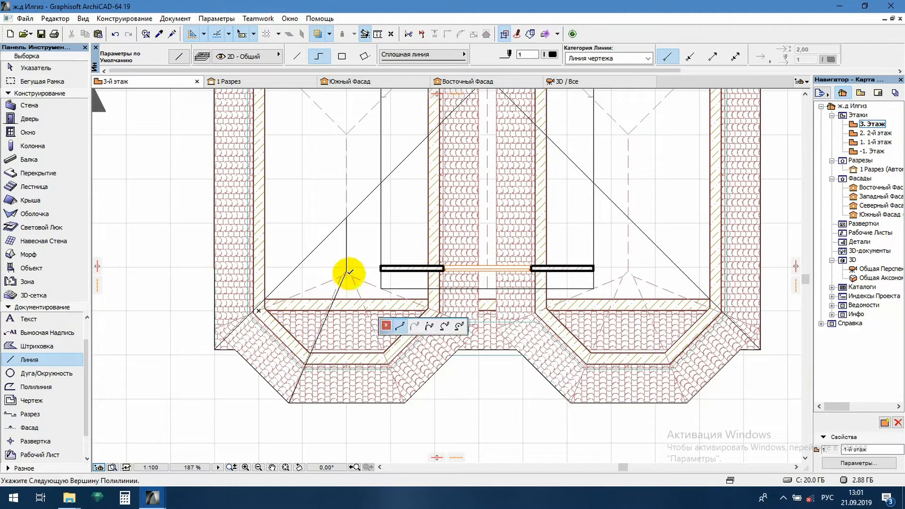
{"action": "left_click", "coordinate": [404, 401]}
{"action": "left_click", "coordinate": [404, 402]}
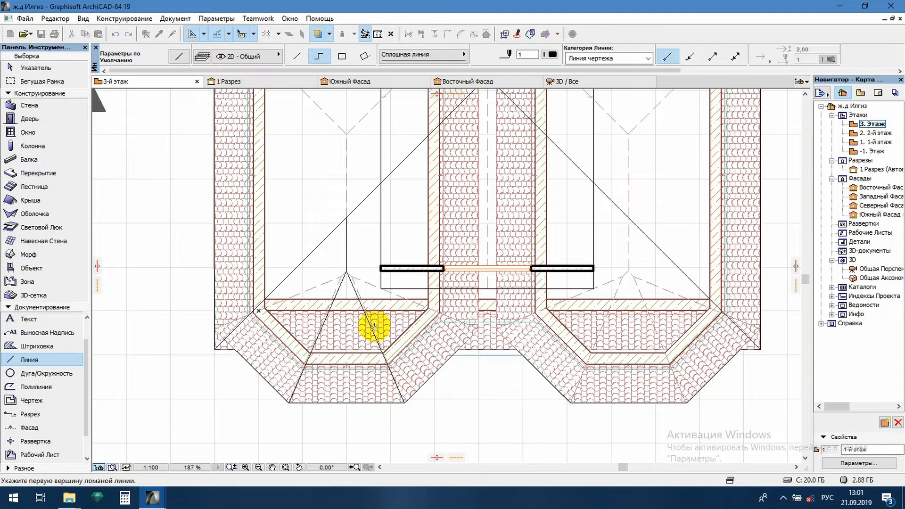
- Draw the right bay's two hip lines from its front corners to the bay apex
{"action": "scroll", "coordinate": [314, 297], "scroll_direction": "up", "scroll_amount": 1}
{"action": "scroll", "coordinate": [463, 299], "scroll_direction": "down", "scroll_amount": 5}
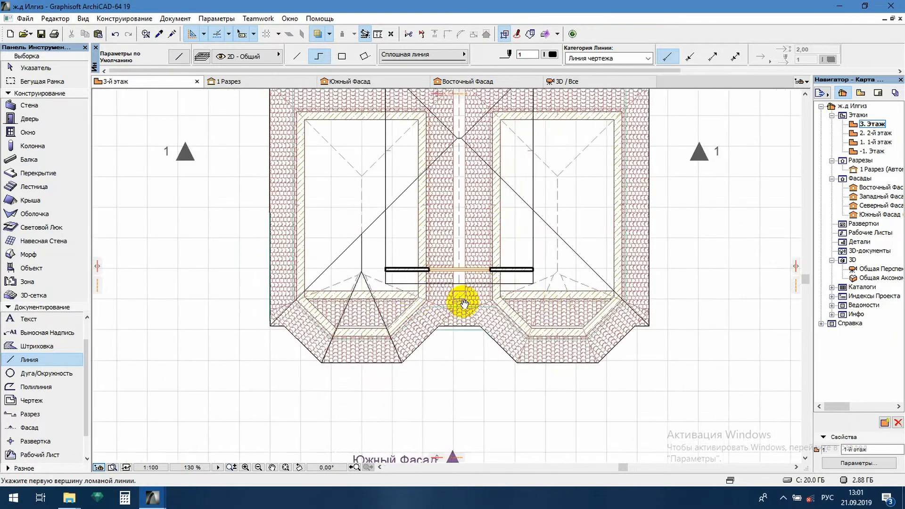
{"action": "scroll", "coordinate": [448, 390], "scroll_direction": "up", "scroll_amount": 2}
{"action": "scroll", "coordinate": [379, 358], "scroll_direction": "up", "scroll_amount": 1}
{"action": "left_click", "coordinate": [368, 364]}
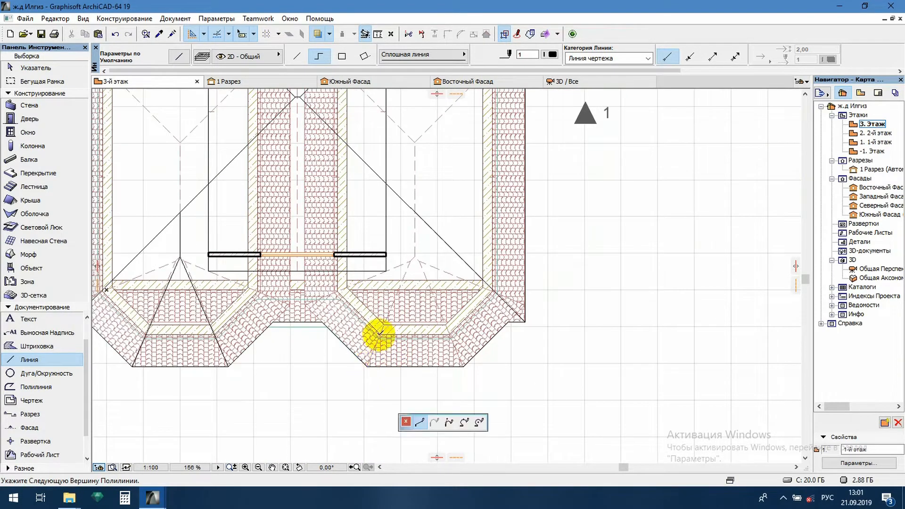
{"action": "left_click", "coordinate": [414, 257]}
{"action": "double_click", "coordinate": [462, 365]}
- Draw the outer roof lines from the right and left bay apexes down to the adjacent outer wall corners
{"action": "left_click", "coordinate": [415, 256]}
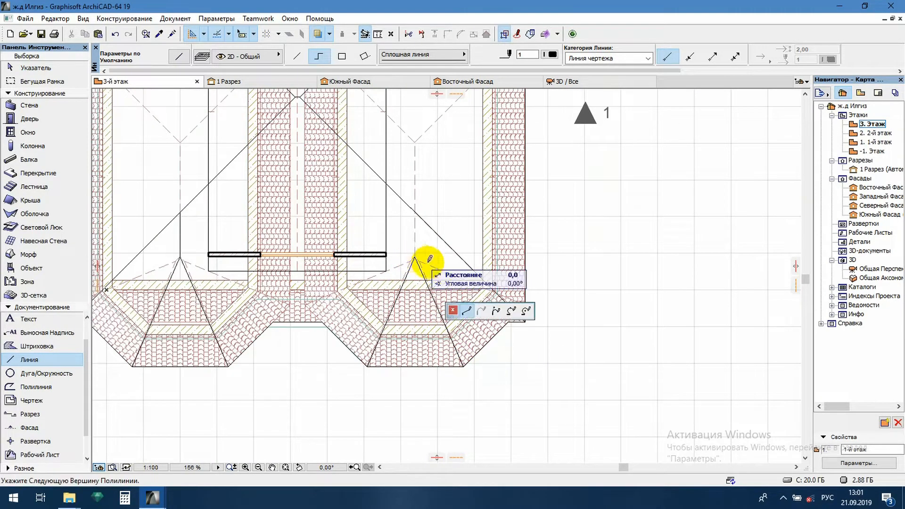
{"action": "double_click", "coordinate": [496, 289]}
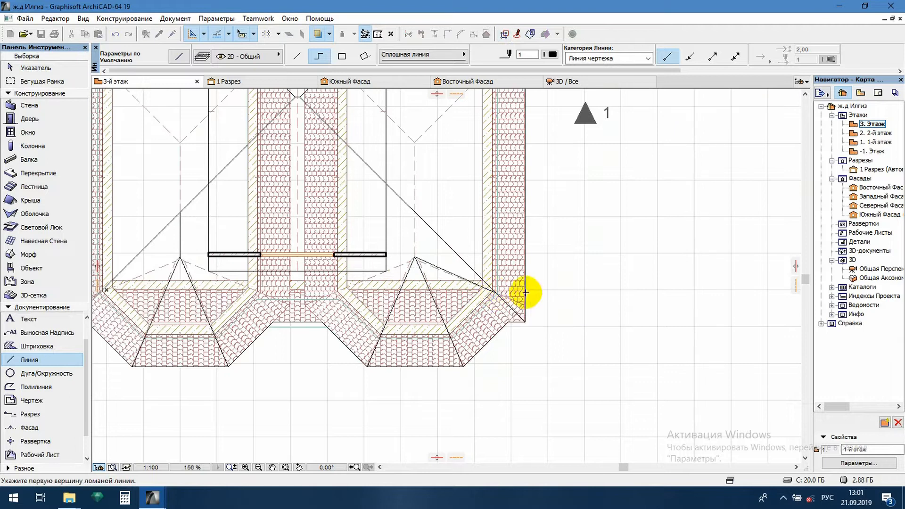
{"action": "scroll", "coordinate": [570, 288], "scroll_direction": "down", "scroll_amount": 2}
{"action": "scroll", "coordinate": [273, 285], "scroll_direction": "up", "scroll_amount": 3}
{"action": "left_click", "coordinate": [313, 250]}
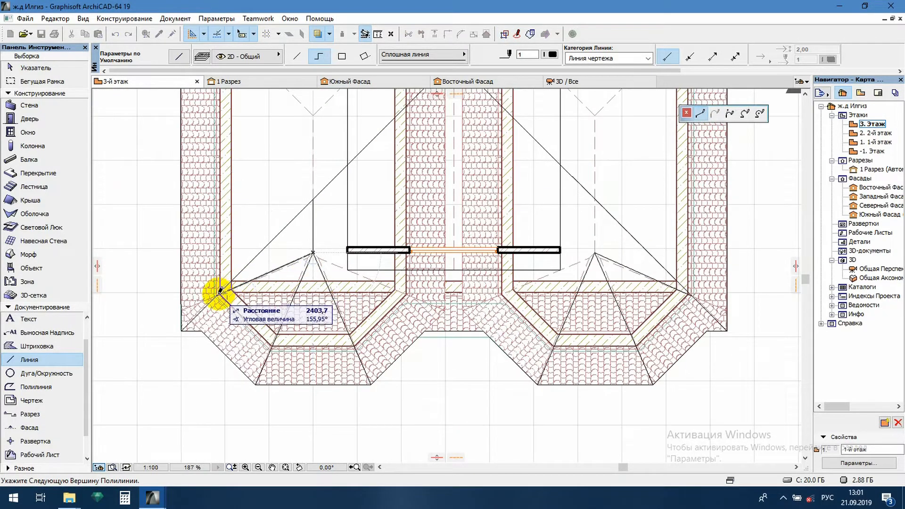
{"action": "scroll", "coordinate": [221, 290], "scroll_direction": "up", "scroll_amount": 3}
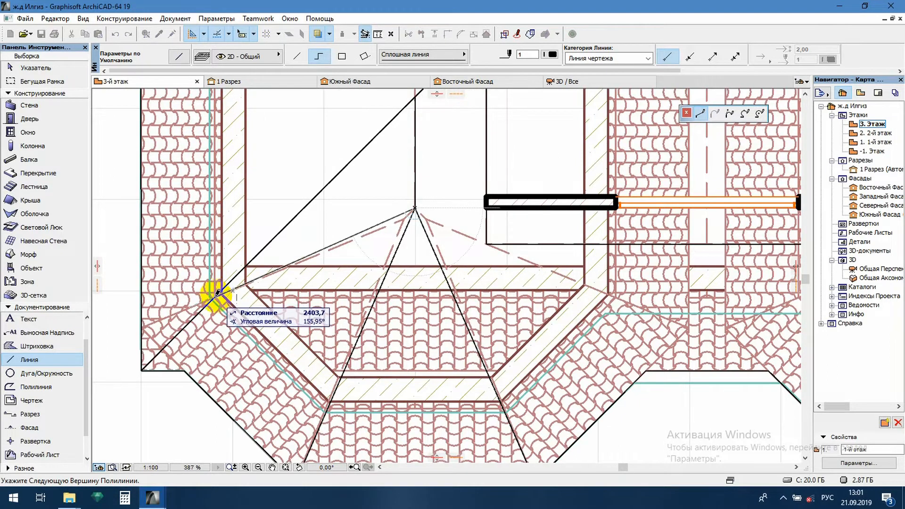
{"action": "double_click", "coordinate": [221, 291]}
{"action": "scroll", "coordinate": [269, 302], "scroll_direction": "down", "scroll_amount": 2}
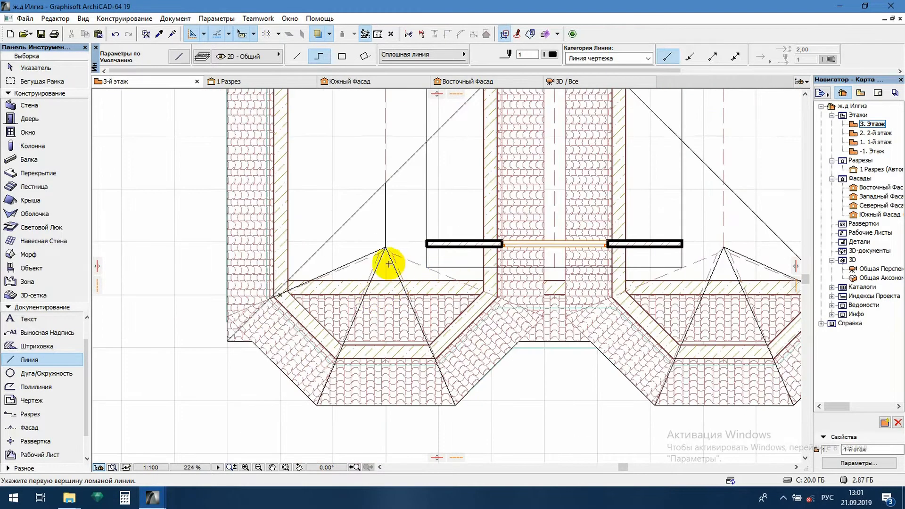
- Draw the inner roof lines from both bay apexes down to the edges of the central strip between the bays
{"action": "left_click", "coordinate": [386, 246]}
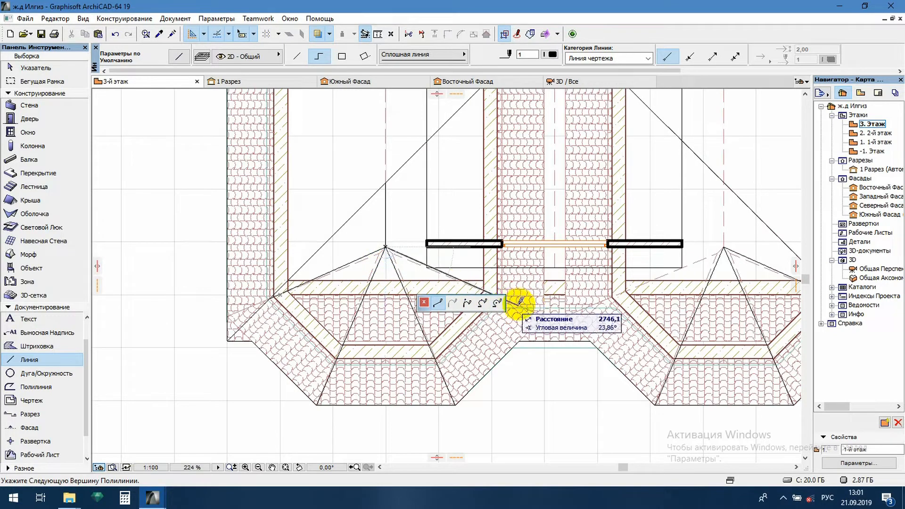
{"action": "double_click", "coordinate": [543, 315]}
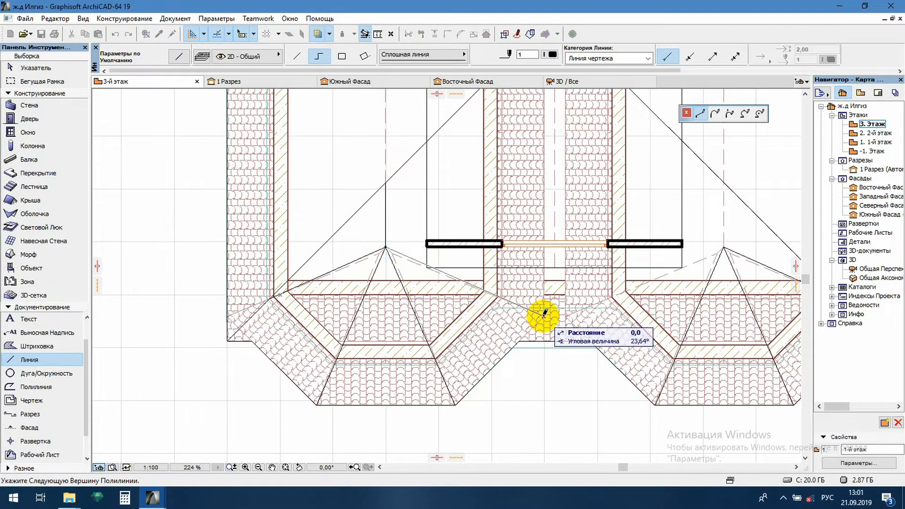
{"action": "middle_click_drag", "start_coordinate": [598, 315], "coordinate": [430, 309]}
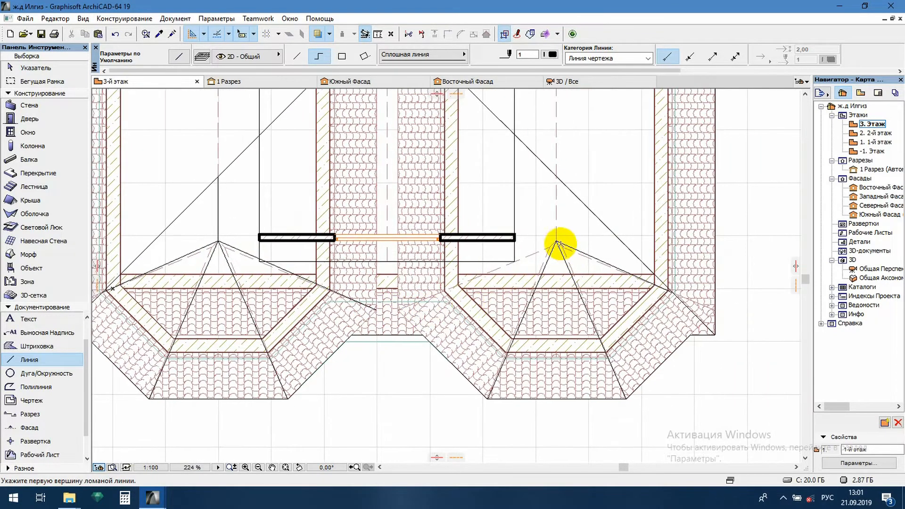
{"action": "left_click", "coordinate": [556, 239]}
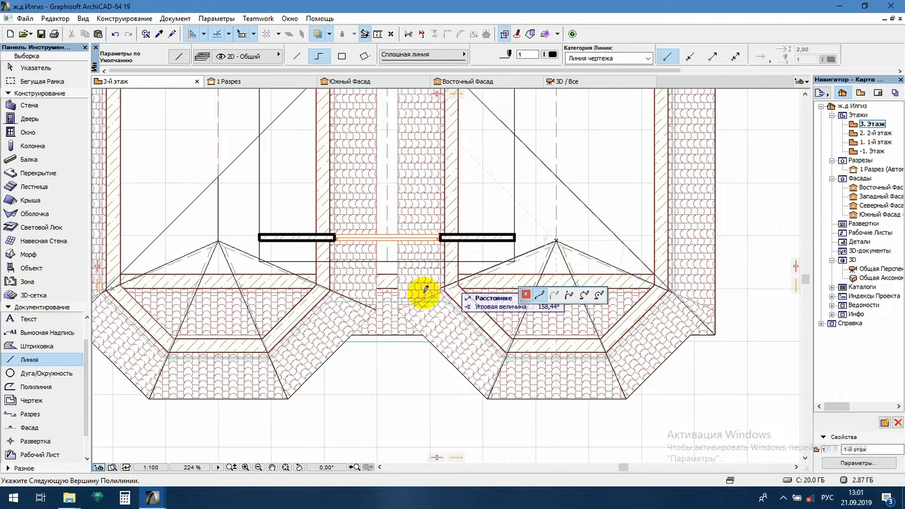
{"action": "double_click", "coordinate": [400, 308]}
- Draw the right bay's vertical ridge line from its apex up to the main diagonal hip
{"action": "scroll", "coordinate": [421, 306], "scroll_direction": "down", "scroll_amount": 3}
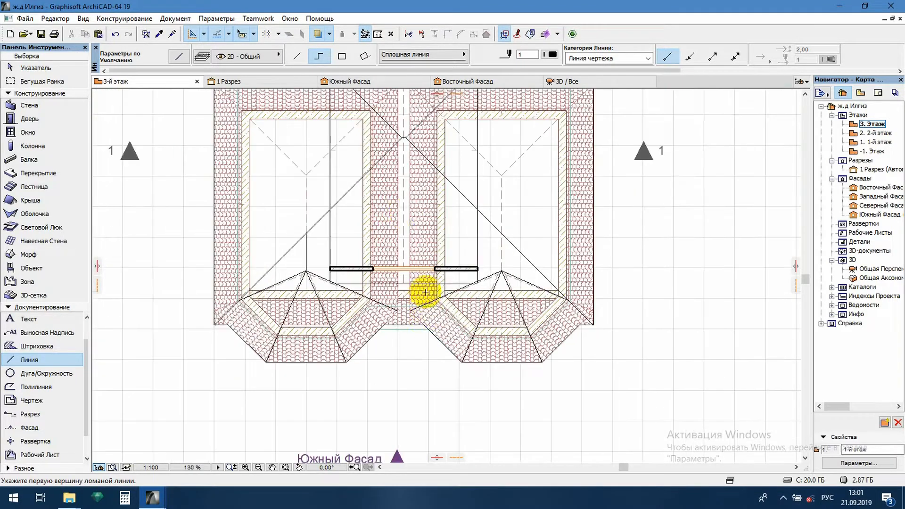
{"action": "middle_click_drag", "start_coordinate": [406, 196], "coordinate": [407, 302]}
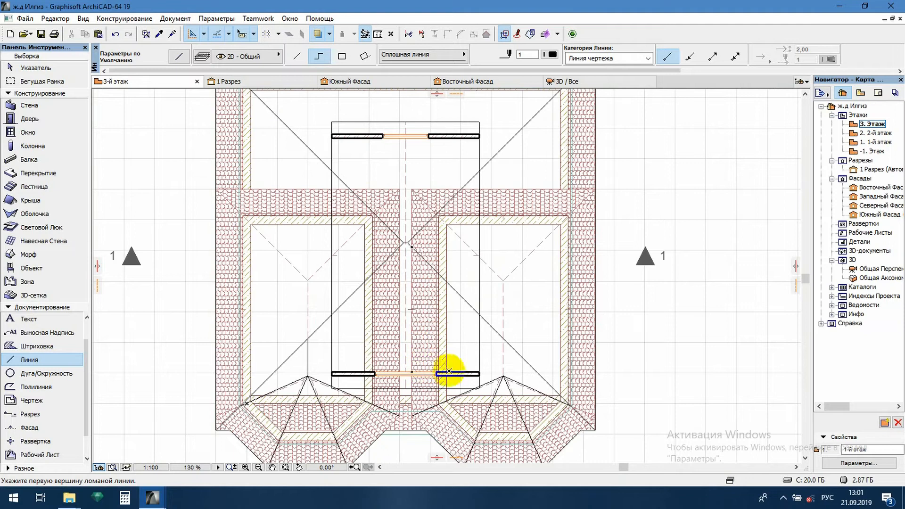
{"action": "left_click", "coordinate": [503, 376]}
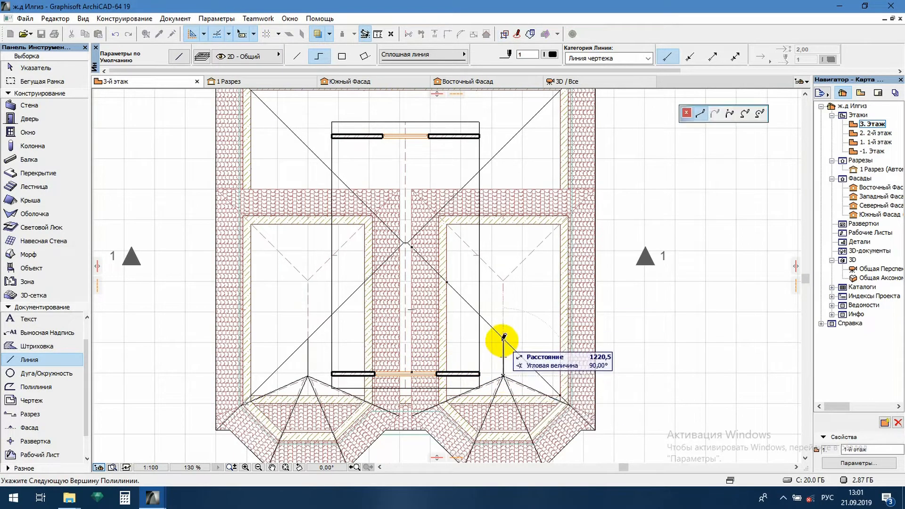
{"action": "key", "text": "Escape"}
{"action": "scroll", "coordinate": [485, 330], "scroll_direction": "down", "scroll_amount": 3}
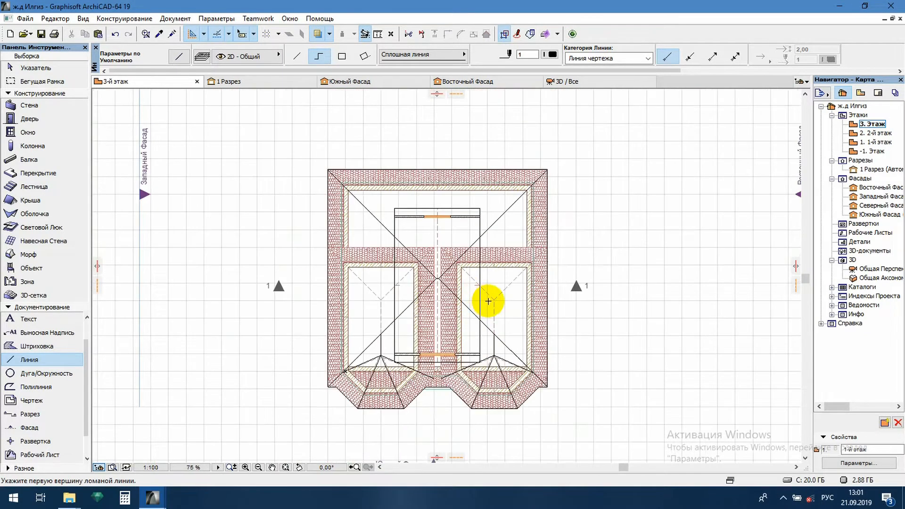
- Draw the central gable's vertical ridge line from the middle of its rear edge down towards the front wall
{"action": "left_click", "coordinate": [437, 208]}
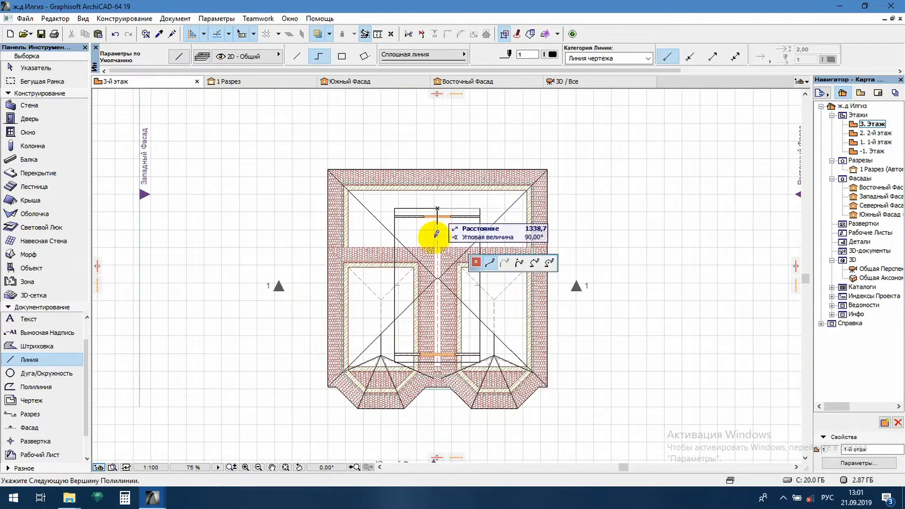
{"action": "double_click", "coordinate": [438, 358]}
{"action": "key", "text": "Escape"}
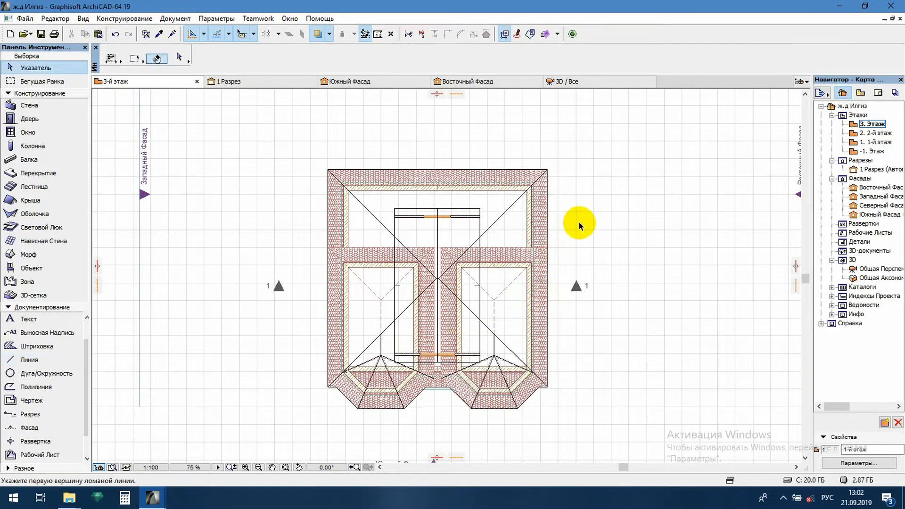
{"action": "middle_click_drag", "start_coordinate": [593, 291], "coordinate": [575, 260]}
{"action": "scroll", "coordinate": [423, 249], "scroll_direction": "up", "scroll_amount": 2}
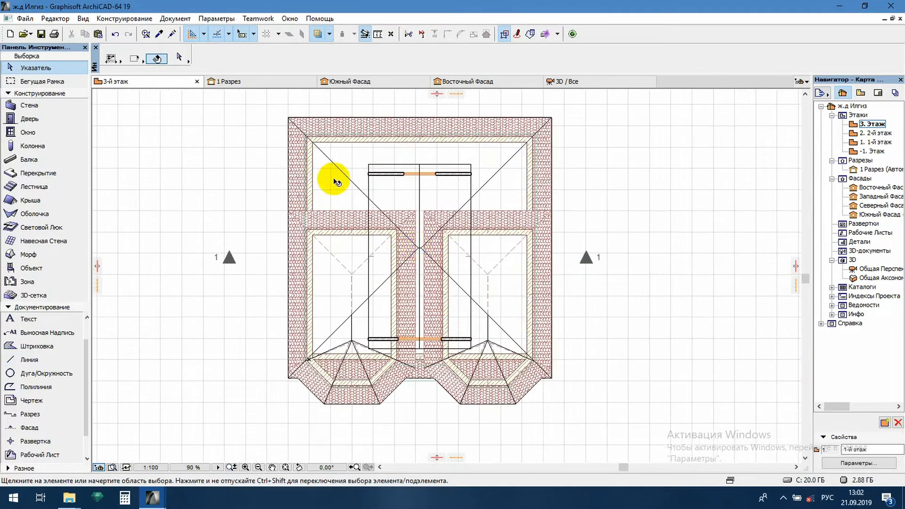
- Set the line type for new 2D lines to Невидимая
{"action": "left_click", "coordinate": [340, 180]}
{"action": "left_click", "coordinate": [339, 180], "text": "alt"}
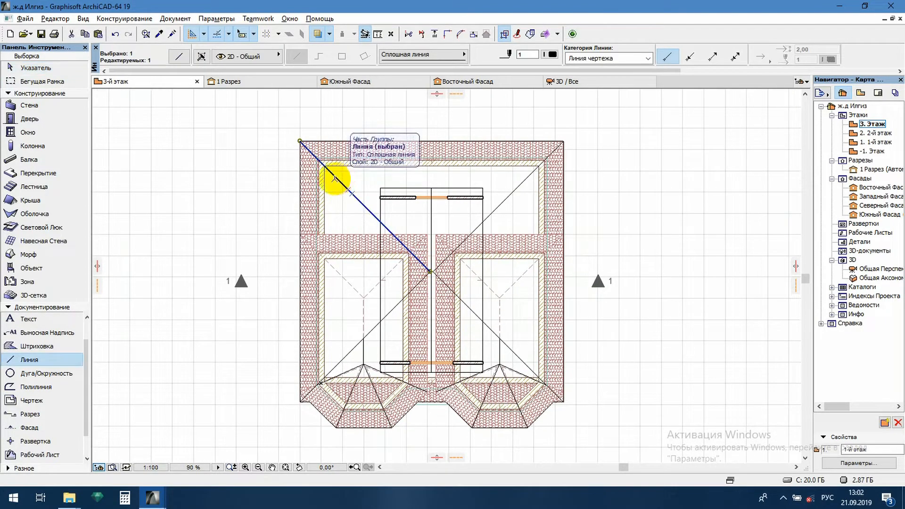
{"action": "left_click", "coordinate": [434, 55]}
{"action": "left_click", "coordinate": [493, 64]}
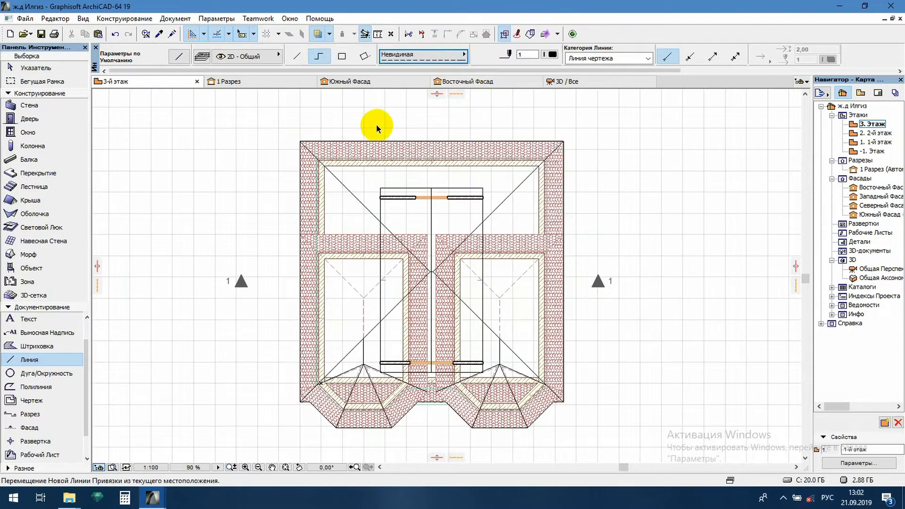
- Trace a polyline just outside the walls from the upper-left corner along the rear and right sides to the right bay's outer corner
{"action": "scroll", "coordinate": [321, 150], "scroll_direction": "up", "scroll_amount": 6}
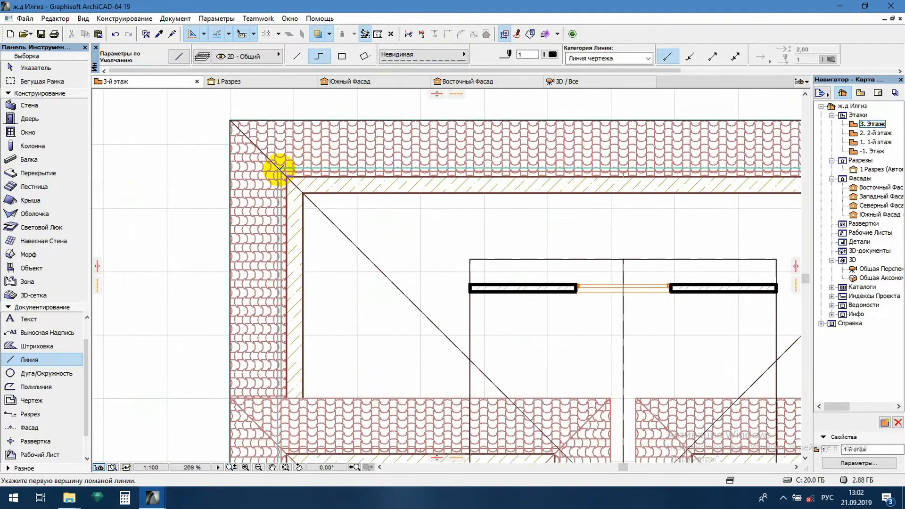
{"action": "scroll", "coordinate": [280, 169], "scroll_direction": "up", "scroll_amount": 4}
{"action": "left_click", "coordinate": [280, 170]}
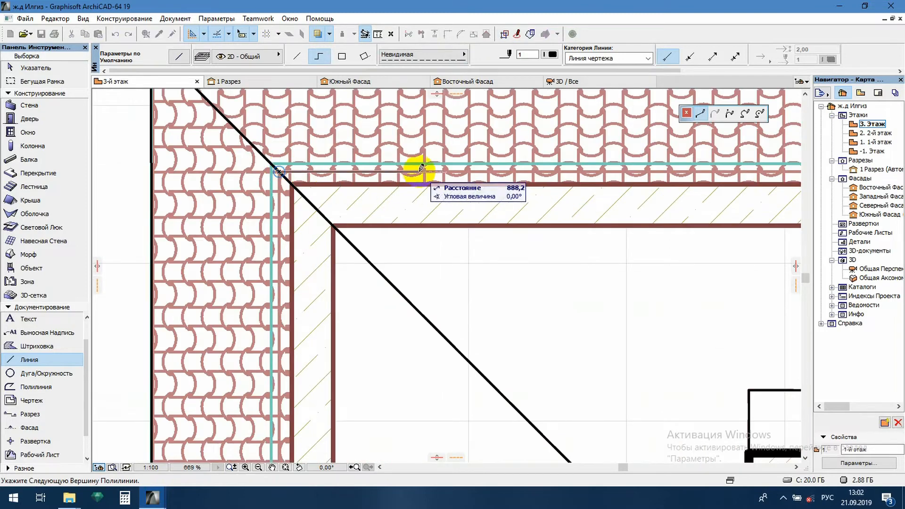
{"action": "scroll", "coordinate": [330, 165], "scroll_direction": "down", "scroll_amount": 8}
{"action": "scroll", "coordinate": [556, 166], "scroll_direction": "up", "scroll_amount": 8}
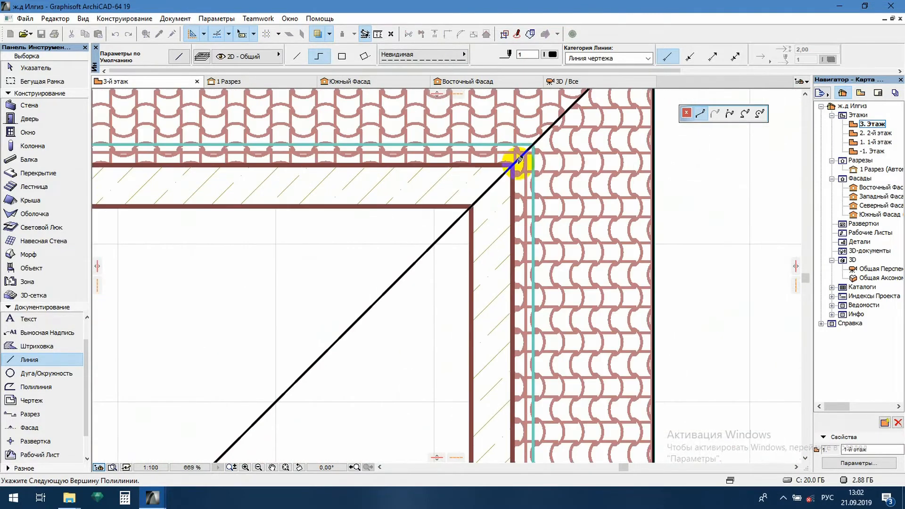
{"action": "left_click", "coordinate": [524, 151]}
{"action": "scroll", "coordinate": [528, 153], "scroll_direction": "down", "scroll_amount": 11}
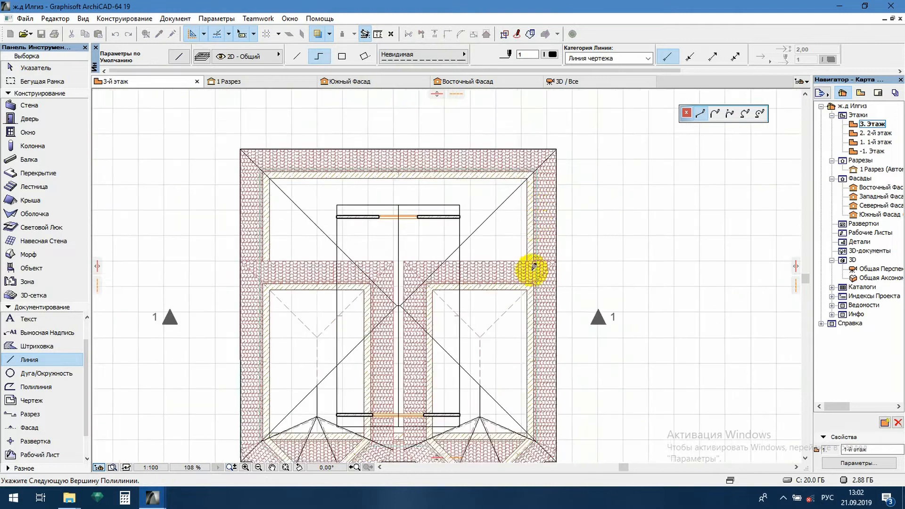
{"action": "scroll", "coordinate": [547, 333], "scroll_direction": "up", "scroll_amount": 10}
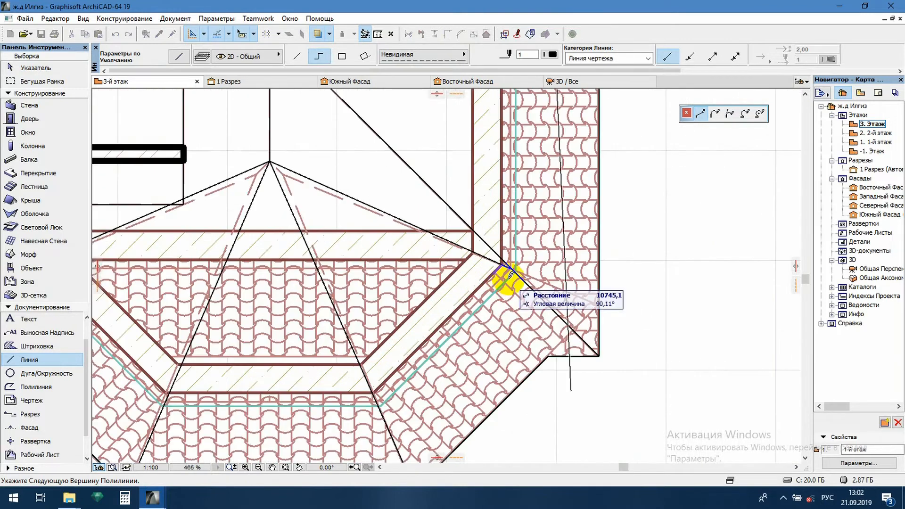
{"action": "left_click", "coordinate": [509, 266]}
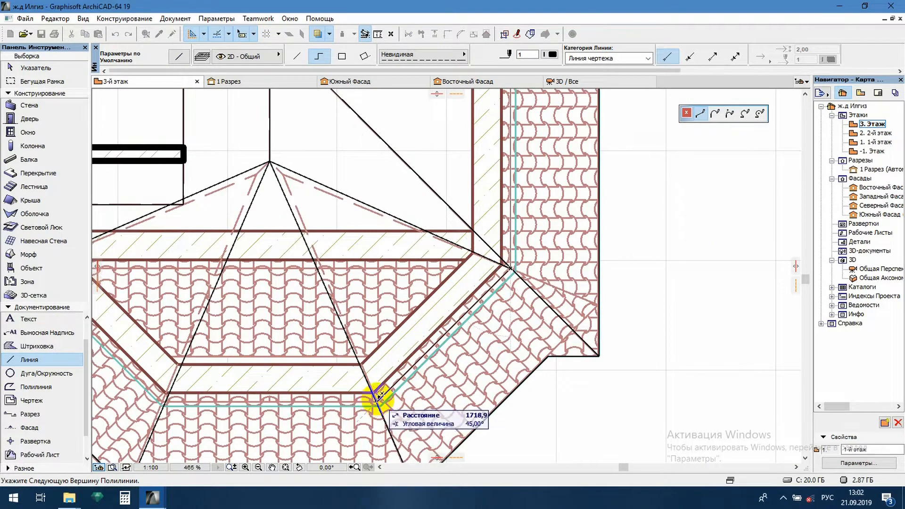
- Continue the wall-contour polyline around the right bay's front corners to its inner corner beside the recess
{"action": "left_click", "coordinate": [377, 401]}
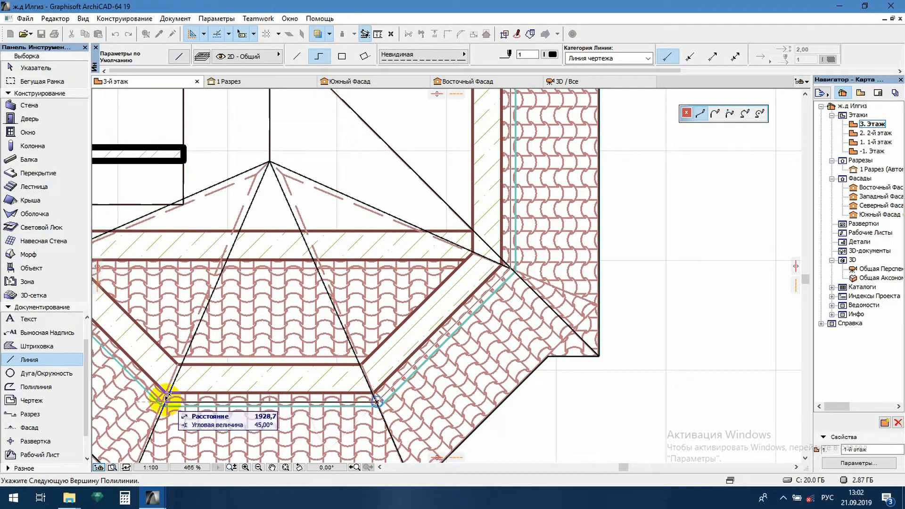
{"action": "scroll", "coordinate": [165, 398], "scroll_direction": "up", "scroll_amount": 3}
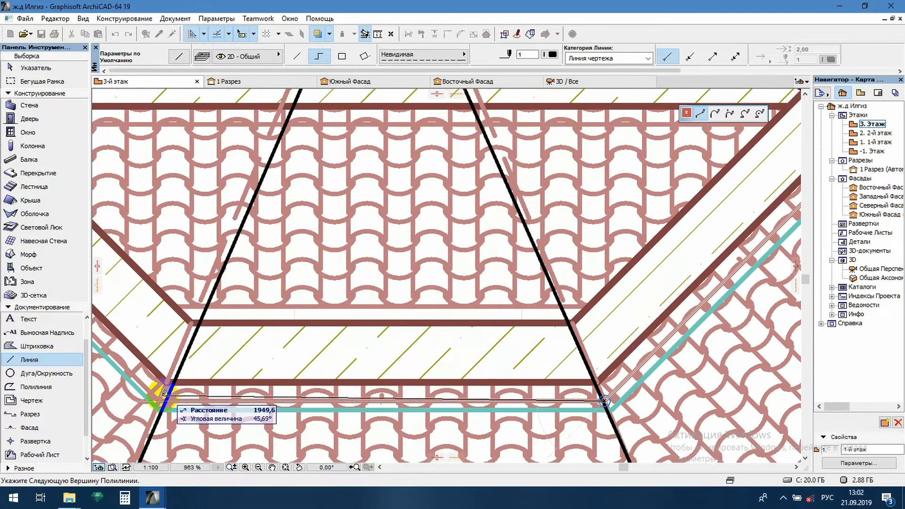
{"action": "left_click", "coordinate": [160, 401]}
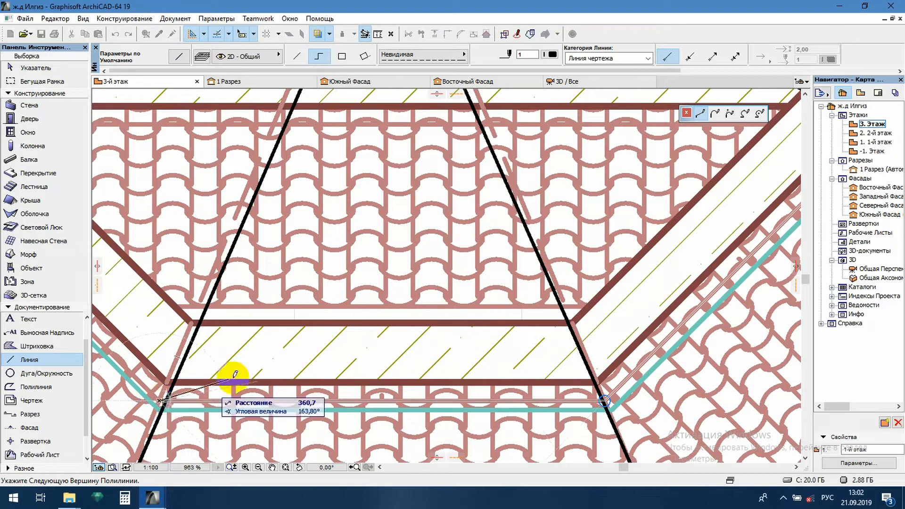
{"action": "scroll", "coordinate": [480, 344], "scroll_direction": "down", "scroll_amount": 5}
{"action": "scroll", "coordinate": [222, 252], "scroll_direction": "up", "scroll_amount": 2}
{"action": "middle_click_drag", "start_coordinate": [222, 253], "coordinate": [299, 279]}
{"action": "scroll", "coordinate": [354, 284], "scroll_direction": "up", "scroll_amount": 1}
{"action": "middle_click_drag", "start_coordinate": [353, 284], "coordinate": [580, 232]}
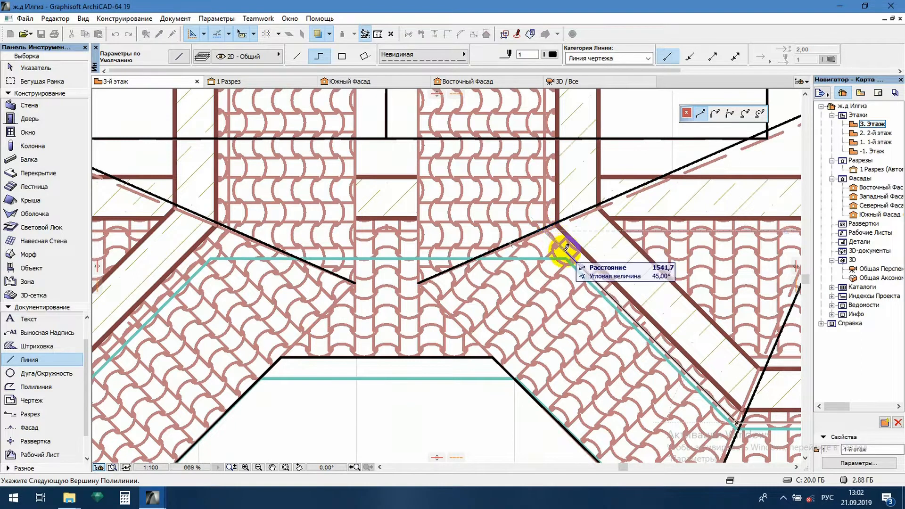
{"action": "left_click", "coordinate": [566, 252]}
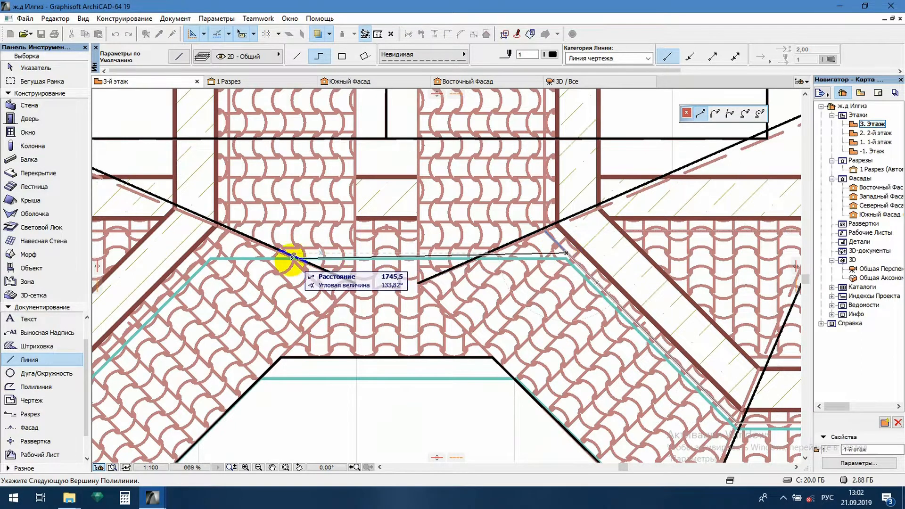
- Continue the polyline straight across the recess to the left bay and down its inner slanted side to the front corner
{"action": "left_click", "coordinate": [207, 253], "text": "shift"}
{"action": "scroll", "coordinate": [470, 242], "scroll_direction": "down", "scroll_amount": 4}
{"action": "middle_click_drag", "start_coordinate": [411, 264], "coordinate": [569, 234]}
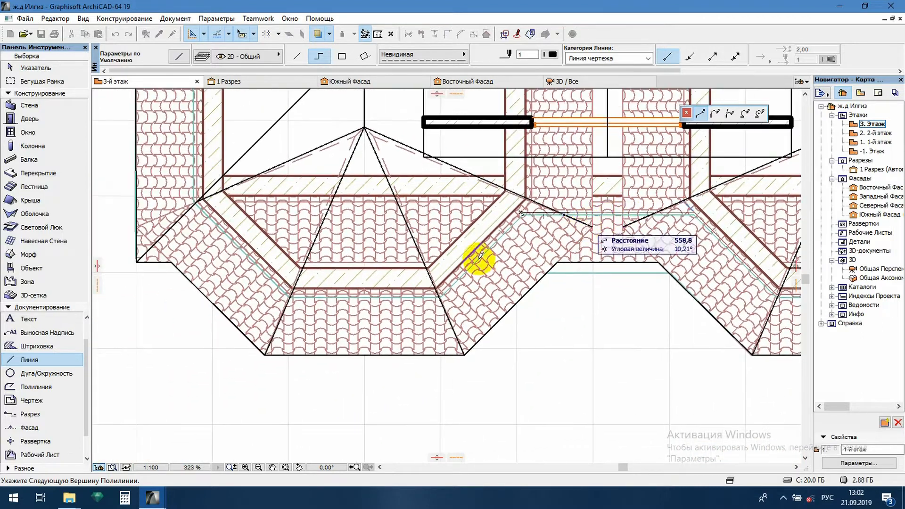
{"action": "scroll", "coordinate": [381, 291], "scroll_direction": "up", "scroll_amount": 2}
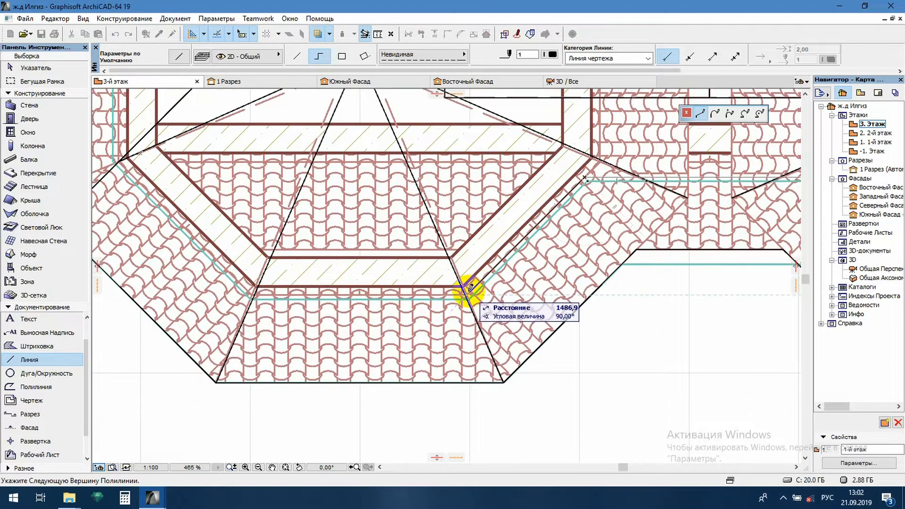
{"action": "scroll", "coordinate": [469, 290], "scroll_direction": "up", "scroll_amount": 4}
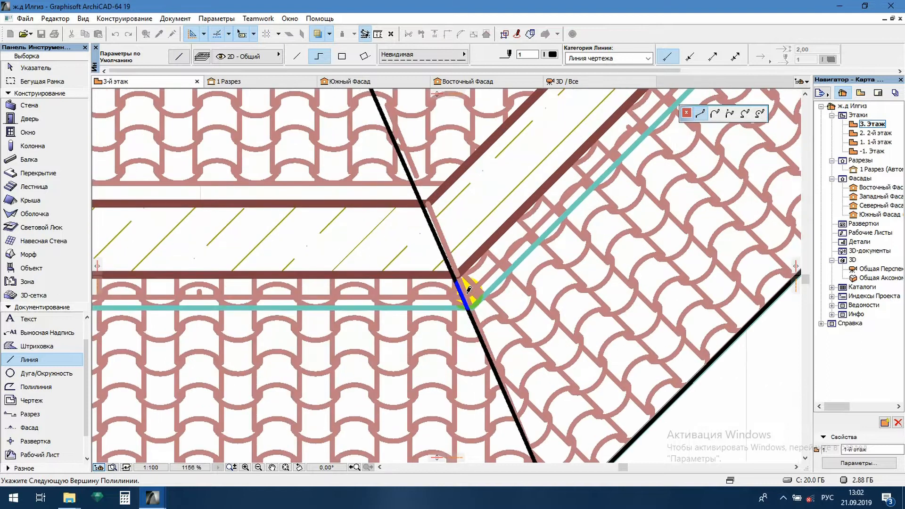
{"action": "left_click", "coordinate": [468, 294]}
- Continue the wall-contour polyline along the left bay's front edge and up its outer slanted side to the left wall corner
{"action": "scroll", "coordinate": [468, 295], "scroll_direction": "down", "scroll_amount": 4}
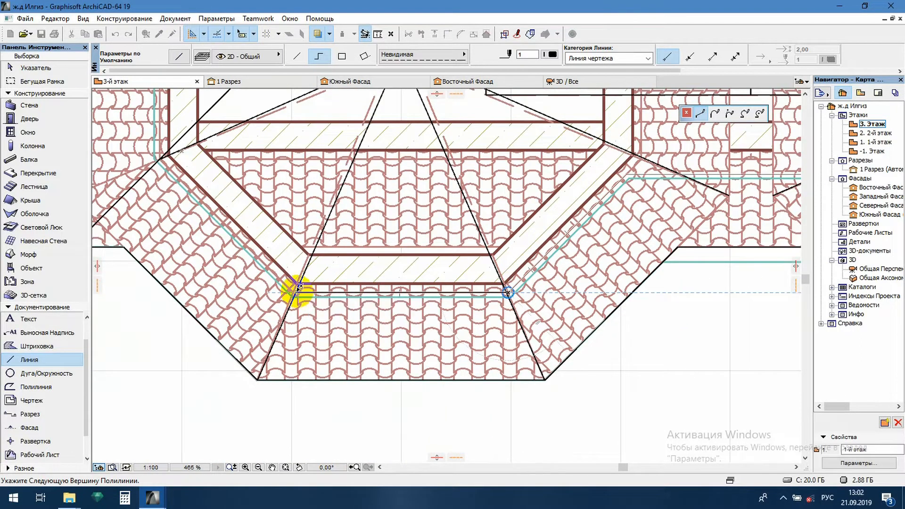
{"action": "scroll", "coordinate": [298, 286], "scroll_direction": "up", "scroll_amount": 5}
{"action": "left_click", "coordinate": [289, 290]}
{"action": "scroll", "coordinate": [469, 242], "scroll_direction": "down", "scroll_amount": 3}
{"action": "scroll", "coordinate": [360, 277], "scroll_direction": "down", "scroll_amount": 4}
{"action": "scroll", "coordinate": [360, 236], "scroll_direction": "up", "scroll_amount": 6}
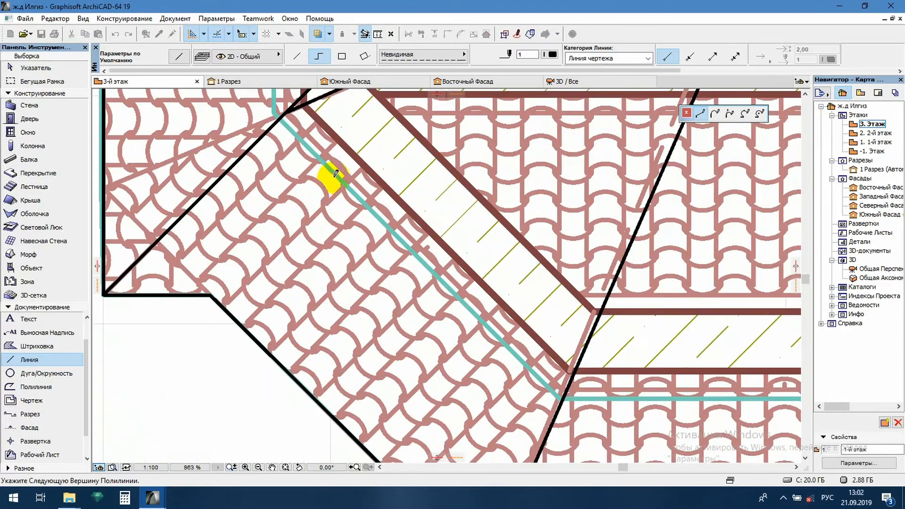
{"action": "left_click", "coordinate": [287, 109]}
{"action": "scroll", "coordinate": [384, 228], "scroll_direction": "down", "scroll_amount": 3}
{"action": "scroll", "coordinate": [330, 228], "scroll_direction": "up", "scroll_amount": 6}
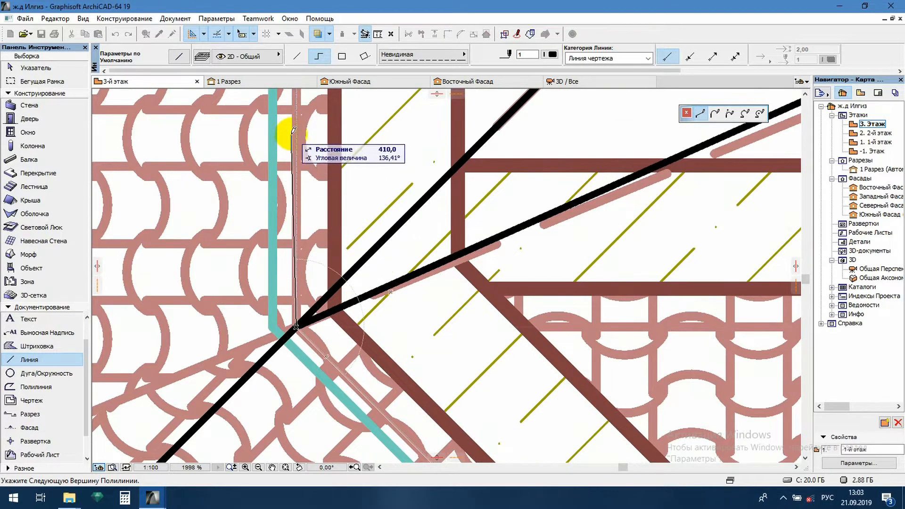
- Finish the wall-contour polyline up the left side to its starting point at the house's upper-left corner
{"action": "scroll", "coordinate": [296, 148], "scroll_direction": "down", "scroll_amount": 8}
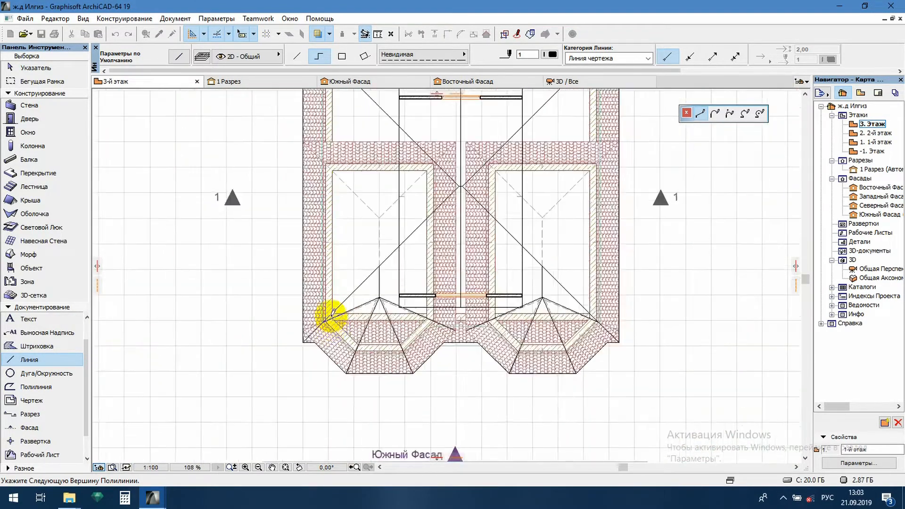
{"action": "scroll", "coordinate": [318, 159], "scroll_direction": "up", "scroll_amount": 5}
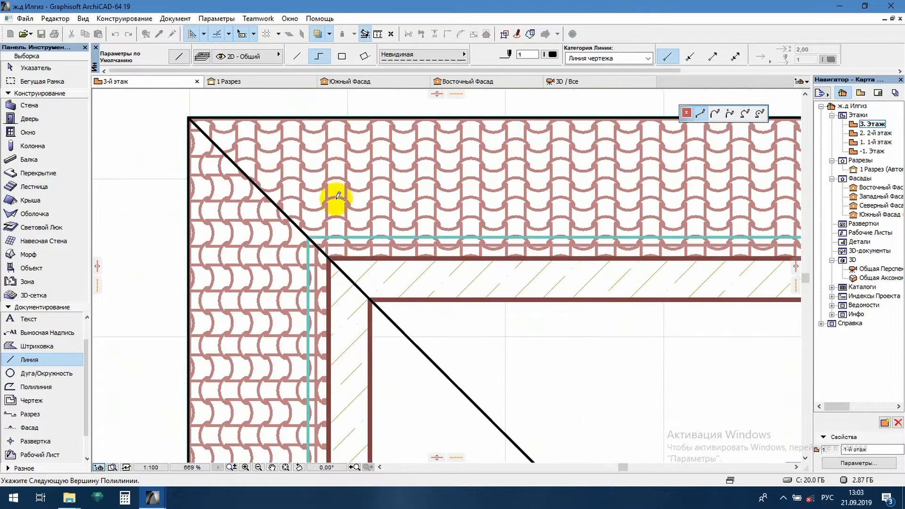
{"action": "double_click", "coordinate": [317, 244]}
{"action": "scroll", "coordinate": [425, 216], "scroll_direction": "down", "scroll_amount": 6}
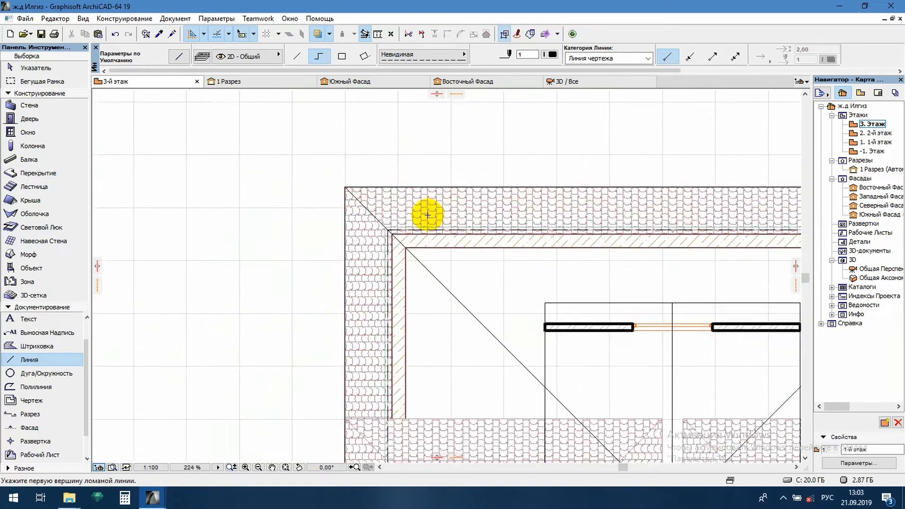
- Select all the 2D lines on the third-storey plan and copy them
{"action": "scroll", "coordinate": [427, 235], "scroll_direction": "down", "scroll_amount": 1}
{"action": "scroll", "coordinate": [535, 384], "scroll_direction": "up", "scroll_amount": 2}
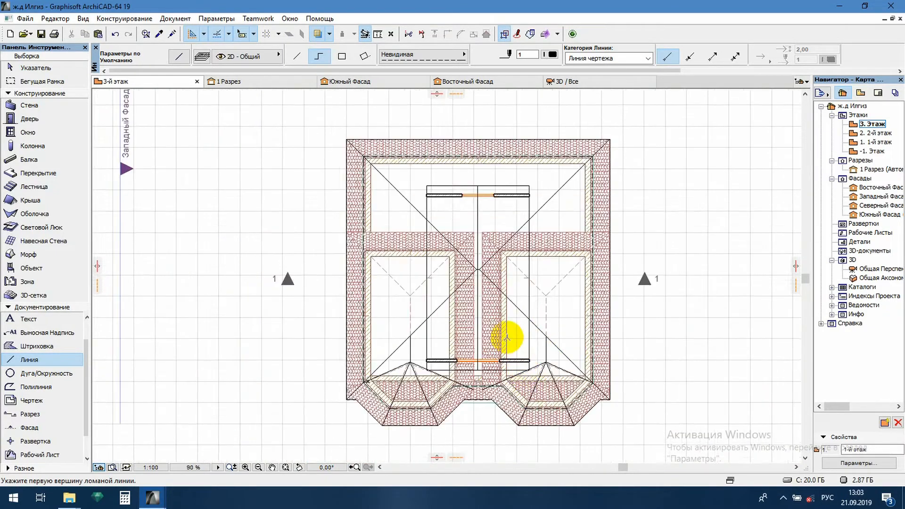
{"action": "key", "text": "Escape"}
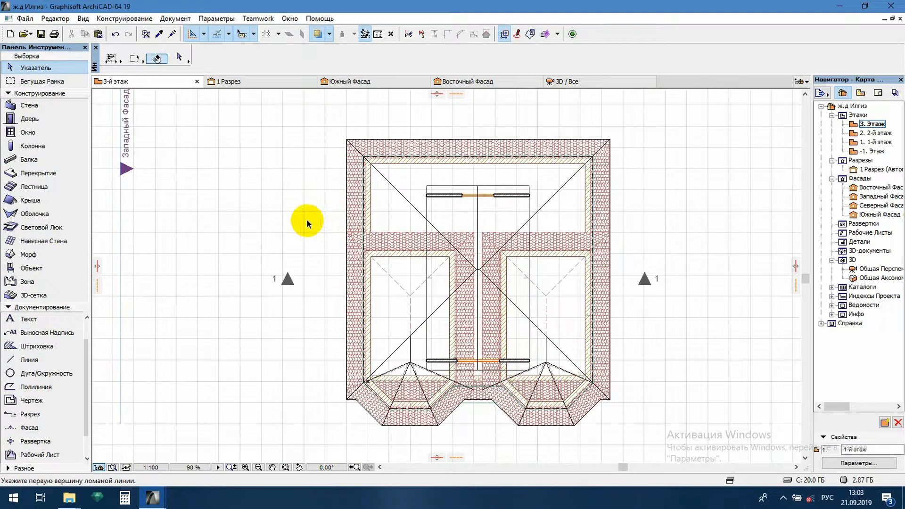
{"action": "left_click", "coordinate": [52, 359]}
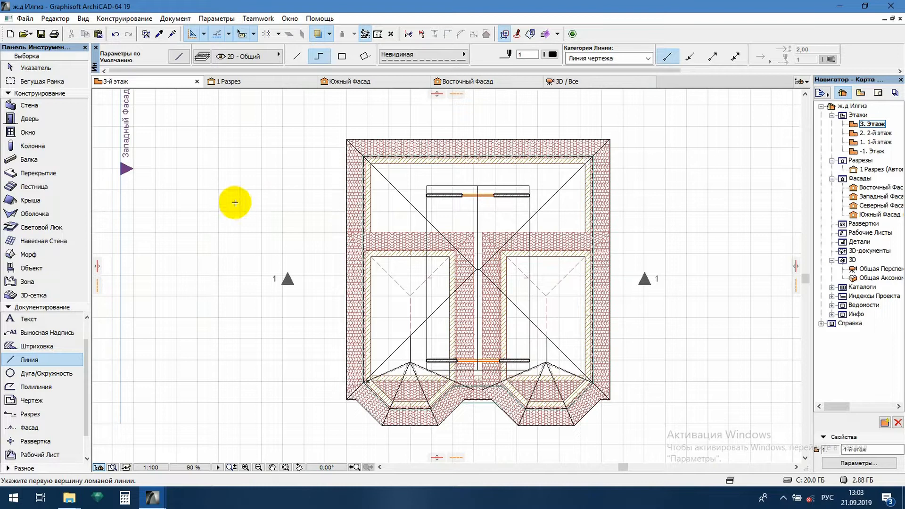
{"action": "key", "text": "ctrl+a"}
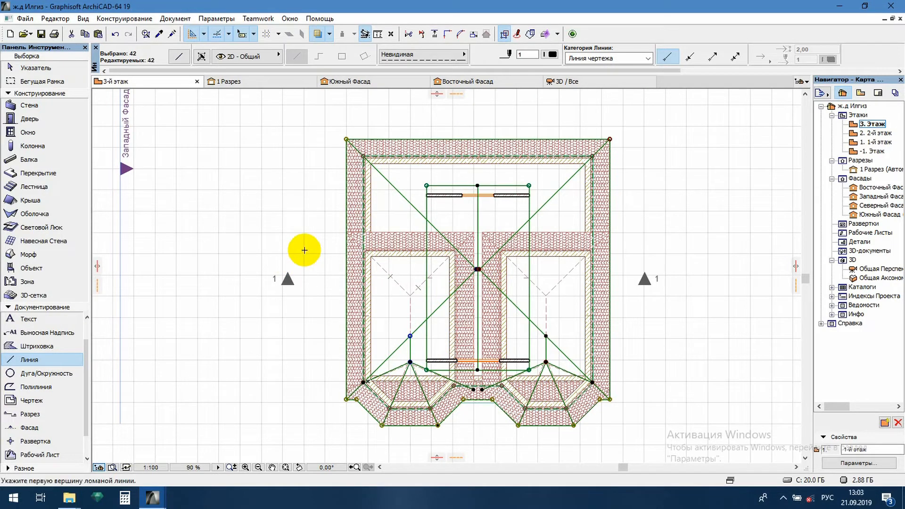
{"action": "key", "text": "Escape"}
{"action": "key", "text": "Escape"}
- Switch to the plan-sheets project and paste the roof lines at the current view's centre, shifted up within the План кровли frame
{"action": "mouse_move", "coordinate": [152, 497]}
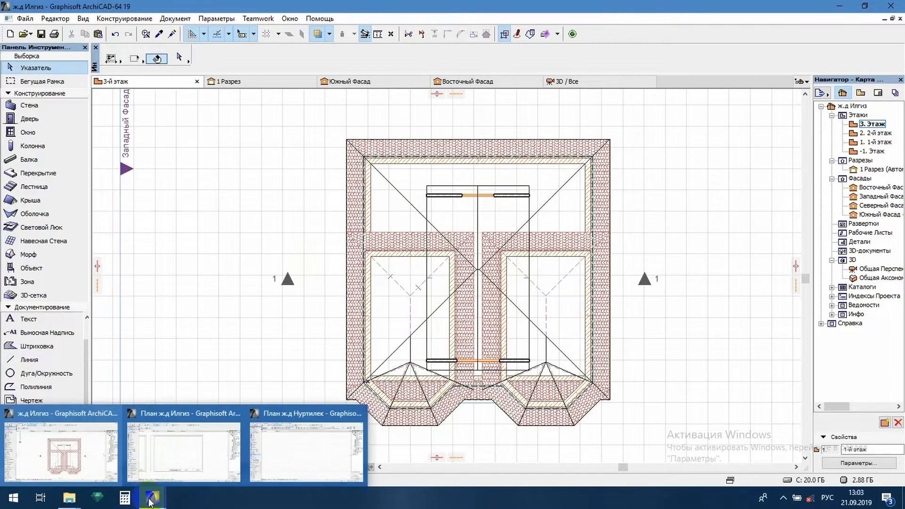
{"action": "left_click", "coordinate": [184, 462]}
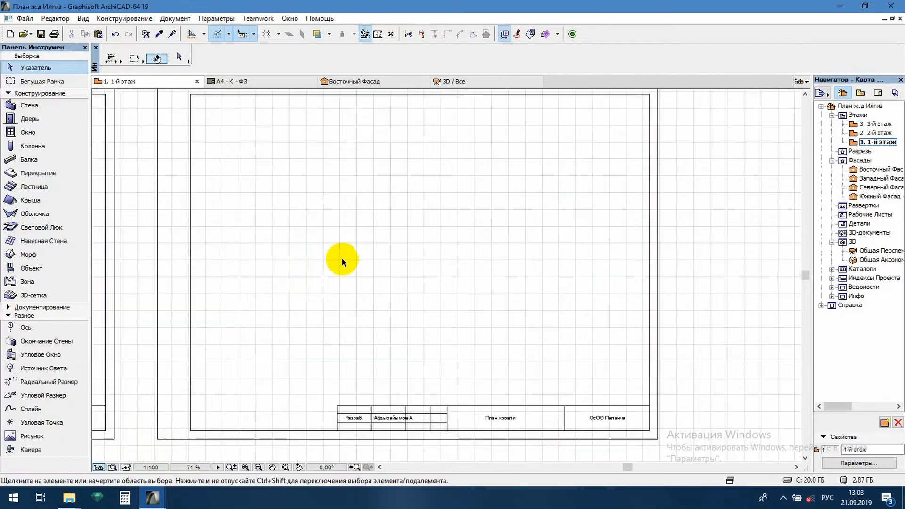
{"action": "scroll", "coordinate": [358, 264], "scroll_direction": "down", "scroll_amount": 2}
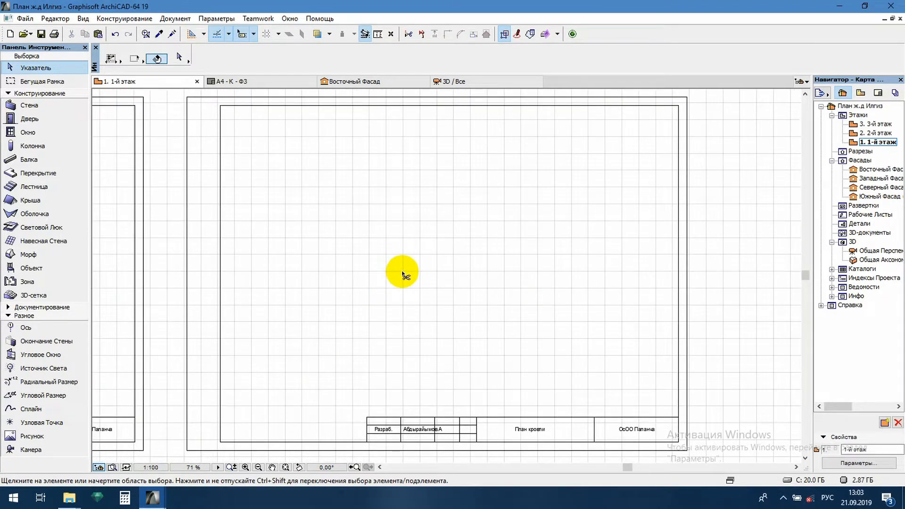
{"action": "key", "text": "ctrl+v"}
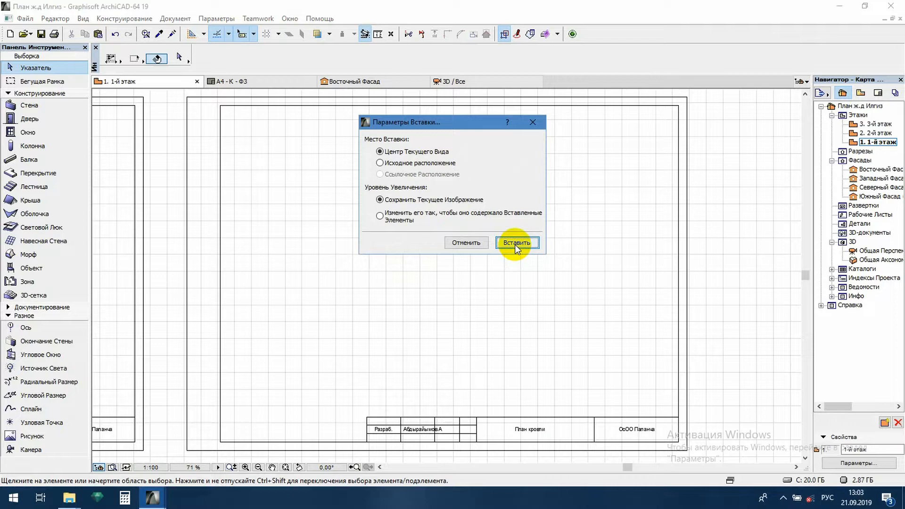
{"action": "left_click", "coordinate": [517, 243]}
{"action": "left_click", "coordinate": [472, 286]}
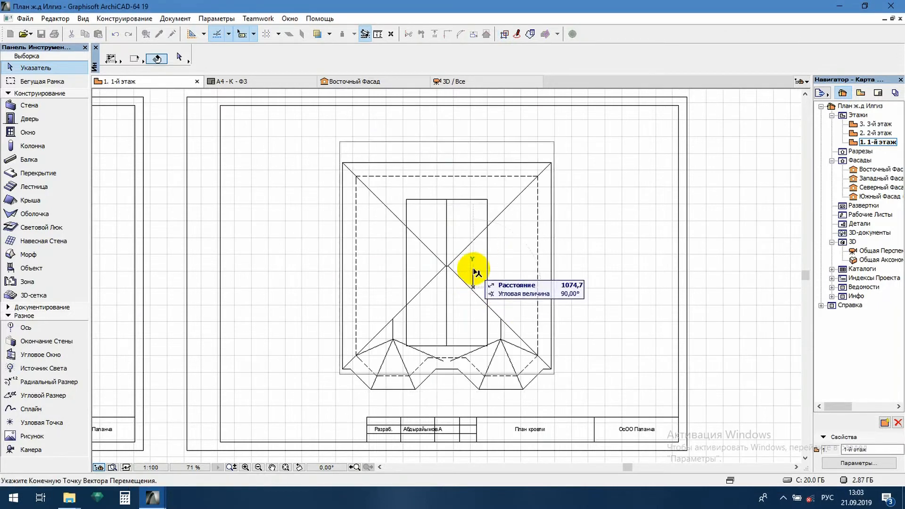
{"action": "left_click", "coordinate": [478, 246]}
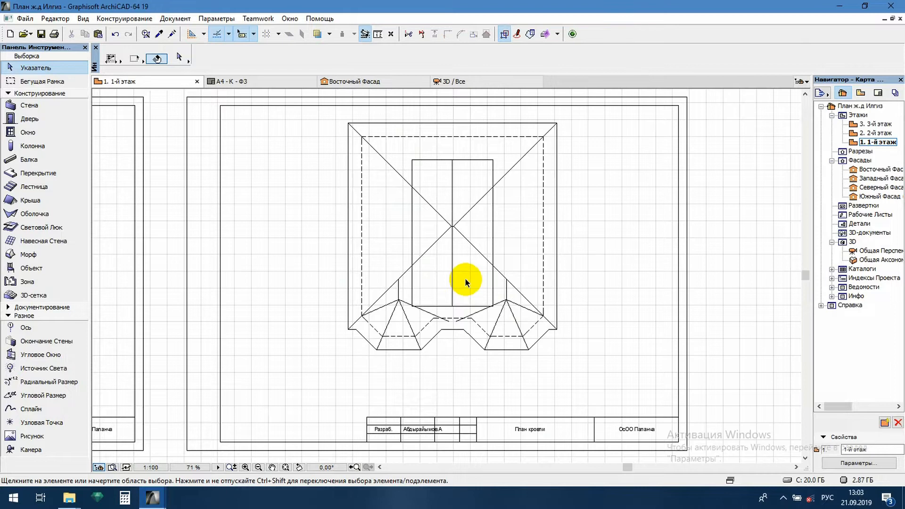
- Draw a solid 45° line from the top of the left bay's ridge down to the central rectangle's left side
{"action": "scroll", "coordinate": [425, 282], "scroll_direction": "up", "scroll_amount": 6}
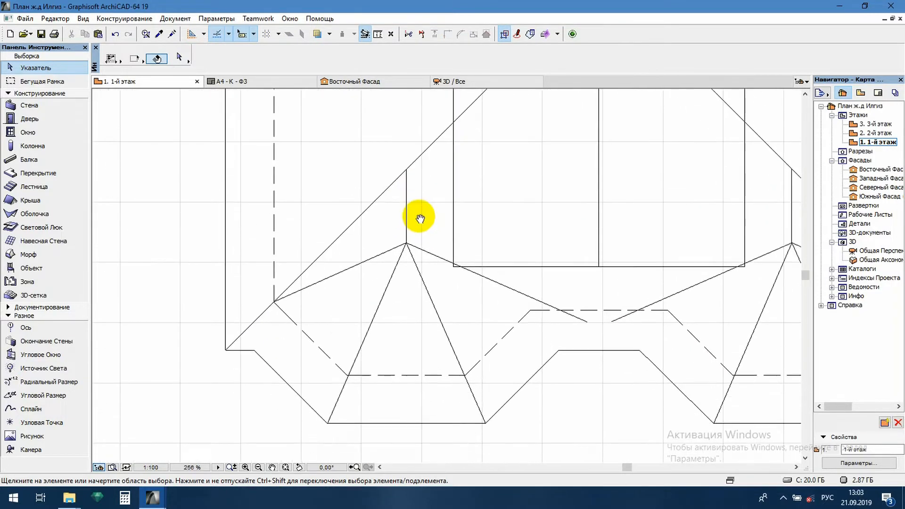
{"action": "left_click", "coordinate": [415, 158]}
{"action": "left_click", "coordinate": [415, 158], "text": "alt"}
{"action": "left_click", "coordinate": [406, 168]}
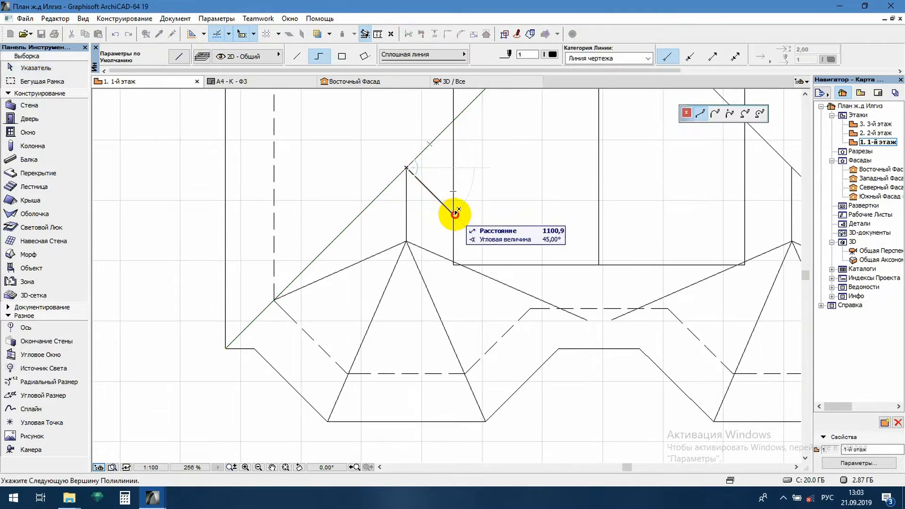
{"action": "double_click", "coordinate": [453, 214]}
- Draw a mirrored 45° line from the top of the right bay's ridge down to the central rectangle's right side
{"action": "scroll", "coordinate": [416, 228], "scroll_direction": "down", "scroll_amount": 4}
{"action": "scroll", "coordinate": [586, 243], "scroll_direction": "up", "scroll_amount": 3}
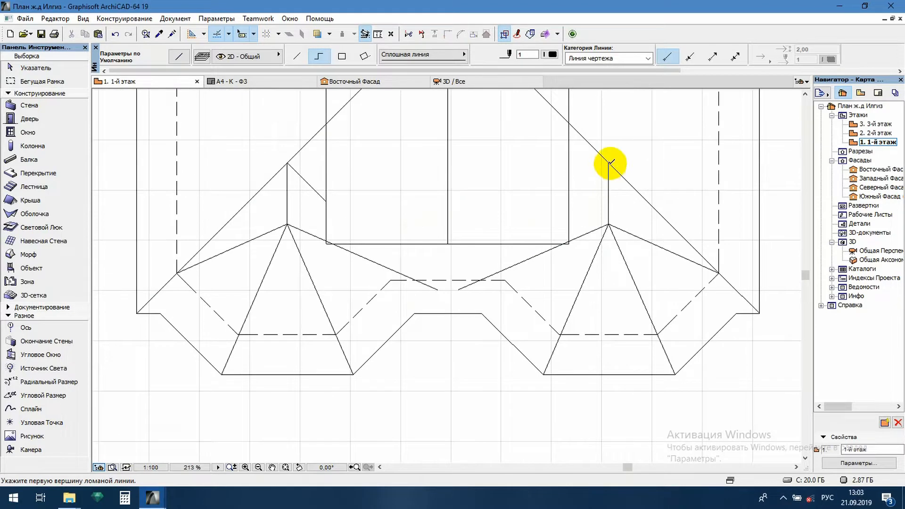
{"action": "left_click", "coordinate": [608, 162]}
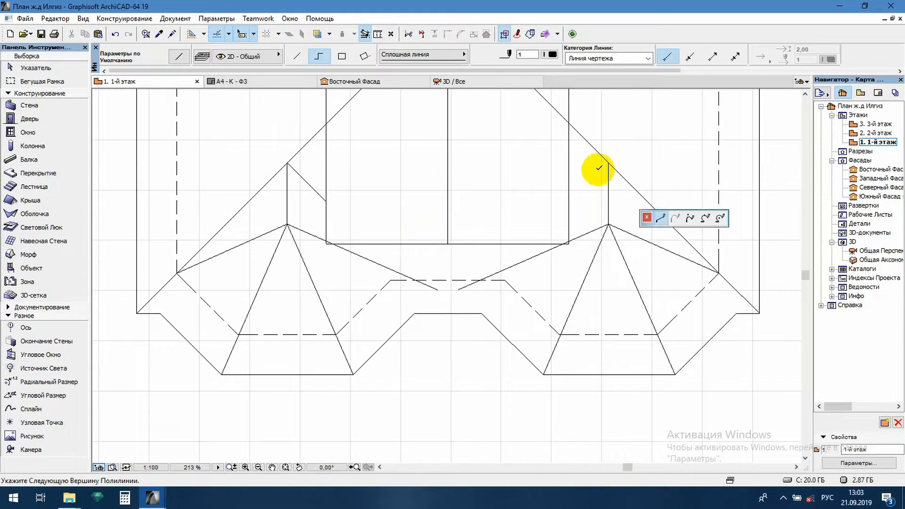
{"action": "double_click", "coordinate": [570, 201]}
- Trim away the middle parts of the central rectangle's left and right sides between the crossing hip lines
{"action": "scroll", "coordinate": [491, 305], "scroll_direction": "down", "scroll_amount": 4}
{"action": "middle_click_drag", "start_coordinate": [503, 184], "coordinate": [495, 254]}
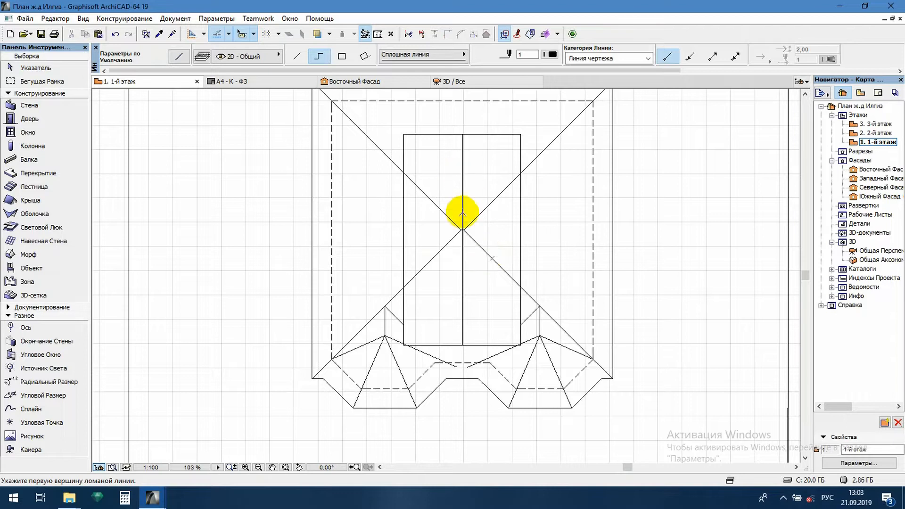
{"action": "key", "text": "Escape"}
{"action": "left_click", "coordinate": [405, 204], "text": "ctrl"}
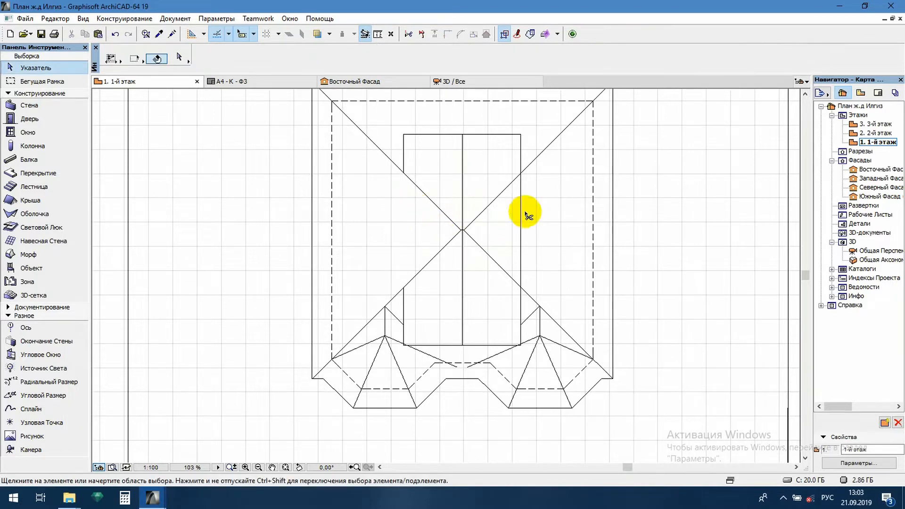
{"action": "scroll", "coordinate": [520, 201], "scroll_direction": "down", "scroll_amount": 3}
{"action": "scroll", "coordinate": [532, 230], "scroll_direction": "up", "scroll_amount": 6}
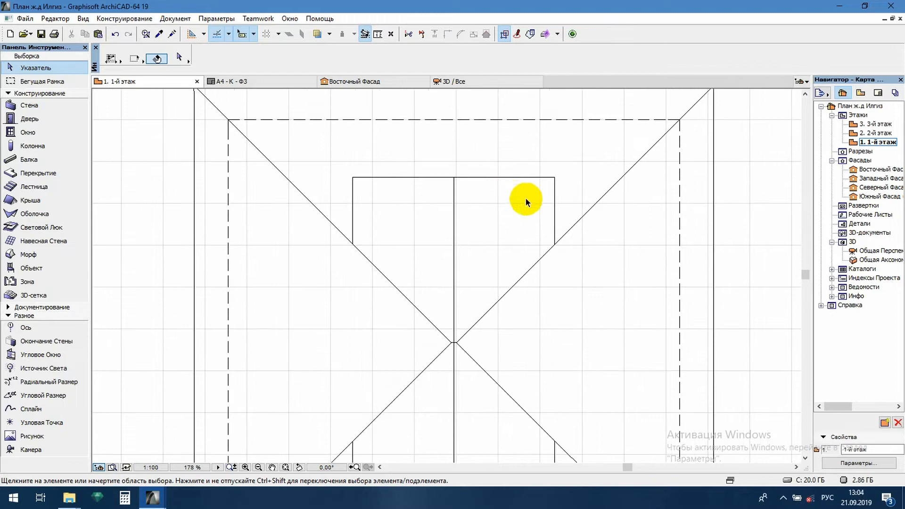
- Stretch the lower end of the rectangle's upper-right side piece onto the central ridge to form a 45° diagonal
{"action": "left_click", "coordinate": [554, 193]}
{"action": "left_click", "coordinate": [554, 244]}
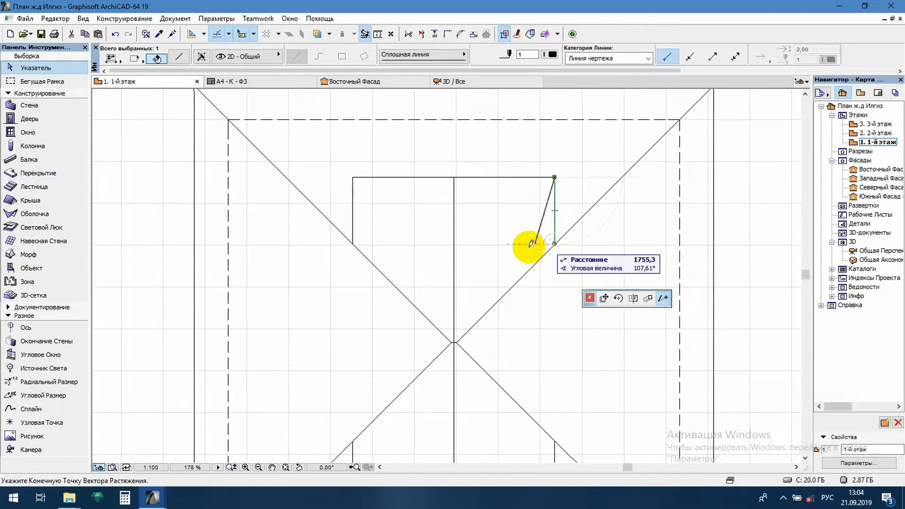
{"action": "left_click", "coordinate": [454, 278]}
{"action": "key", "text": "Escape"}
- Draw a diagonal from the rectangle's upper-left corner to the same ridge point and delete the upper-left side piece
{"action": "left_click", "coordinate": [353, 177]}
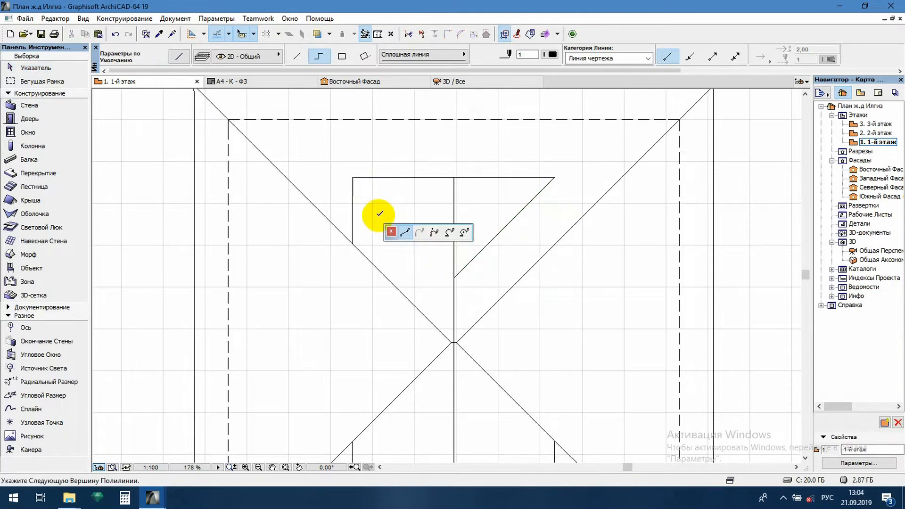
{"action": "double_click", "coordinate": [453, 277]}
{"action": "left_click", "coordinate": [353, 208]}
{"action": "key", "text": "Delete"}
- Draw a polyline from the rectangle's lower-left corner at 45° up to the central ridge and down to the lower-right corner
{"action": "scroll", "coordinate": [434, 233], "scroll_direction": "down", "scroll_amount": 6}
{"action": "scroll", "coordinate": [438, 316], "scroll_direction": "up", "scroll_amount": 6}
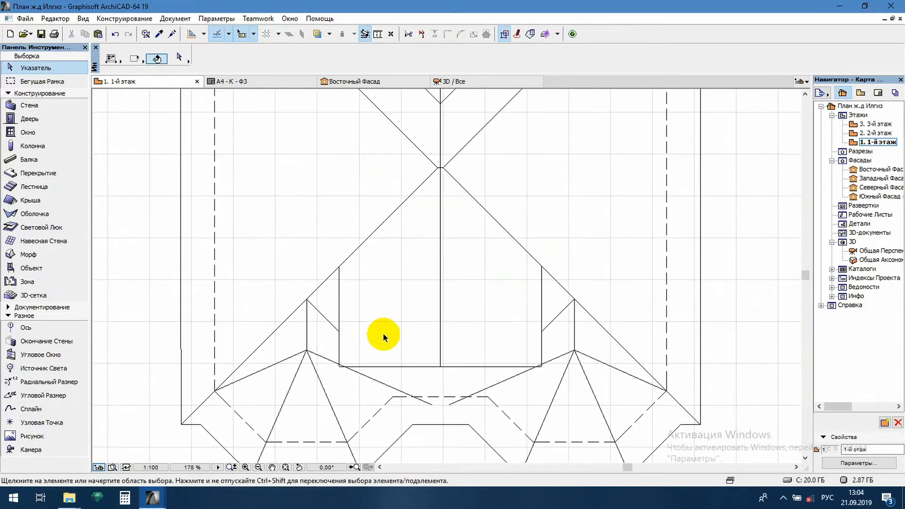
{"action": "left_click", "coordinate": [339, 283]}
{"action": "left_click", "coordinate": [339, 283], "text": "alt"}
{"action": "left_click", "coordinate": [338, 365]}
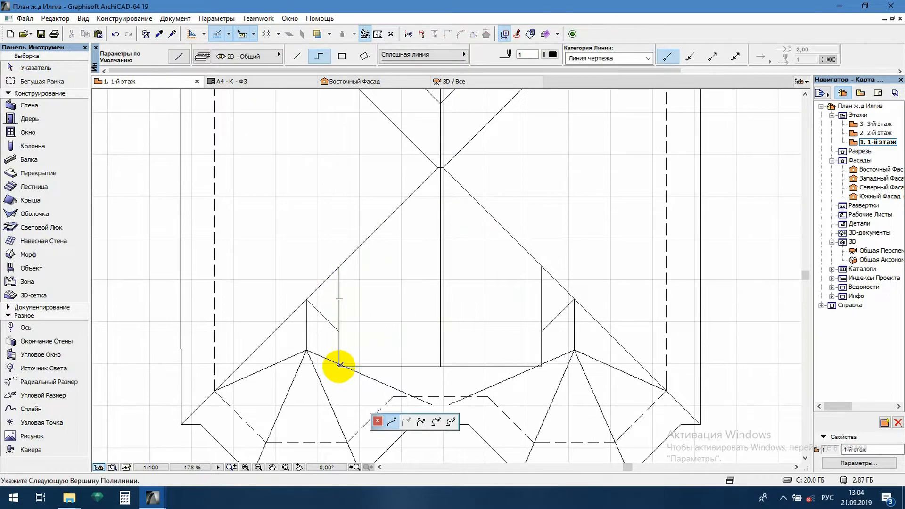
{"action": "left_click", "coordinate": [440, 265]}
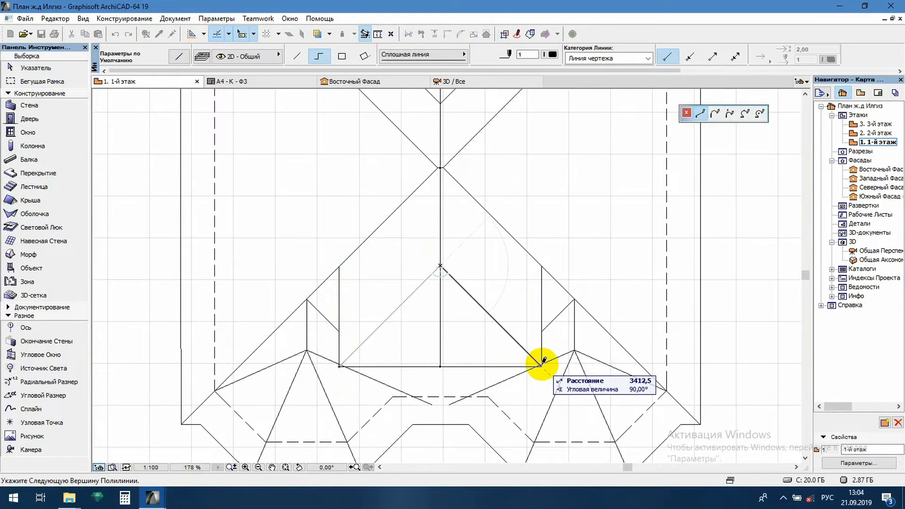
{"action": "double_click", "coordinate": [542, 365]}
{"action": "key", "text": "Escape"}
- Delete the two remaining lower side pieces of the central rectangle
{"action": "left_click", "coordinate": [541, 297]}
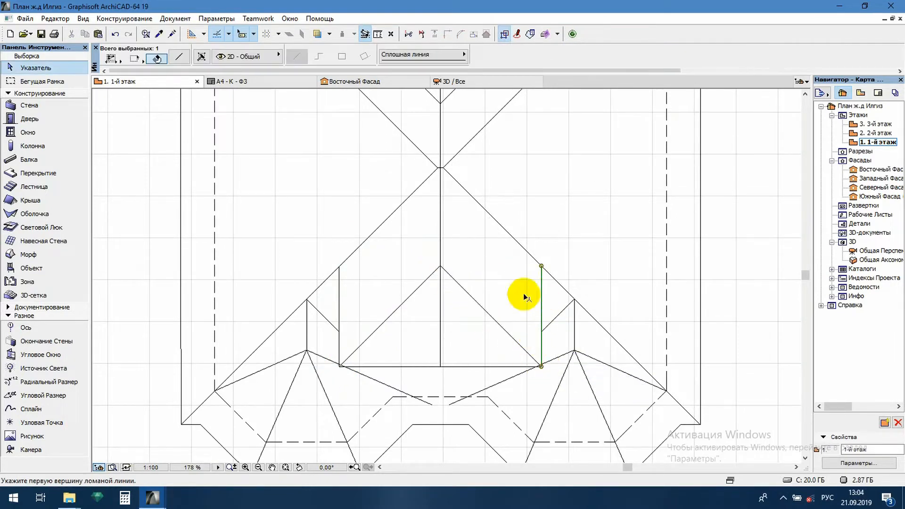
{"action": "left_click", "coordinate": [339, 283], "text": "shift"}
{"action": "key", "text": "Delete"}
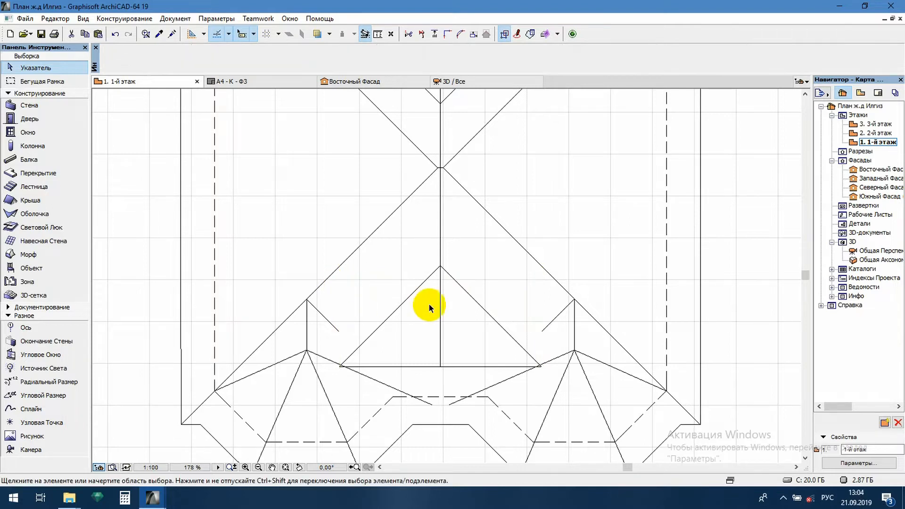
- Extend the short diagonals from the left and right bay ridges until they meet the lower central hip lines
{"action": "scroll", "coordinate": [384, 360], "scroll_direction": "up", "scroll_amount": 3}
{"action": "left_click", "coordinate": [309, 239]}
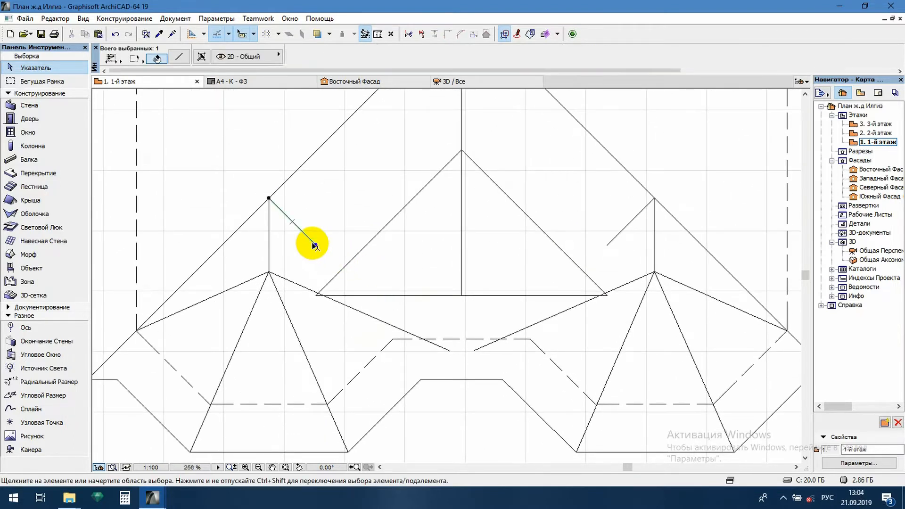
{"action": "left_click", "coordinate": [315, 244]}
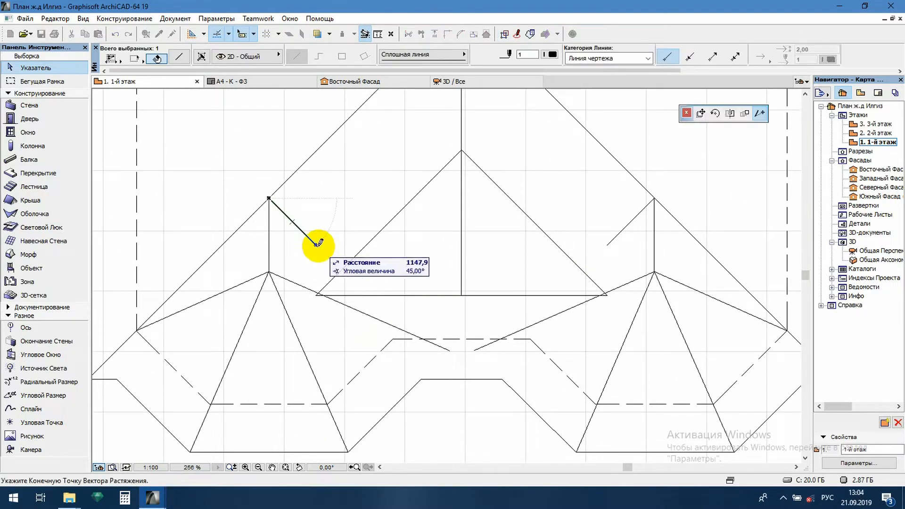
{"action": "left_click", "coordinate": [340, 269]}
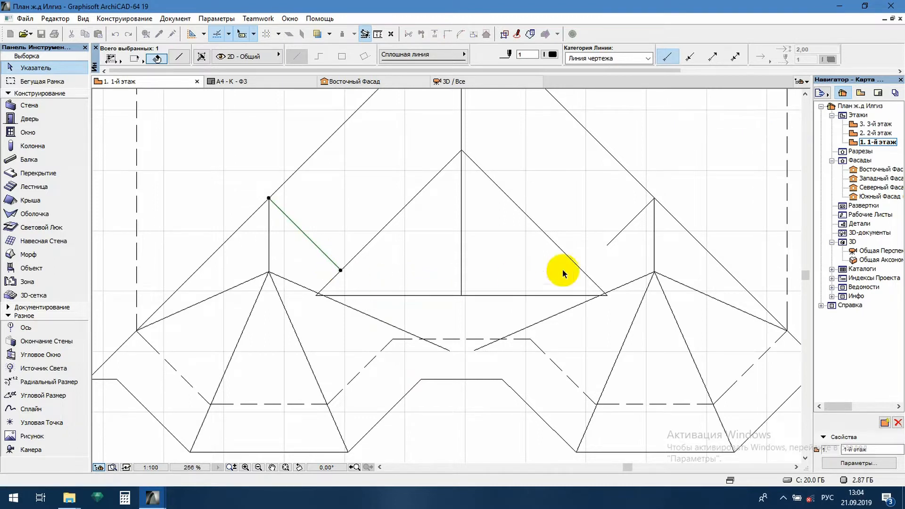
{"action": "left_click", "coordinate": [606, 246]}
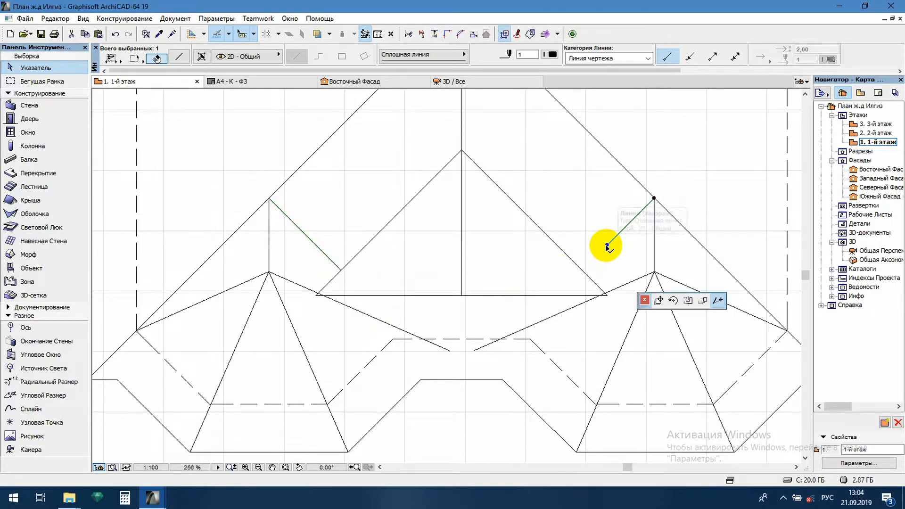
{"action": "left_click", "coordinate": [583, 269]}
{"action": "key", "text": "Escape"}
- Move the central gable's horizontal base line up so its right end meets the crossing of the right diagonal and hip line
{"action": "middle_click_drag", "start_coordinate": [615, 298], "coordinate": [590, 290]}
{"action": "scroll", "coordinate": [590, 290], "scroll_direction": "up", "scroll_amount": 5}
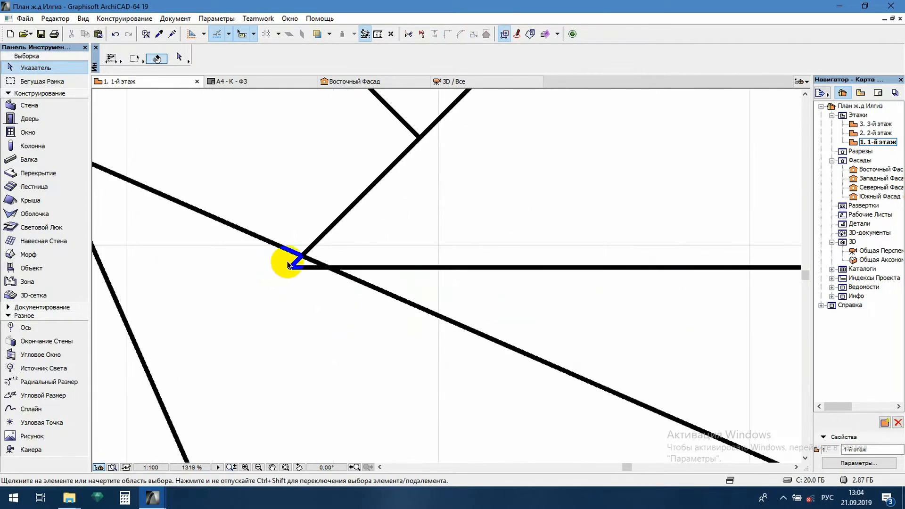
{"action": "scroll", "coordinate": [300, 265], "scroll_direction": "down", "scroll_amount": 5}
{"action": "scroll", "coordinate": [601, 262], "scroll_direction": "up", "scroll_amount": 5}
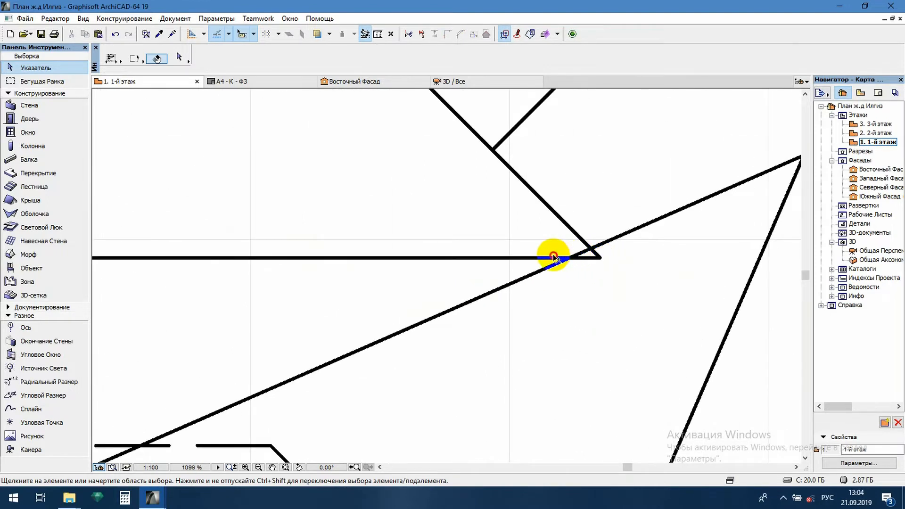
{"action": "left_click", "coordinate": [554, 257]}
{"action": "key", "text": "ctrl+d"}
{"action": "left_click", "coordinate": [599, 258]}
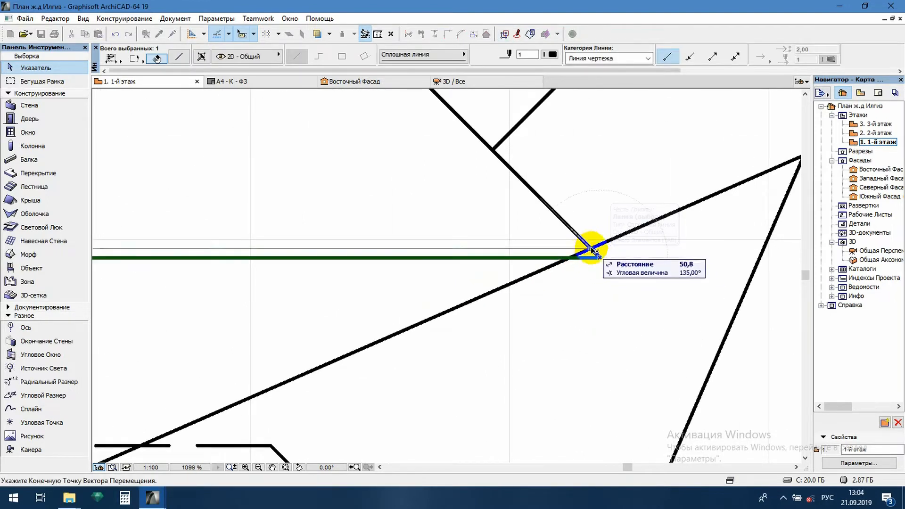
{"action": "left_click", "coordinate": [590, 248]}
{"action": "scroll", "coordinate": [616, 254], "scroll_direction": "down", "scroll_amount": 5}
{"action": "scroll", "coordinate": [596, 257], "scroll_direction": "up", "scroll_amount": 5}
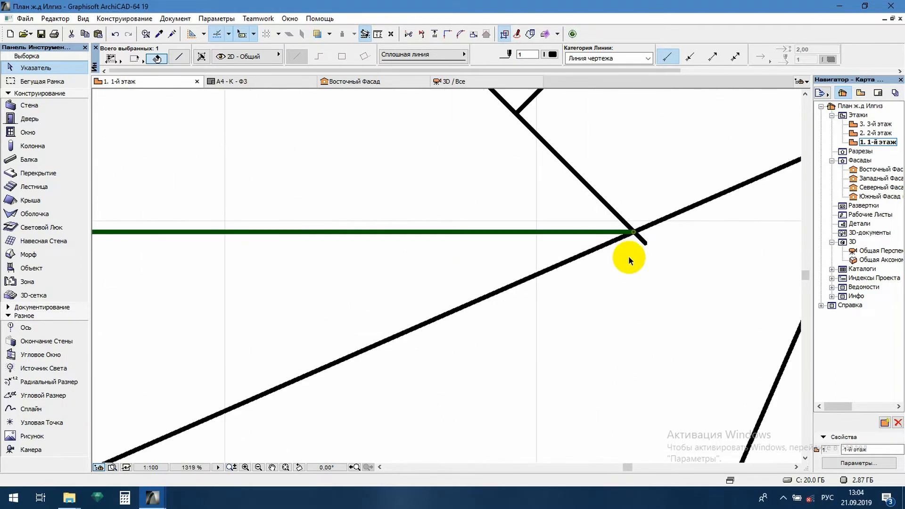
- Intersect the left end of the gable's base line with the left diagonal so both meet at the left hip line
{"action": "scroll", "coordinate": [642, 241], "scroll_direction": "down", "scroll_amount": 5}
{"action": "scroll", "coordinate": [325, 252], "scroll_direction": "up", "scroll_amount": 5}
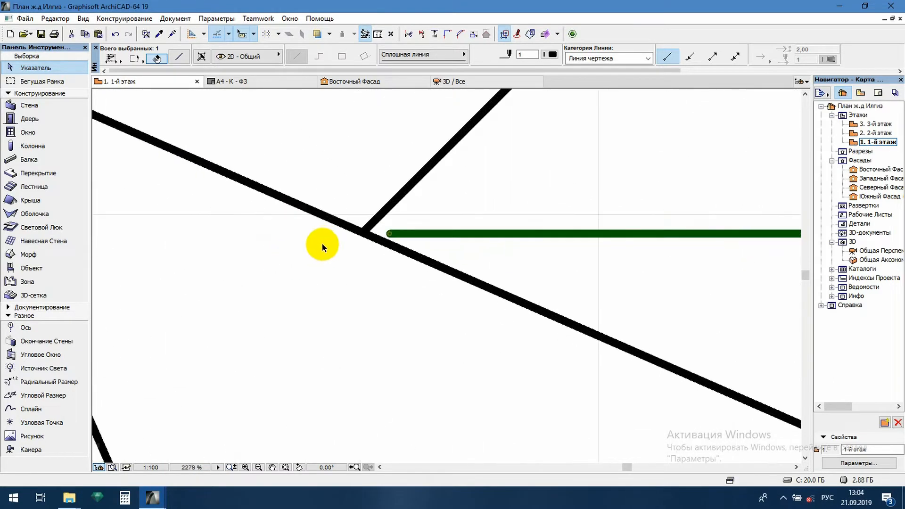
{"action": "left_click", "coordinate": [373, 229], "text": "shift"}
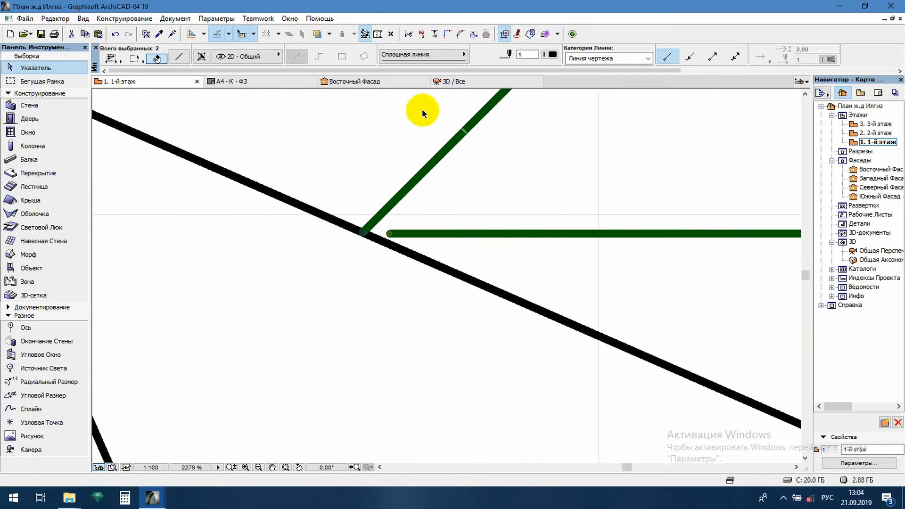
{"action": "left_click", "coordinate": [447, 34]}
{"action": "scroll", "coordinate": [336, 222], "scroll_direction": "down", "scroll_amount": 8}
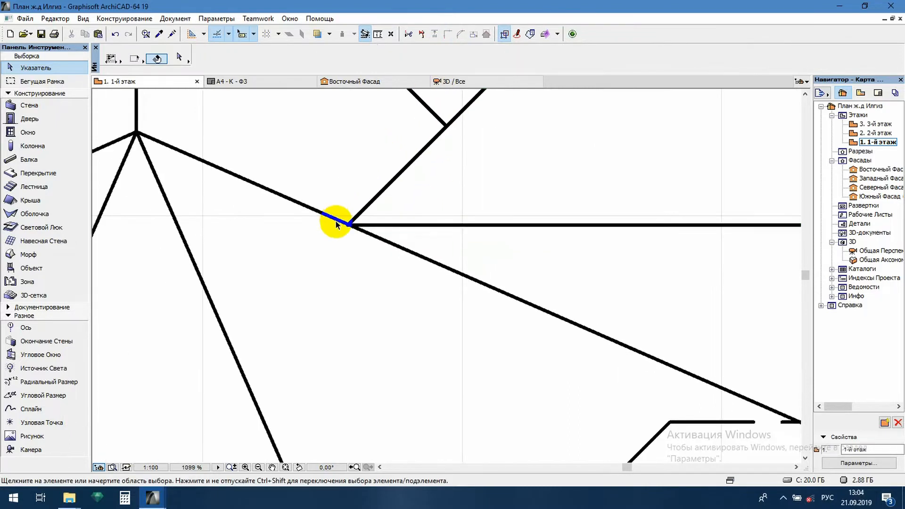
- Draw vertical lines from both corners of the short middle eave up to where the inner hip lines cross the dashed wall line
{"action": "scroll", "coordinate": [508, 322], "scroll_direction": "up", "scroll_amount": 3}
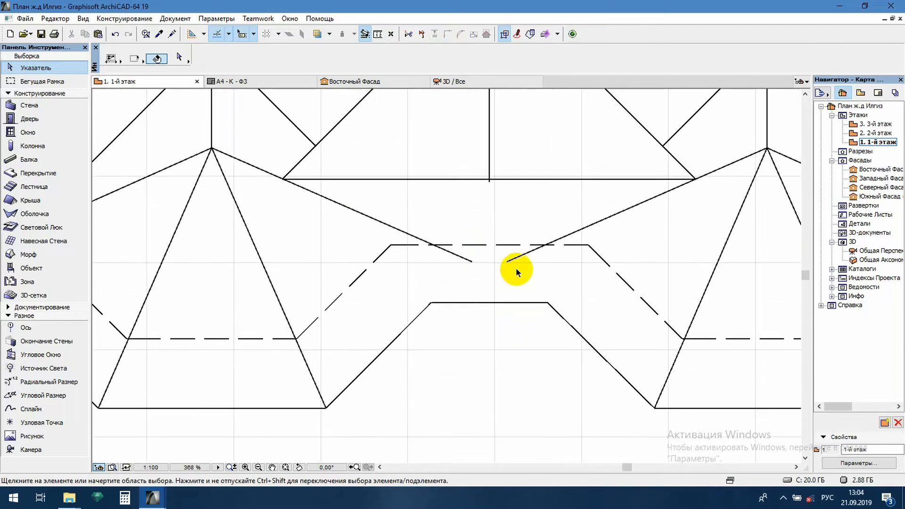
{"action": "double_click", "coordinate": [463, 258]}
{"action": "key", "text": "Escape"}
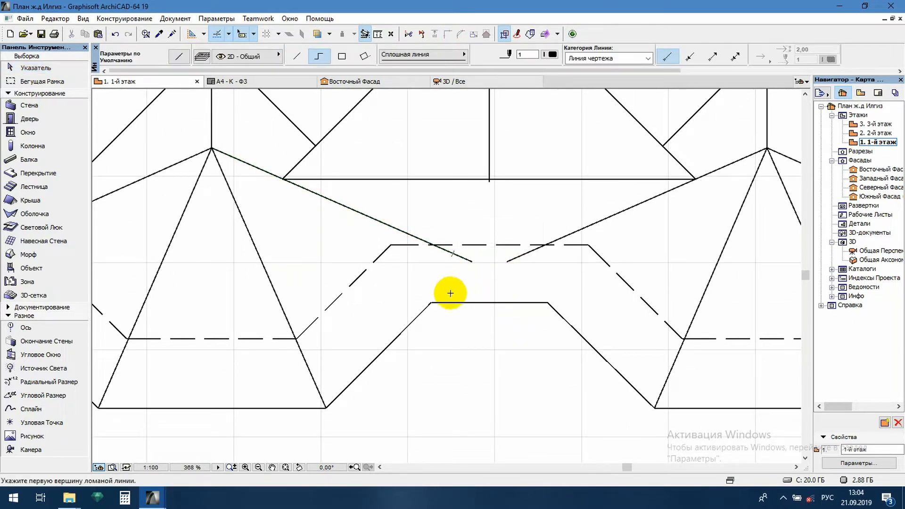
{"action": "left_click", "coordinate": [431, 303]}
{"action": "double_click", "coordinate": [432, 245]}
{"action": "left_click", "coordinate": [548, 301]}
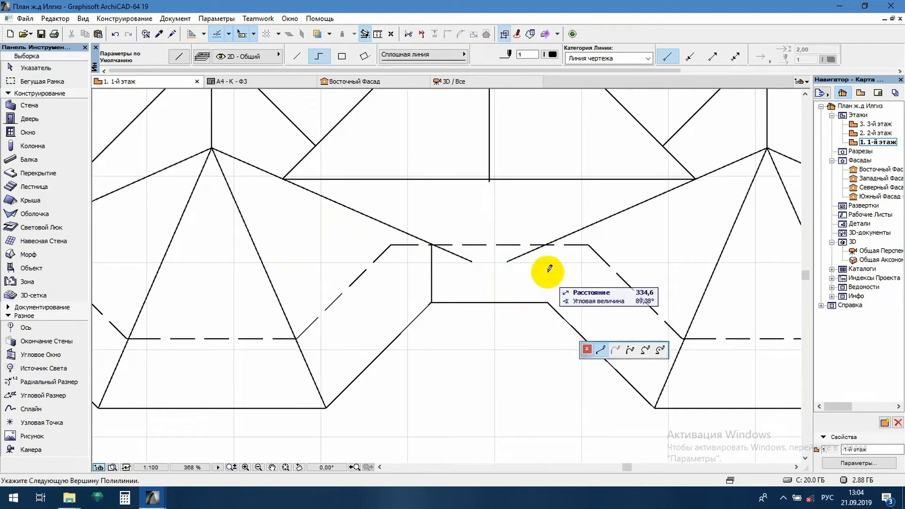
{"action": "double_click", "coordinate": [547, 245]}
- Trim off the ends of the two inner hip lines that project past the new vertical lines
{"action": "key", "text": "shift"}
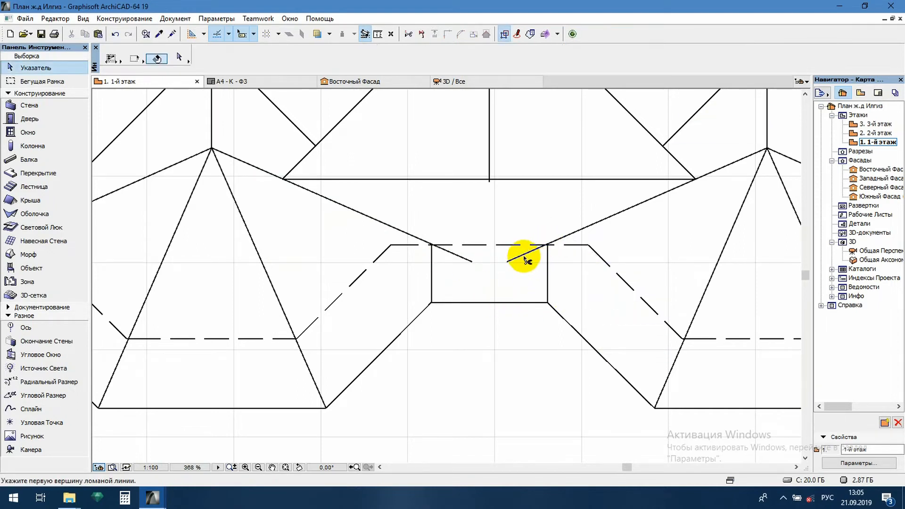
{"action": "left_click", "coordinate": [524, 257], "text": "ctrl"}
{"action": "left_click", "coordinate": [458, 256], "text": "ctrl"}
- Trim away the lower main hip segments between the bay ridges' upper ends and the dashed wall corners on both sides
{"action": "scroll", "coordinate": [471, 260], "scroll_direction": "down", "scroll_amount": 4}
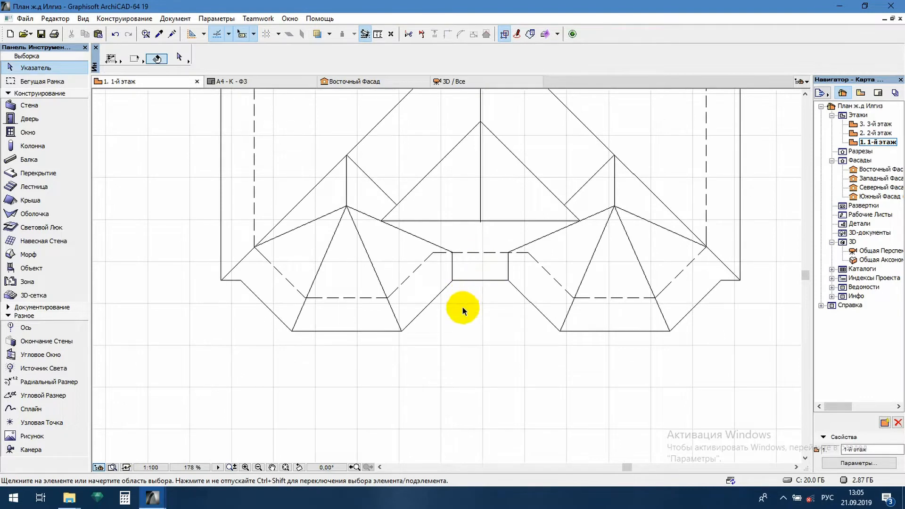
{"action": "scroll", "coordinate": [404, 289], "scroll_direction": "down", "scroll_amount": 1}
{"action": "scroll", "coordinate": [265, 282], "scroll_direction": "up", "scroll_amount": 2}
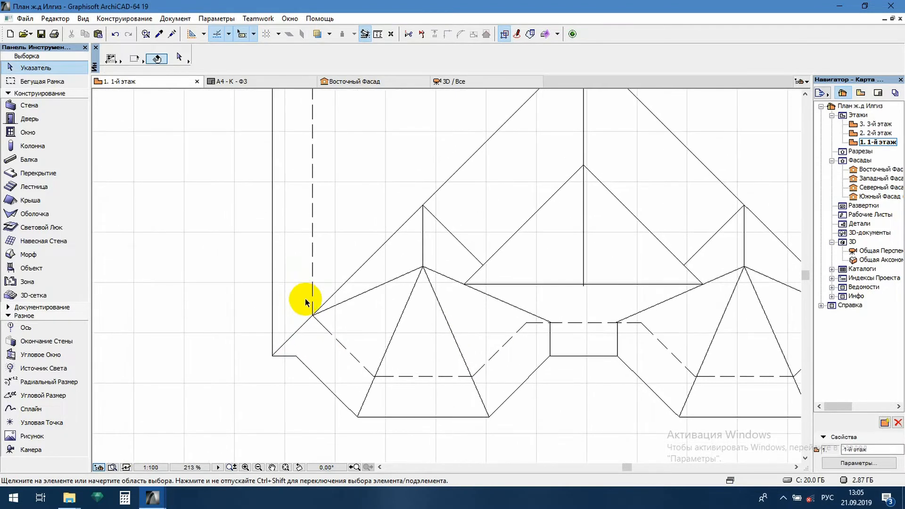
{"action": "left_click", "coordinate": [376, 250], "text": "ctrl"}
{"action": "scroll", "coordinate": [405, 250], "scroll_direction": "down", "scroll_amount": 3}
{"action": "scroll", "coordinate": [566, 256], "scroll_direction": "up", "scroll_amount": 2}
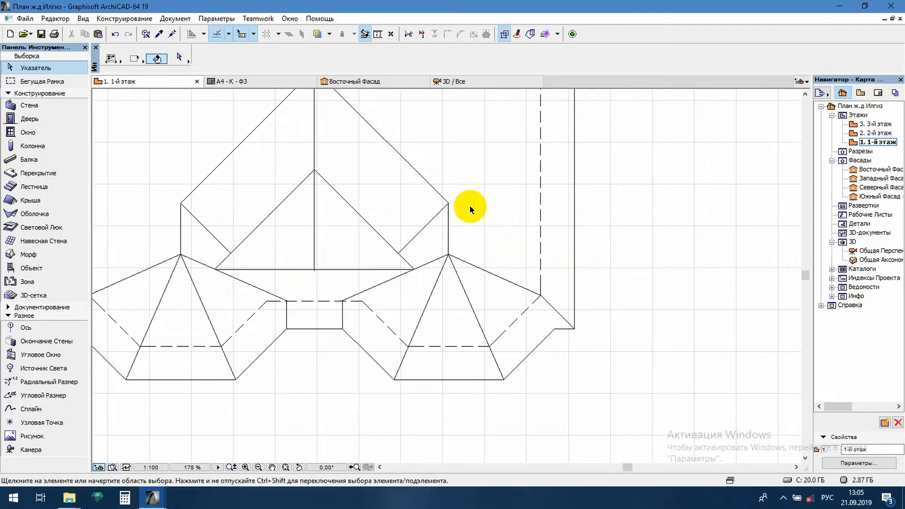
{"action": "scroll", "coordinate": [366, 222], "scroll_direction": "down", "scroll_amount": 4}
{"action": "scroll", "coordinate": [399, 303], "scroll_direction": "up", "scroll_amount": 1}
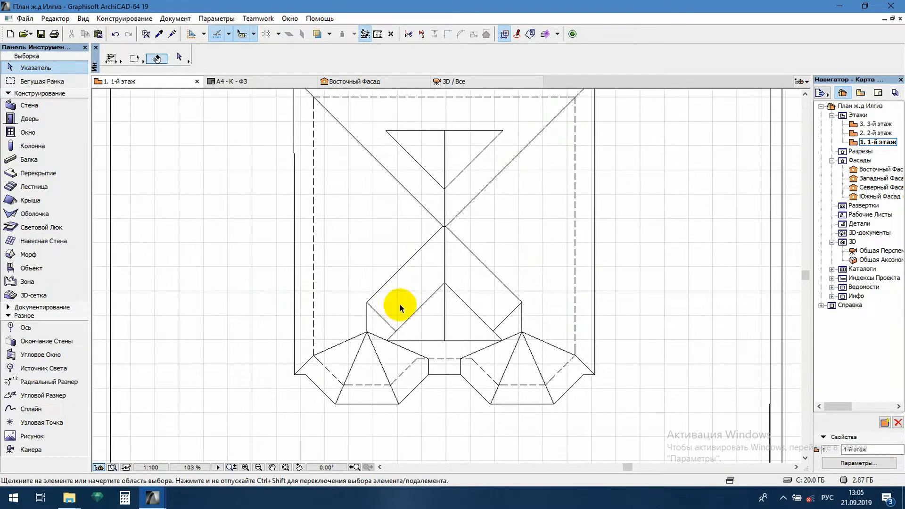
- Draw short vertical lines from the points where the bay diagonals meet the lower gable down to its horizontal base line
{"action": "middle_click_drag", "start_coordinate": [408, 247], "coordinate": [409, 272]}
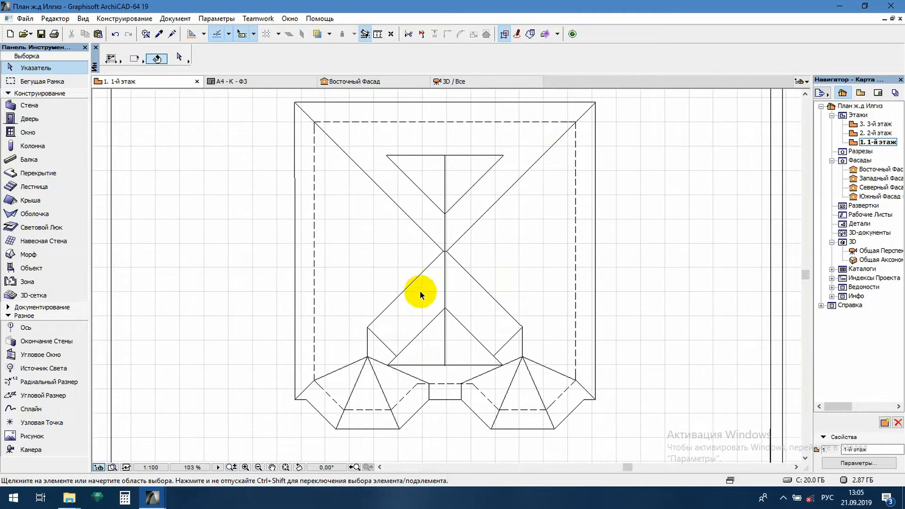
{"action": "middle_click_drag", "start_coordinate": [425, 324], "coordinate": [420, 253]}
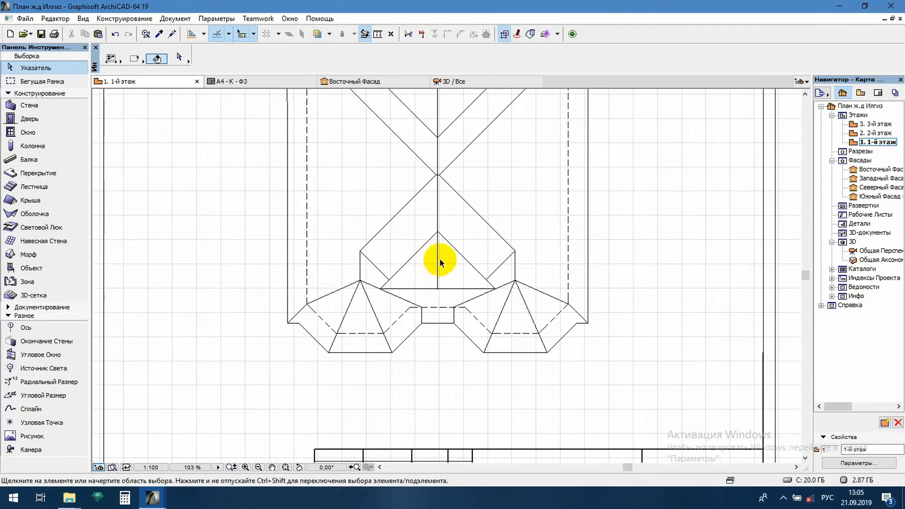
{"action": "scroll", "coordinate": [452, 285], "scroll_direction": "up", "scroll_amount": 5}
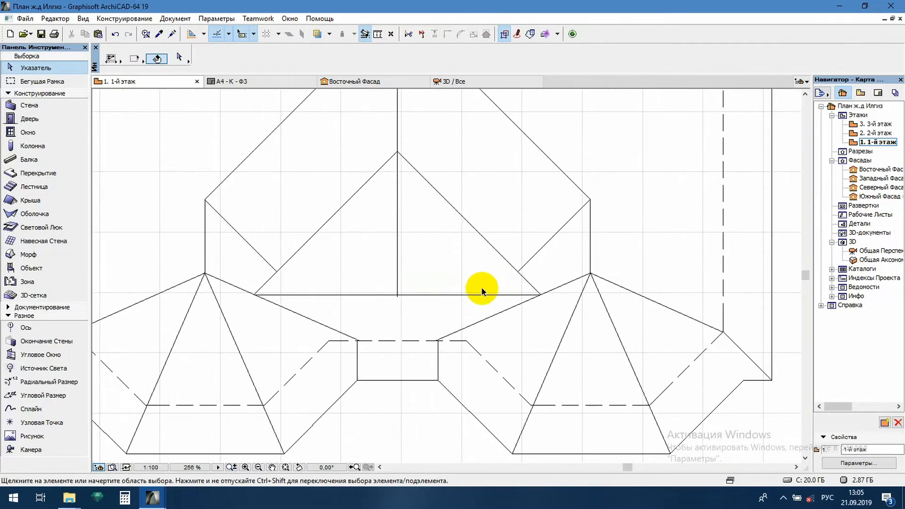
{"action": "left_click", "coordinate": [528, 224]}
{"action": "left_click", "coordinate": [530, 224], "text": "alt"}
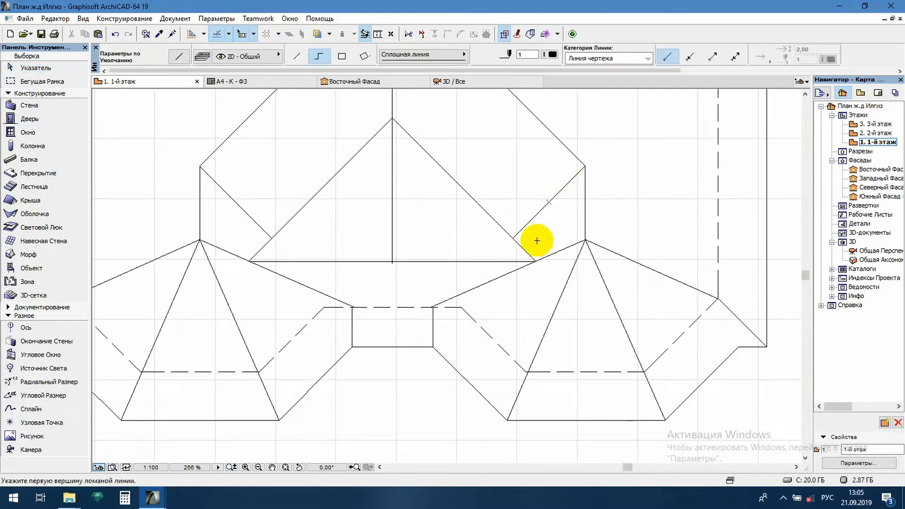
{"action": "double_click", "coordinate": [513, 261]}
{"action": "left_click", "coordinate": [272, 239]}
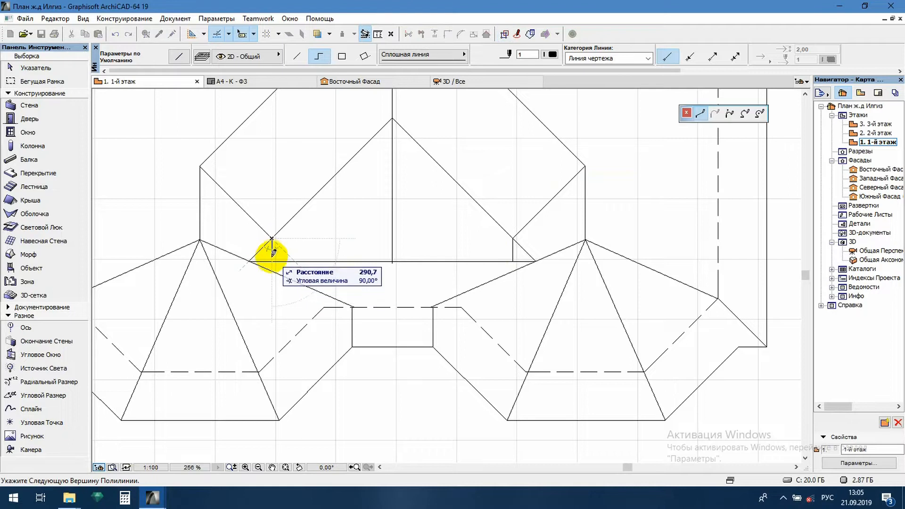
{"action": "double_click", "coordinate": [272, 261]}
{"action": "key", "text": "Escape"}
- Trim the gable's diagonal and base line ends outside the two short vertical lines
{"action": "scroll", "coordinate": [255, 258], "scroll_direction": "up", "scroll_amount": 4}
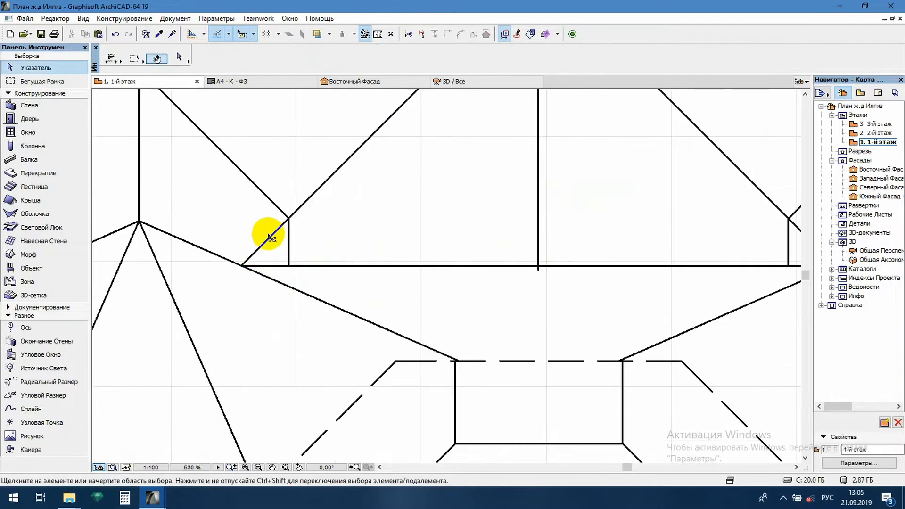
{"action": "left_click", "coordinate": [276, 265], "text": "ctrl"}
{"action": "scroll", "coordinate": [268, 259], "scroll_direction": "down", "scroll_amount": 4}
{"action": "scroll", "coordinate": [489, 256], "scroll_direction": "up", "scroll_amount": 4}
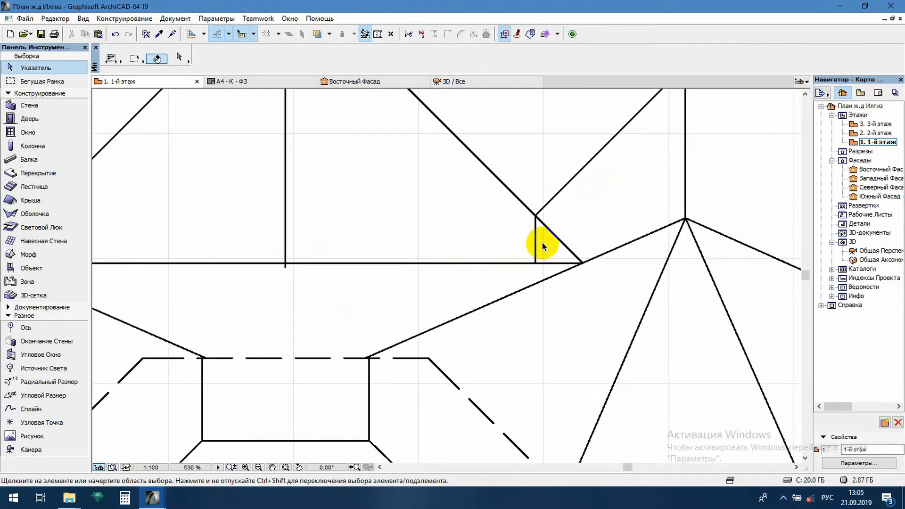
{"action": "left_click", "coordinate": [555, 266], "text": "ctrl"}
{"action": "scroll", "coordinate": [552, 255], "scroll_direction": "down", "scroll_amount": 9}
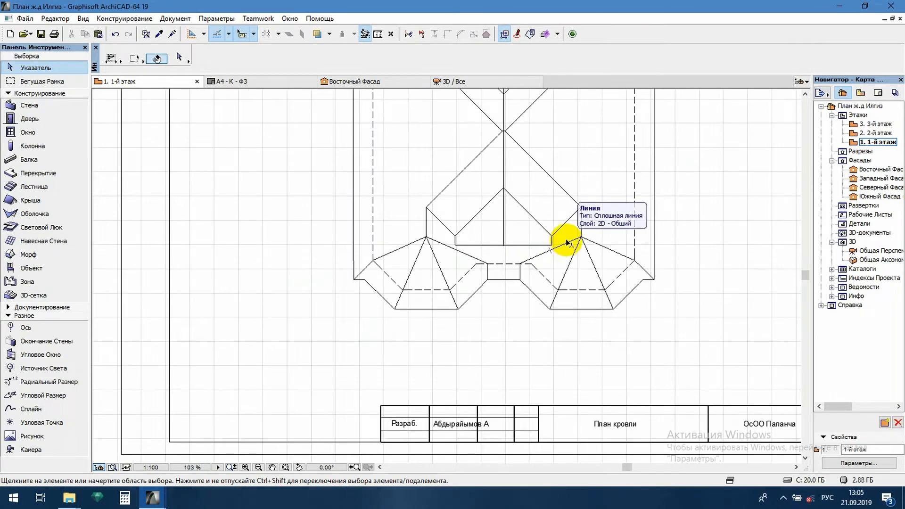
- Trim away the central ridge line between the peaks of the upper and lower gables
{"action": "scroll", "coordinate": [566, 242], "scroll_direction": "up", "scroll_amount": 2}
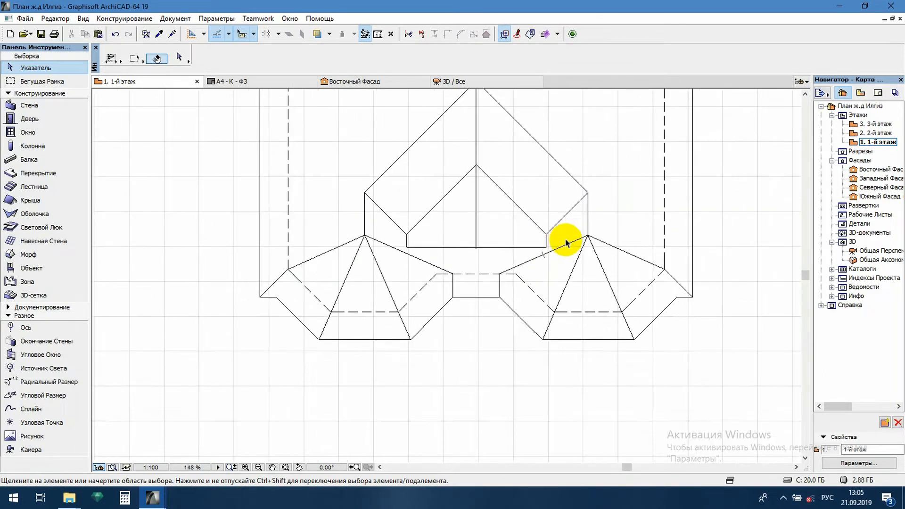
{"action": "scroll", "coordinate": [565, 243], "scroll_direction": "down", "scroll_amount": 3}
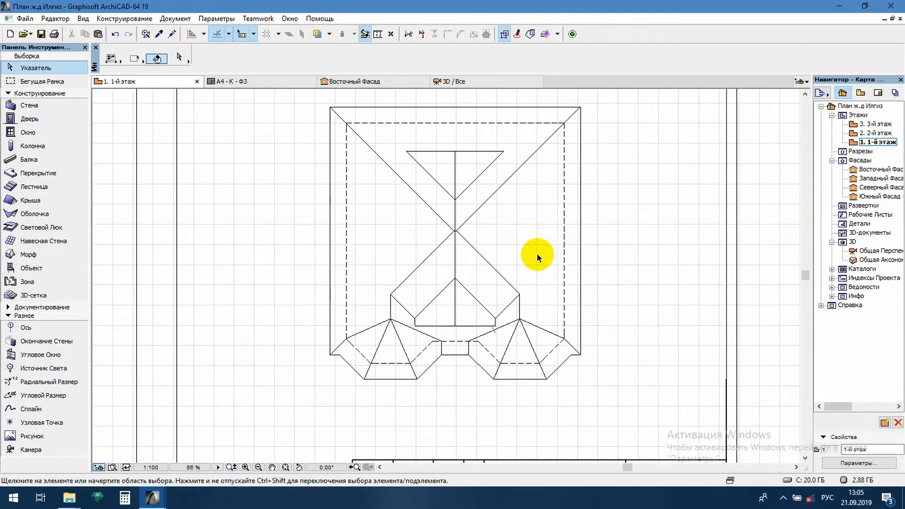
{"action": "middle_click_drag", "start_coordinate": [544, 210], "coordinate": [540, 214]}
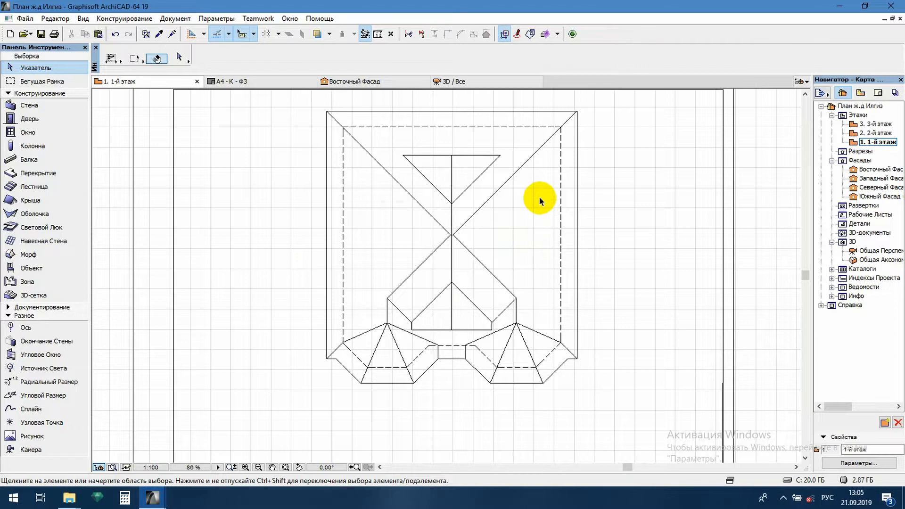
{"action": "middle_click_drag", "start_coordinate": [540, 197], "coordinate": [532, 202]}
{"action": "left_click", "coordinate": [444, 225], "text": "ctrl"}
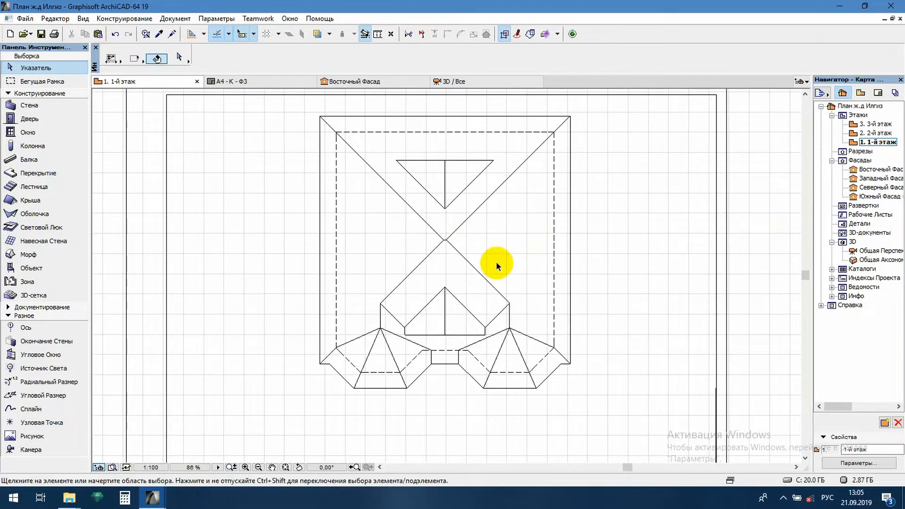
{"action": "scroll", "coordinate": [496, 265], "scroll_direction": "down", "scroll_amount": 3}
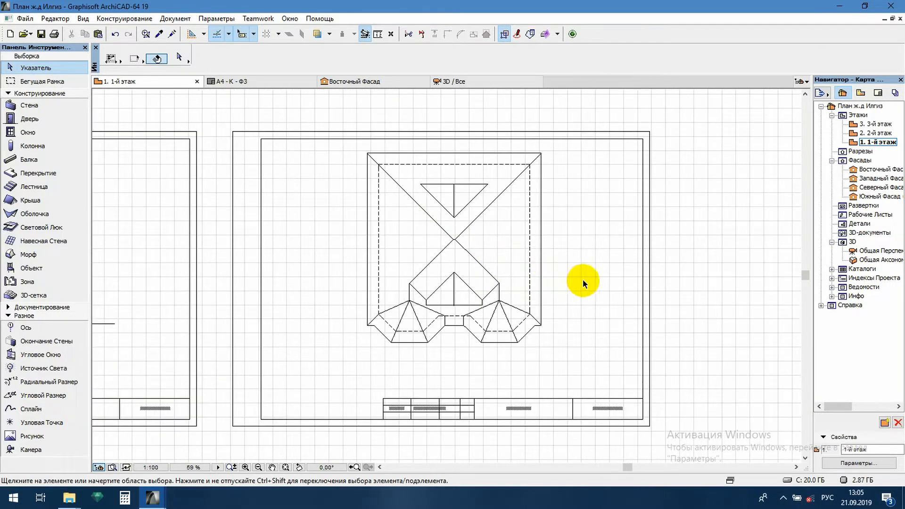
{"action": "scroll", "coordinate": [580, 281], "scroll_direction": "down", "scroll_amount": 3}
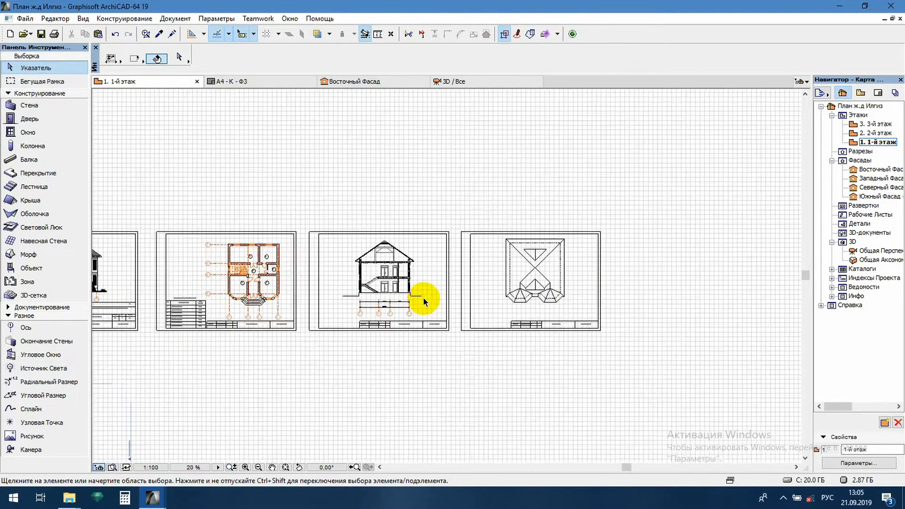
{"action": "scroll", "coordinate": [374, 298], "scroll_direction": "up", "scroll_amount": 7}
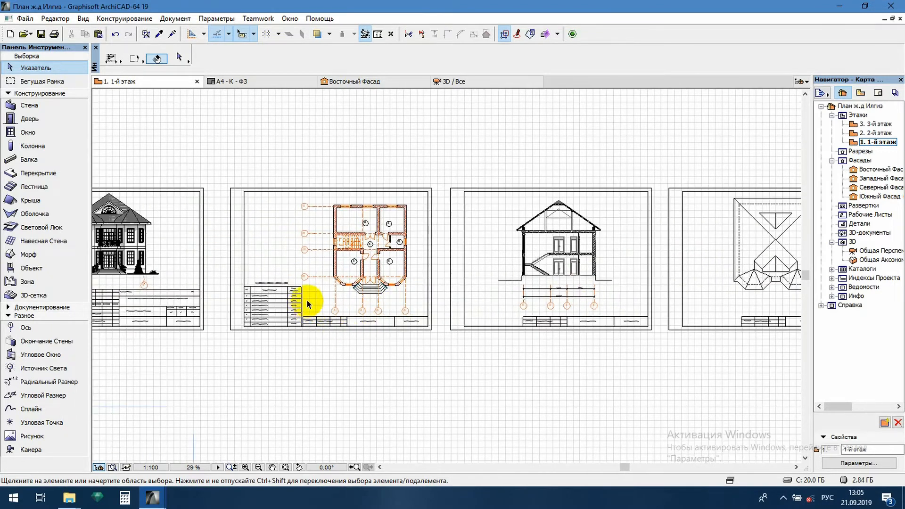
{"action": "left_click_drag", "start_coordinate": [508, 287], "coordinate": [117, 366]}
{"action": "scroll", "coordinate": [392, 282], "scroll_direction": "down", "scroll_amount": 4}
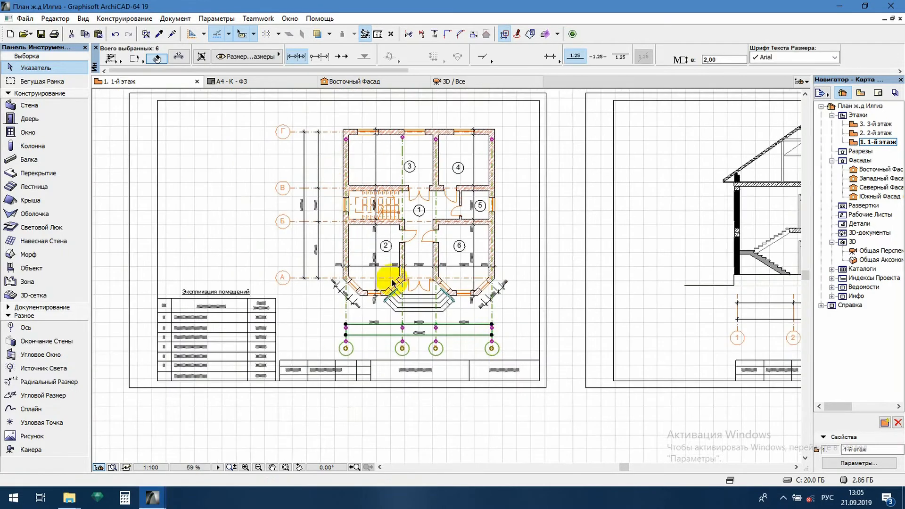
{"action": "scroll", "coordinate": [329, 161], "scroll_direction": "up", "scroll_amount": 2}
{"action": "key", "text": "Escape"}
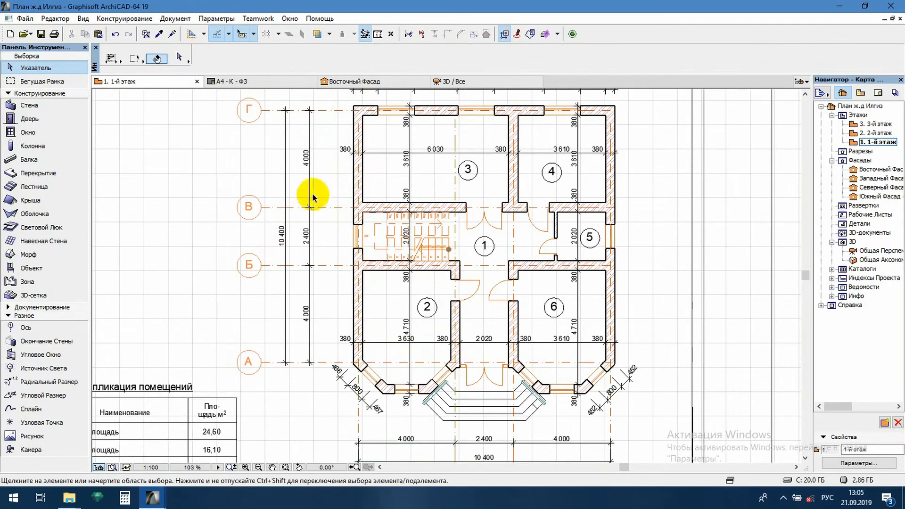
- Copy the floor plan's letter and number axes with their dimension chains onto the roof plan, aligning the lower-left outer wall corner with the dashed wall corner
{"action": "left_click_drag", "start_coordinate": [315, 100], "coordinate": [245, 415]}
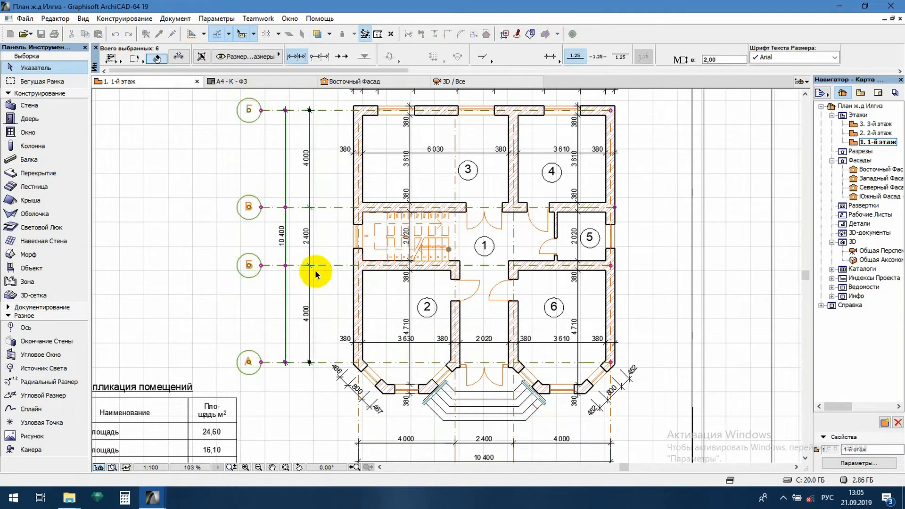
{"action": "middle_click_drag", "start_coordinate": [311, 393], "coordinate": [313, 259]}
{"action": "left_click_drag", "start_coordinate": [647, 296], "coordinate": [334, 362], "text": "shift"}
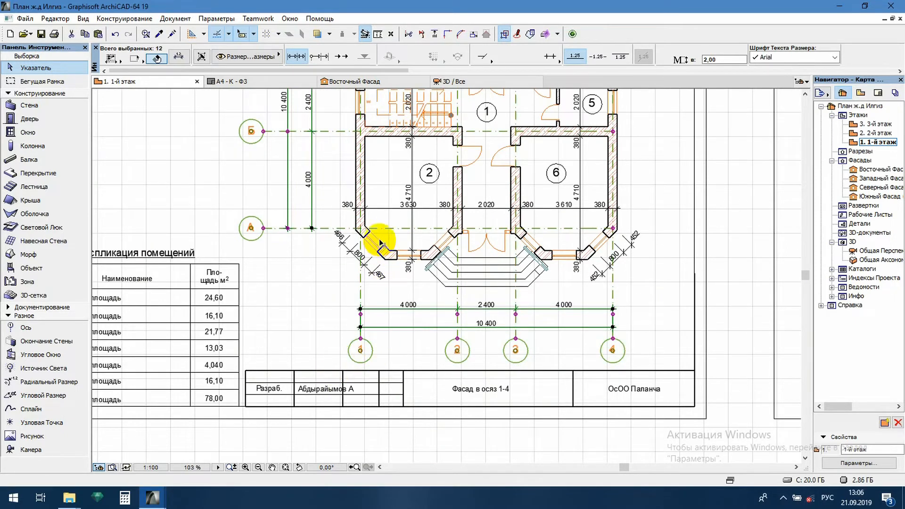
{"action": "scroll", "coordinate": [374, 245], "scroll_direction": "up", "scroll_amount": 5}
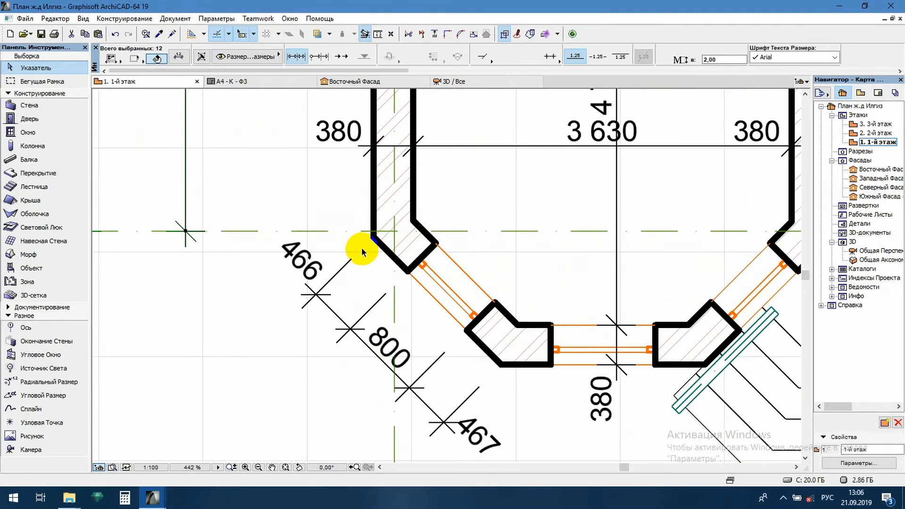
{"action": "key", "text": "ctrl+d"}
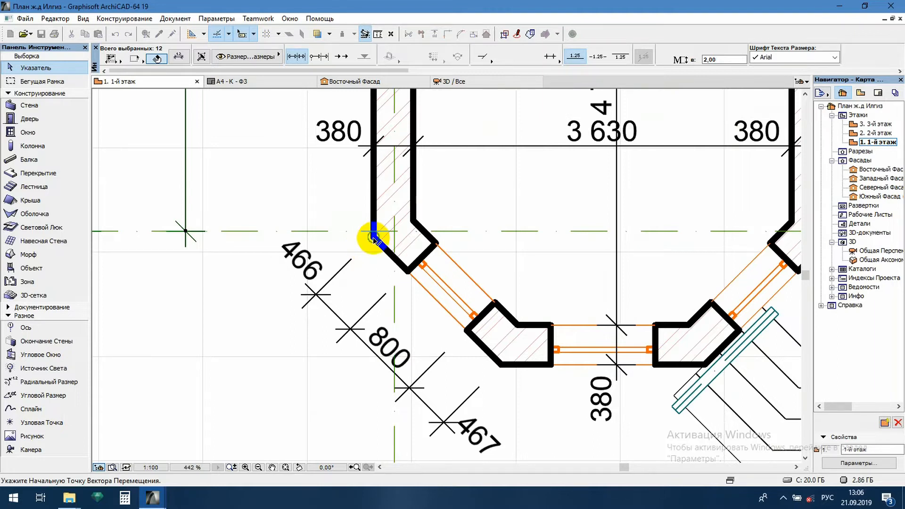
{"action": "left_click", "coordinate": [373, 238]}
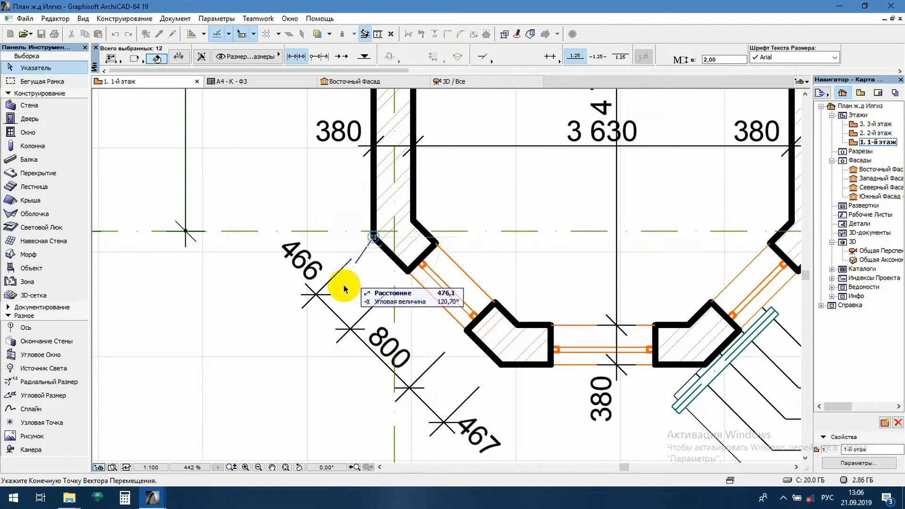
{"action": "scroll", "coordinate": [344, 292], "scroll_direction": "down", "scroll_amount": 9}
{"action": "scroll", "coordinate": [483, 325], "scroll_direction": "down", "scroll_amount": 2}
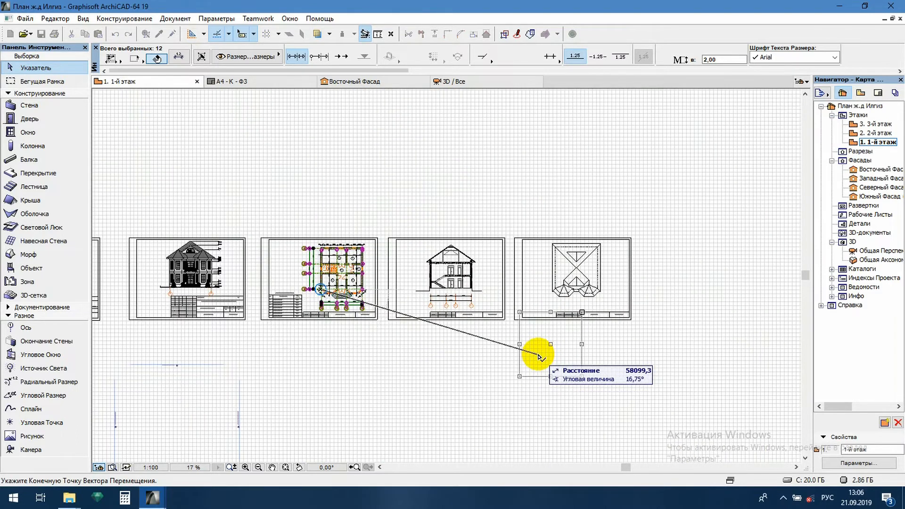
{"action": "scroll", "coordinate": [561, 297], "scroll_direction": "up", "scroll_amount": 10}
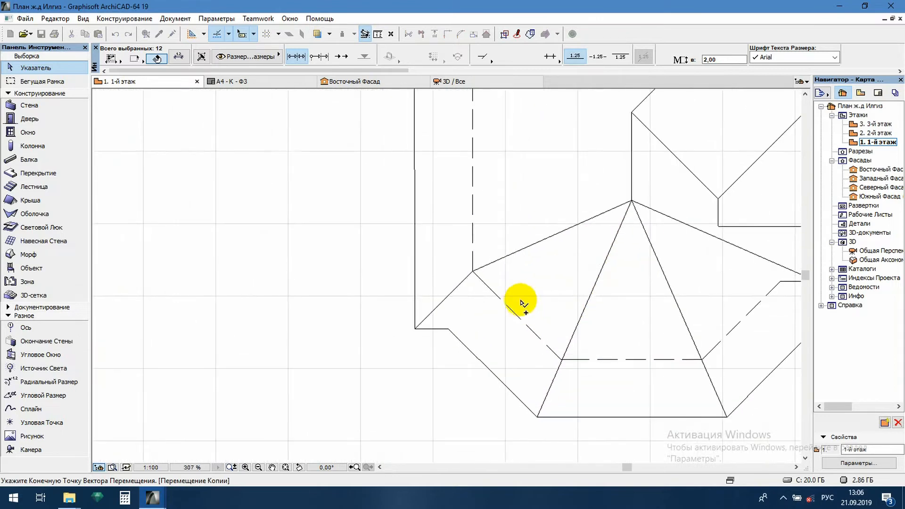
{"action": "left_click", "coordinate": [473, 275]}
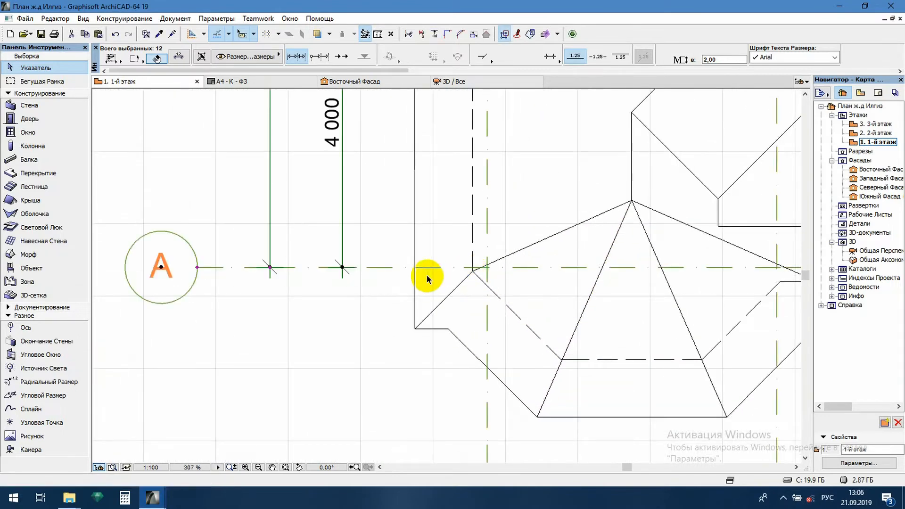
{"action": "scroll", "coordinate": [424, 278], "scroll_direction": "down", "scroll_amount": 6}
{"action": "left_click", "coordinate": [349, 318]}
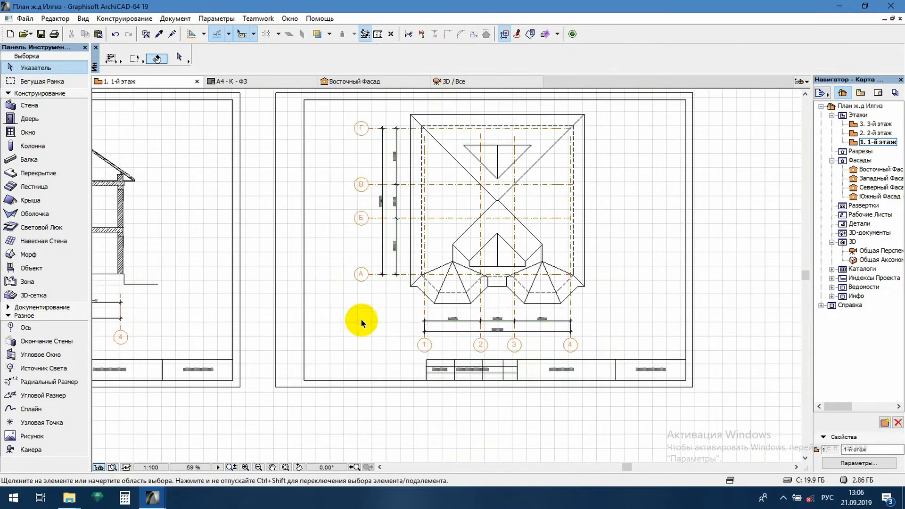
- Shorten axes Г and В on the roof plan so their lines end just outside the roof's left eave
{"action": "scroll", "coordinate": [490, 202], "scroll_direction": "up", "scroll_amount": 1}
{"action": "scroll", "coordinate": [488, 175], "scroll_direction": "up", "scroll_amount": 2}
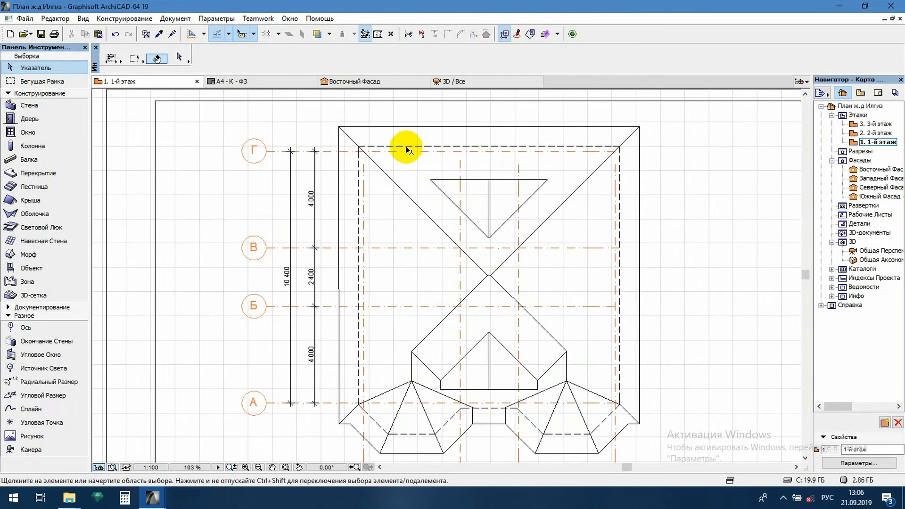
{"action": "left_click", "coordinate": [419, 151]}
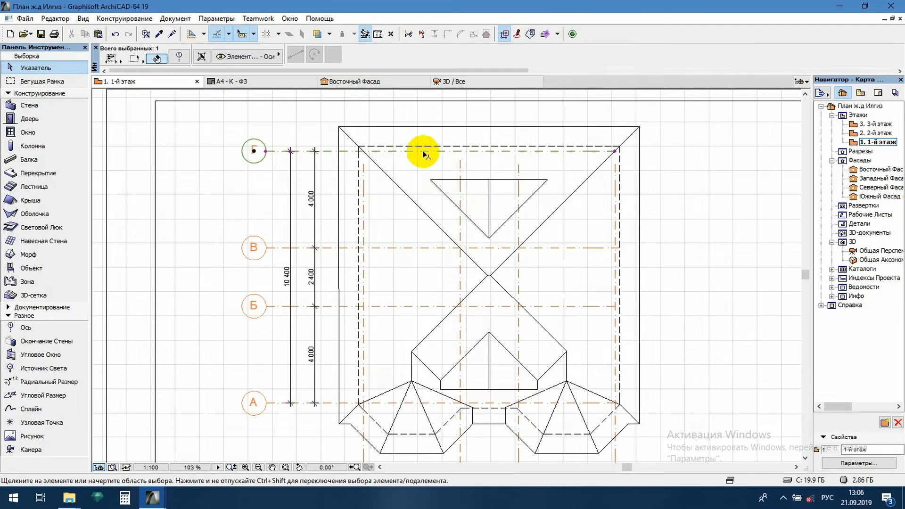
{"action": "left_click", "coordinate": [615, 151]}
{"action": "left_click", "coordinate": [333, 150]}
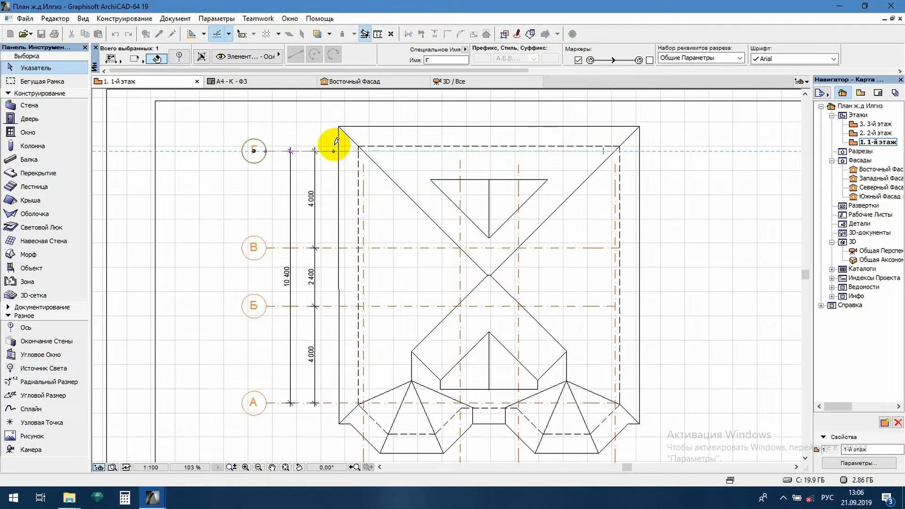
{"action": "left_click", "coordinate": [406, 247]}
{"action": "left_click", "coordinate": [619, 247]}
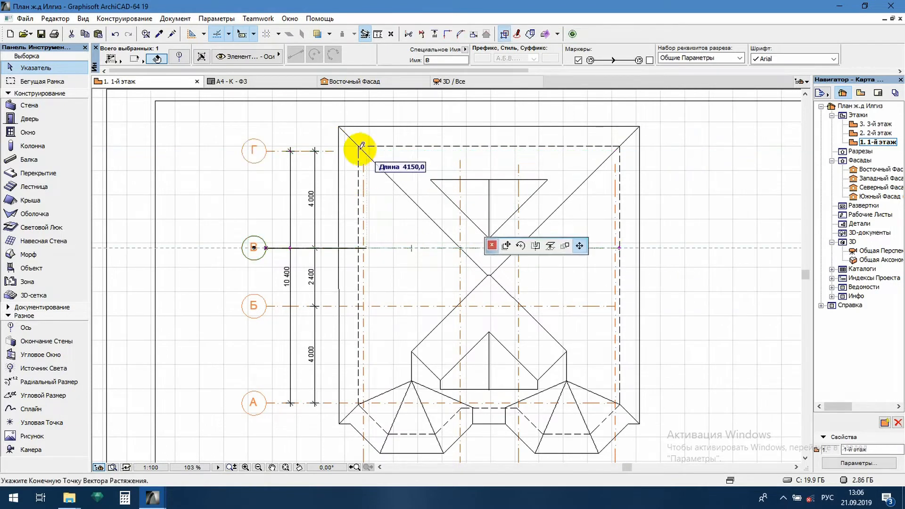
{"action": "left_click", "coordinate": [333, 247]}
- Shorten axes Б and А to end level with the shortened axes Г and В beside the left eave
{"action": "left_click", "coordinate": [399, 307]}
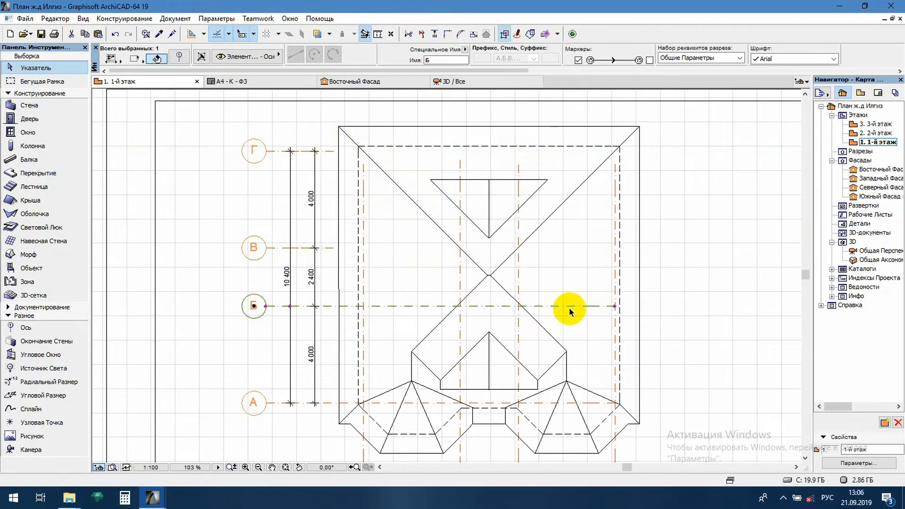
{"action": "left_click", "coordinate": [615, 306]}
{"action": "left_click", "coordinate": [333, 254]}
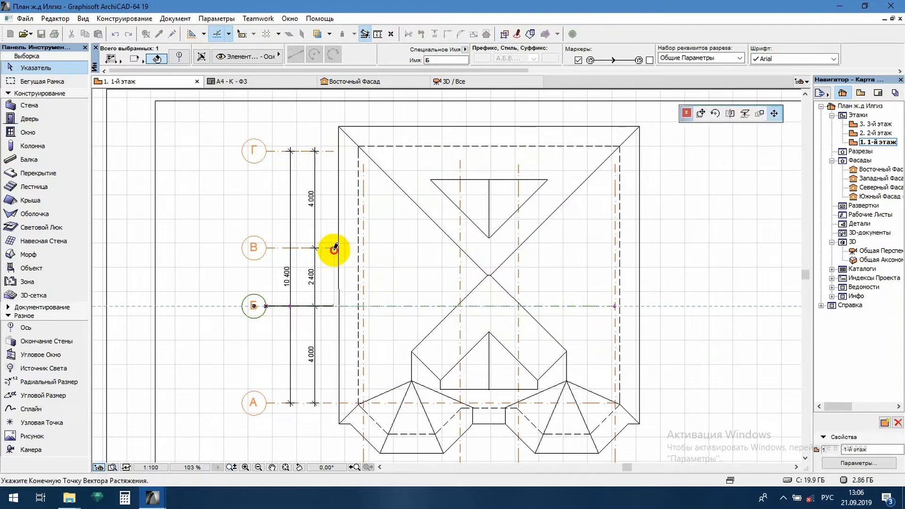
{"action": "left_click", "coordinate": [328, 403]}
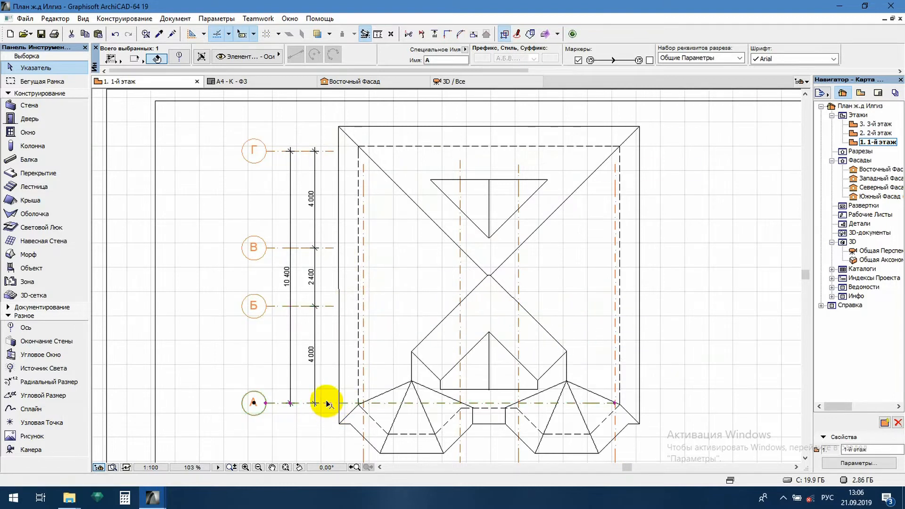
{"action": "left_click", "coordinate": [615, 403]}
{"action": "left_click", "coordinate": [334, 309]}
- Shorten axes 1 and 2 so their lines end near the lower edge of the roof bays
{"action": "middle_click_drag", "start_coordinate": [323, 363], "coordinate": [323, 278]}
{"action": "scroll", "coordinate": [334, 292], "scroll_direction": "down", "scroll_amount": 2}
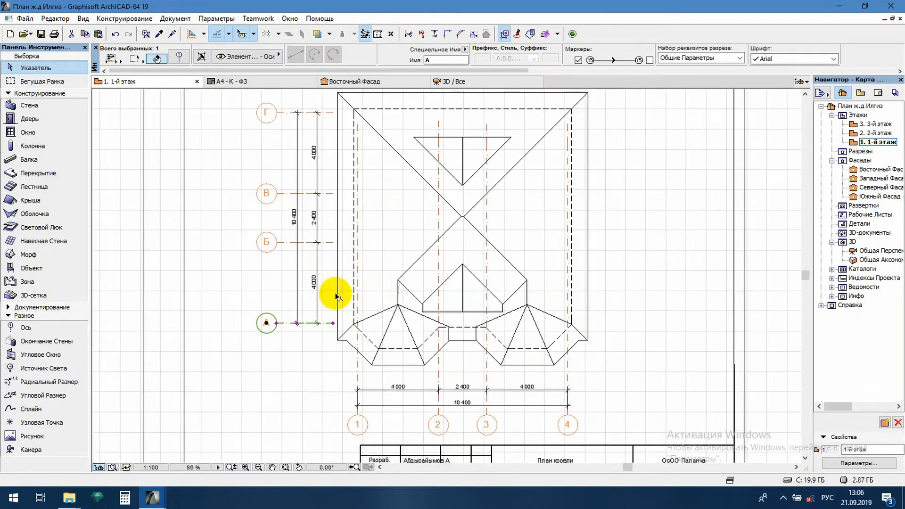
{"action": "left_click", "coordinate": [357, 126]}
{"action": "left_click", "coordinate": [357, 361]}
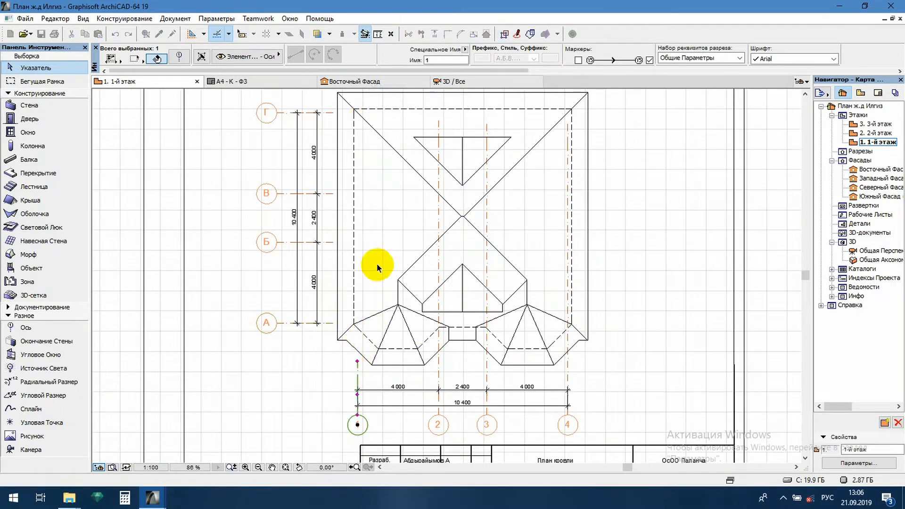
{"action": "left_click", "coordinate": [438, 123]}
{"action": "left_click", "coordinate": [399, 366]}
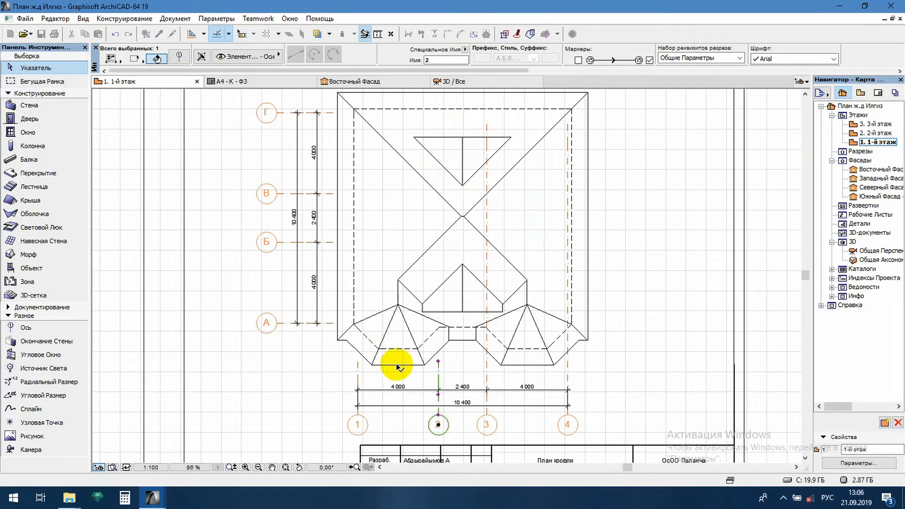
- Shorten axes 3 and 4 to end level with the shortened axes 1 and 2 near the roof's lower edge
{"action": "left_click", "coordinate": [488, 124]}
{"action": "left_click", "coordinate": [488, 124]}
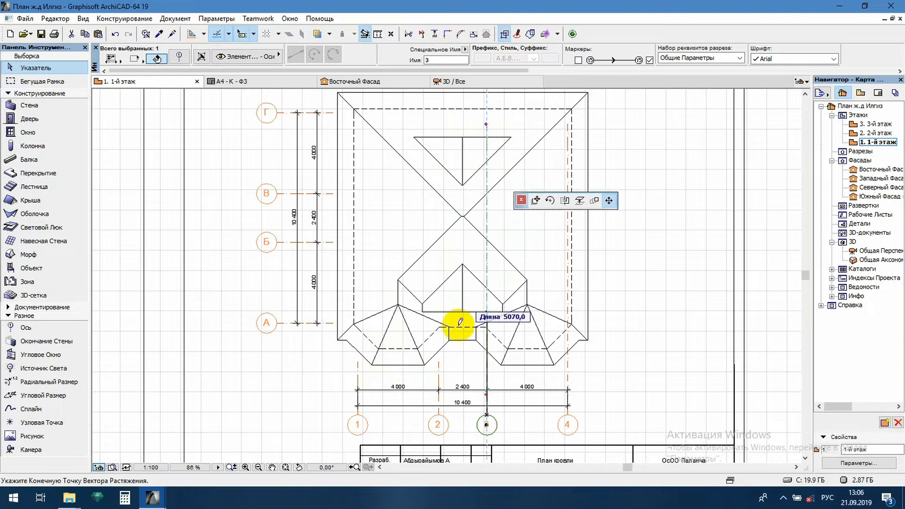
{"action": "left_click", "coordinate": [441, 361]}
{"action": "left_click", "coordinate": [568, 207]}
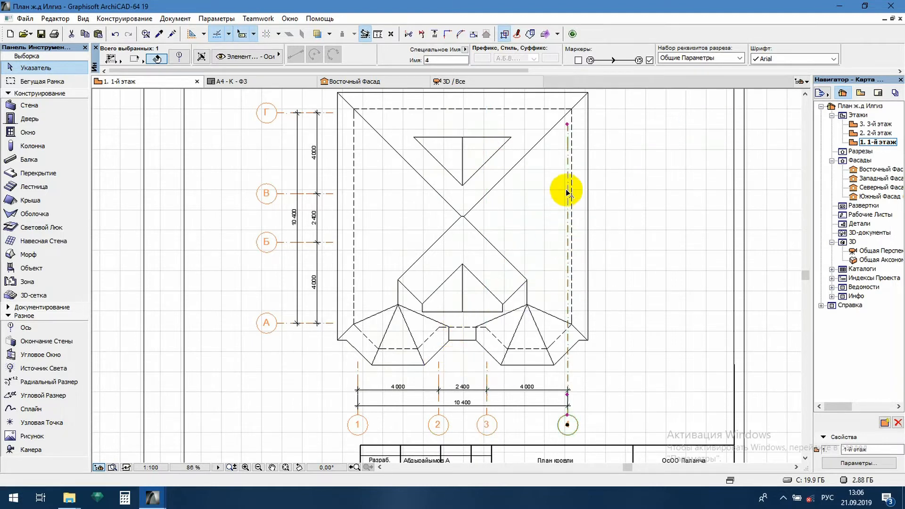
{"action": "left_click", "coordinate": [568, 123]}
{"action": "left_click", "coordinate": [487, 362]}
{"action": "left_click", "coordinate": [615, 322]}
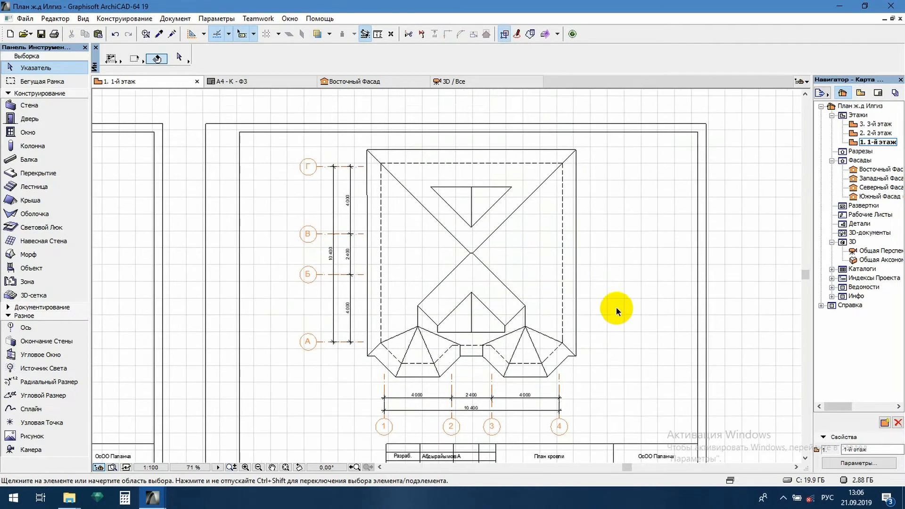
- Place a linear dimension chain above the roof's upper eave through the outer roof corners and the dashed wall corners
{"action": "scroll", "coordinate": [364, 303], "scroll_direction": "up", "scroll_amount": 2}
{"action": "left_click", "coordinate": [345, 334]}
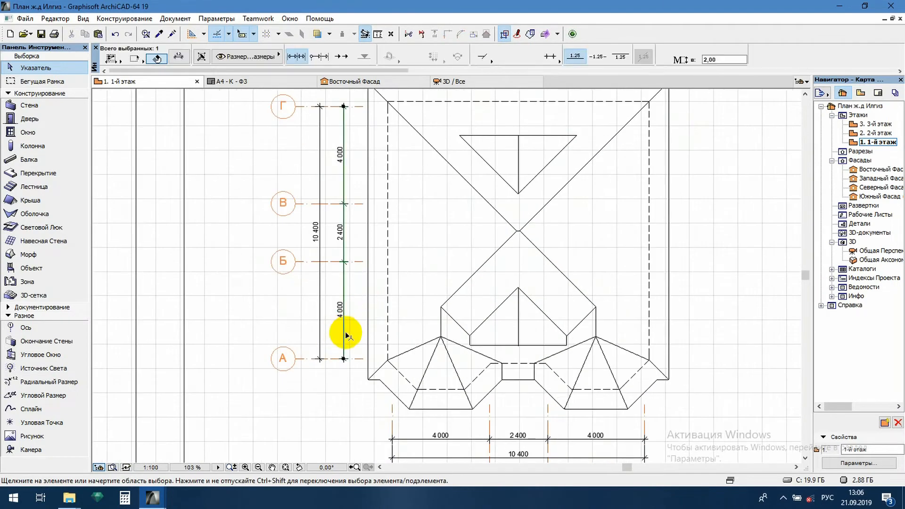
{"action": "left_click", "coordinate": [342, 333], "text": "alt"}
{"action": "key", "text": "Escape"}
{"action": "scroll", "coordinate": [490, 239], "scroll_direction": "down", "scroll_amount": 2}
{"action": "scroll", "coordinate": [418, 233], "scroll_direction": "up", "scroll_amount": 2}
{"action": "left_click", "coordinate": [190, 180]}
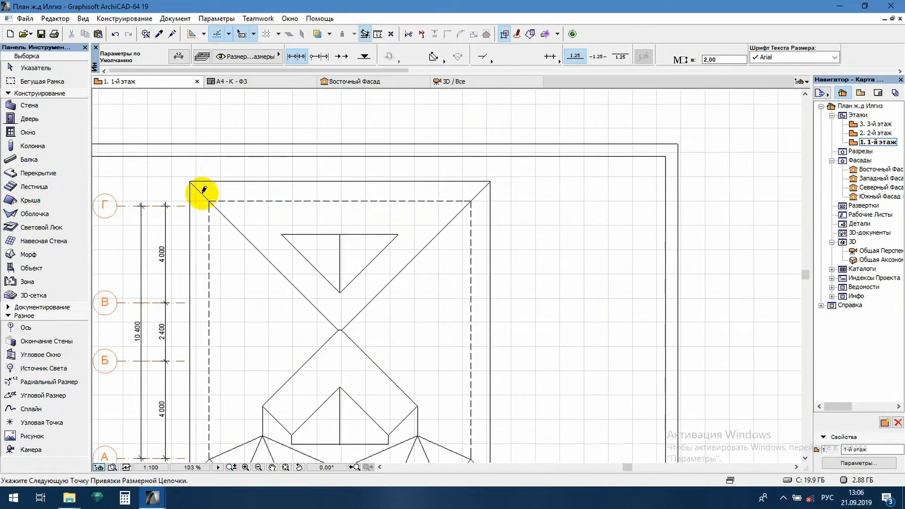
{"action": "left_click", "coordinate": [210, 201]}
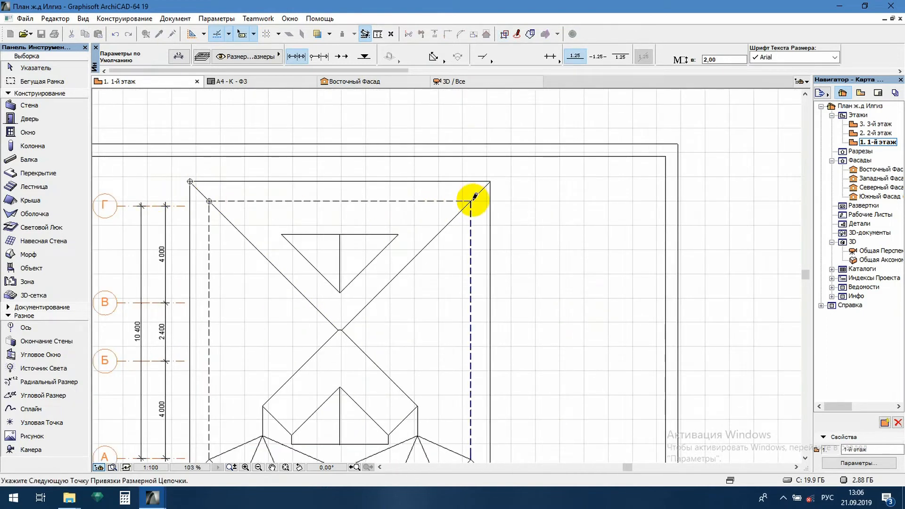
{"action": "left_click", "coordinate": [491, 180]}
{"action": "right_click", "coordinate": [450, 160]}
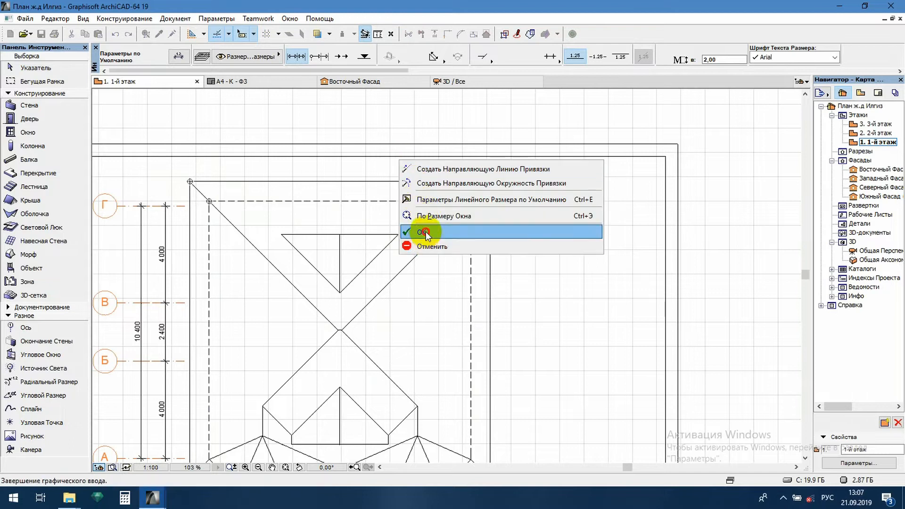
{"action": "left_click", "coordinate": [480, 226]}
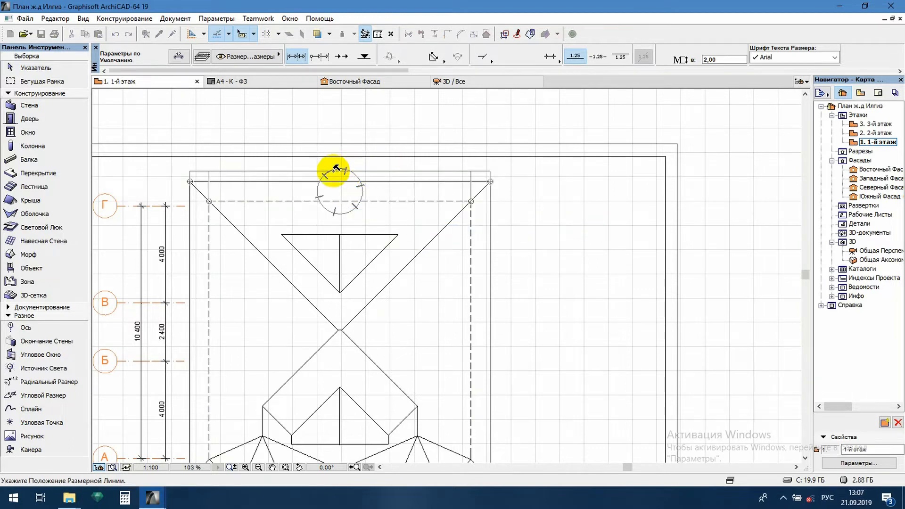
{"action": "left_click", "coordinate": [332, 168]}
- Replace the text of both eave overhang dimensions in the upper chain with the custom text 800
{"action": "scroll", "coordinate": [272, 194], "scroll_direction": "up", "scroll_amount": 1}
{"action": "middle_click_drag", "start_coordinate": [385, 234], "coordinate": [410, 217]}
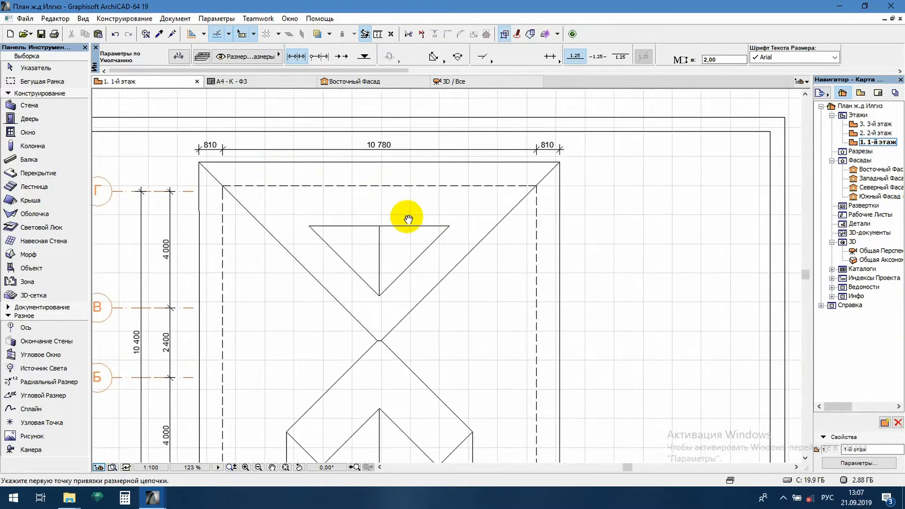
{"action": "scroll", "coordinate": [347, 163], "scroll_direction": "up", "scroll_amount": 1}
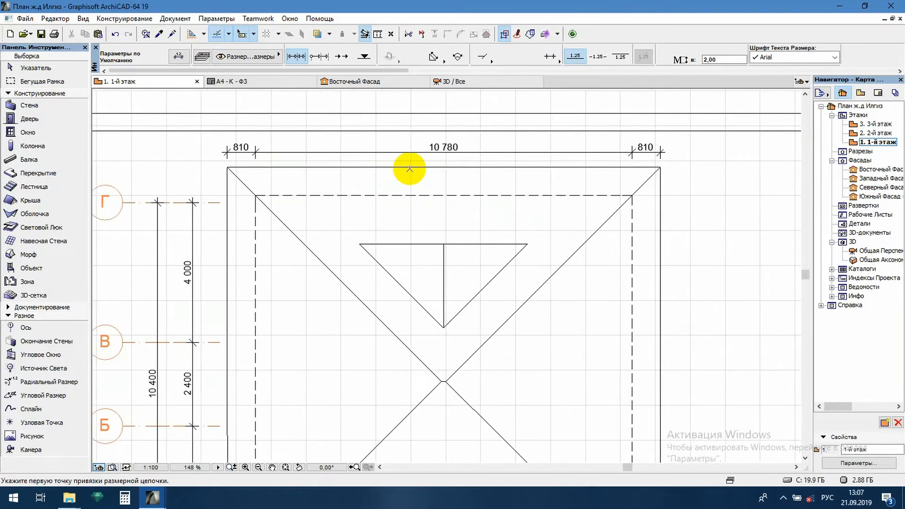
{"action": "left_click", "coordinate": [643, 148]}
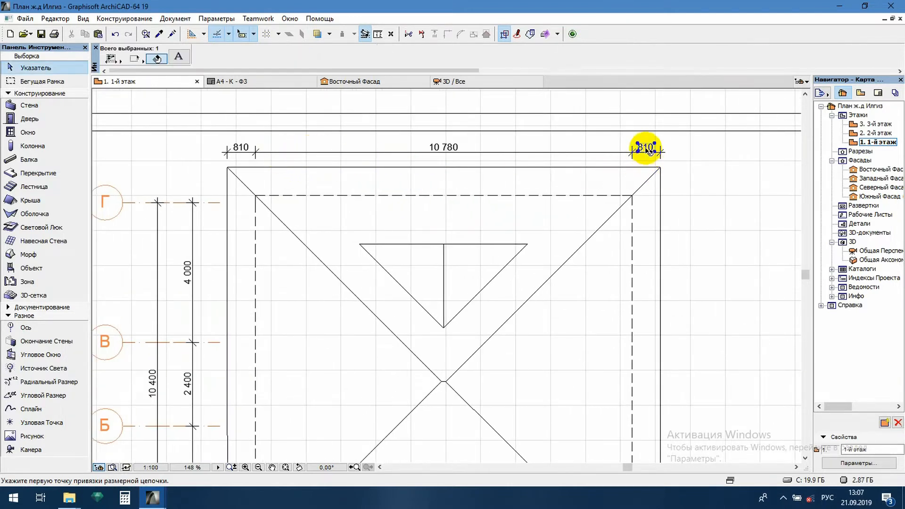
{"action": "left_click", "coordinate": [240, 147], "text": "shift"}
{"action": "right_click", "coordinate": [239, 146]}
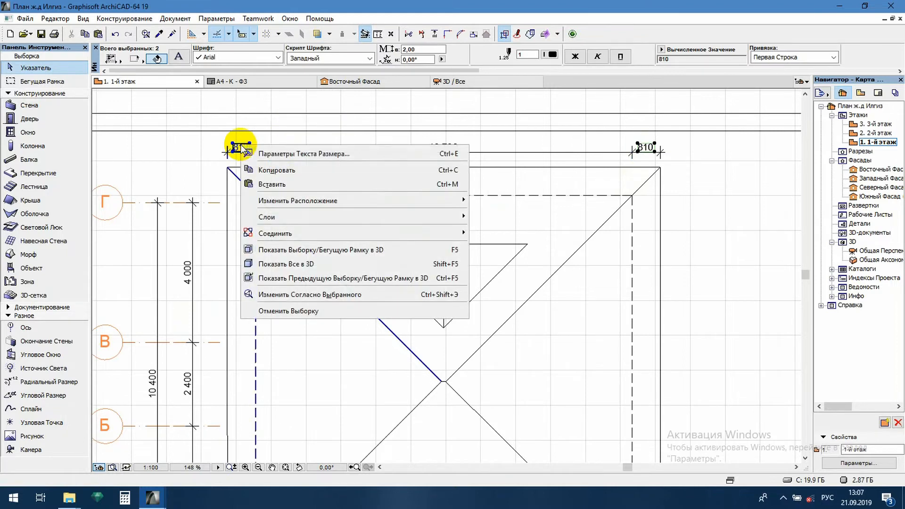
{"action": "left_click", "coordinate": [300, 163]}
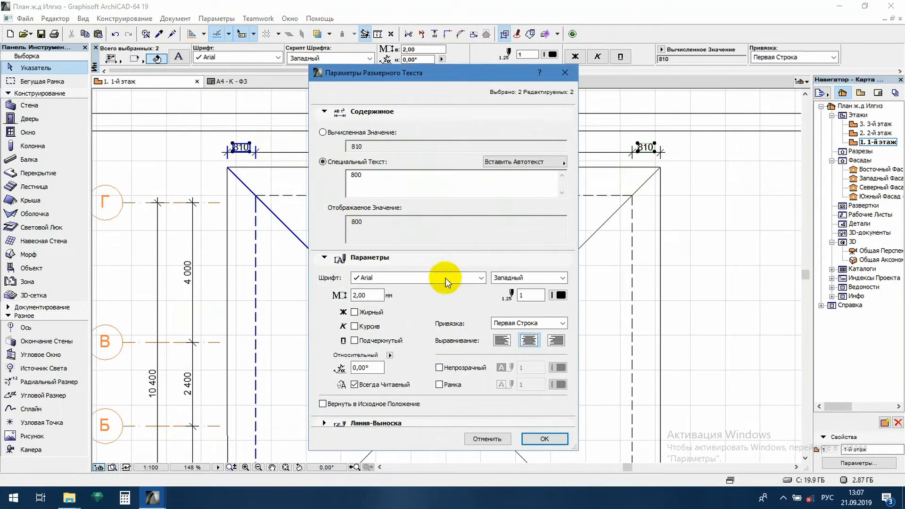
{"action": "left_click", "coordinate": [546, 438]}
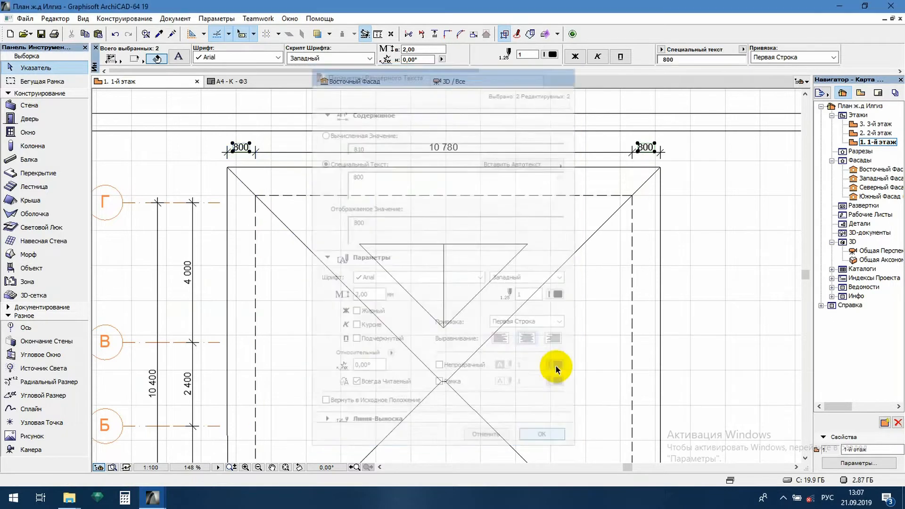
{"action": "left_click", "coordinate": [594, 281]}
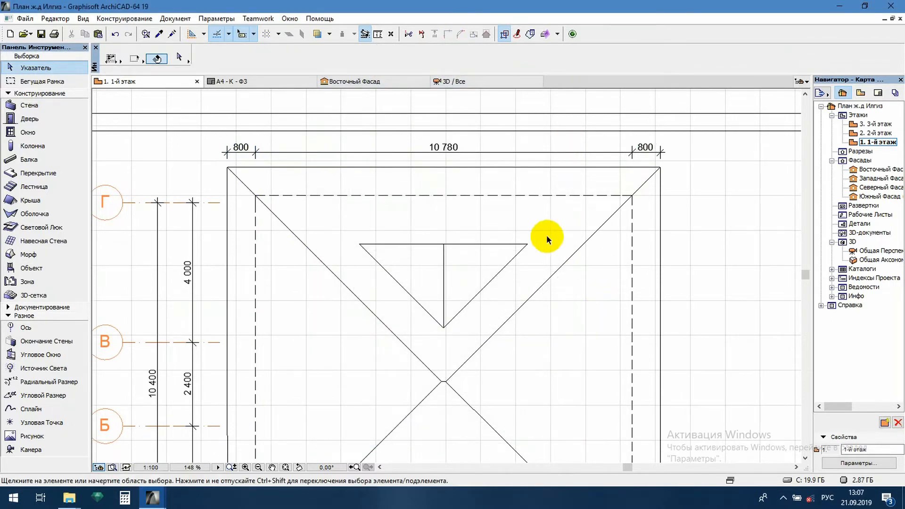
{"action": "scroll", "coordinate": [448, 181], "scroll_direction": "down", "scroll_amount": 3}
{"action": "scroll", "coordinate": [499, 265], "scroll_direction": "up", "scroll_amount": 1}
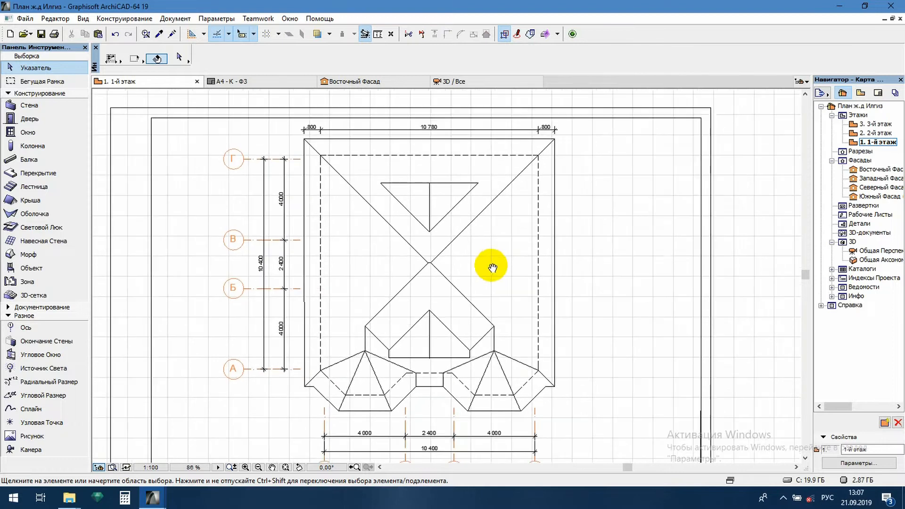
- Place a vertical dimension chain on the roof from the central ridge through the upper dormer's ends and dashed wall line to the upper eave
{"action": "left_click", "coordinate": [501, 134], "text": "alt"}
{"action": "middle_click_drag", "start_coordinate": [523, 286], "coordinate": [514, 223]}
{"action": "middle_click_drag", "start_coordinate": [458, 379], "coordinate": [477, 366]}
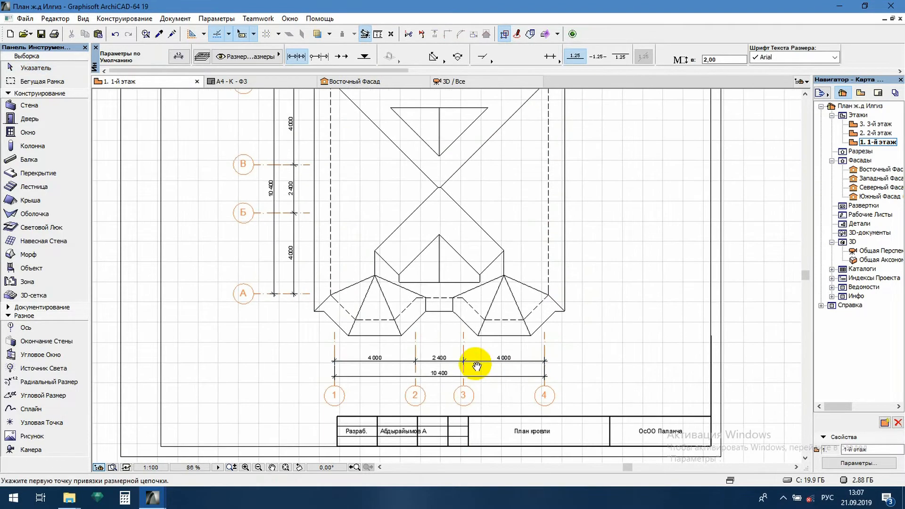
{"action": "middle_click_drag", "start_coordinate": [467, 172], "coordinate": [449, 302]}
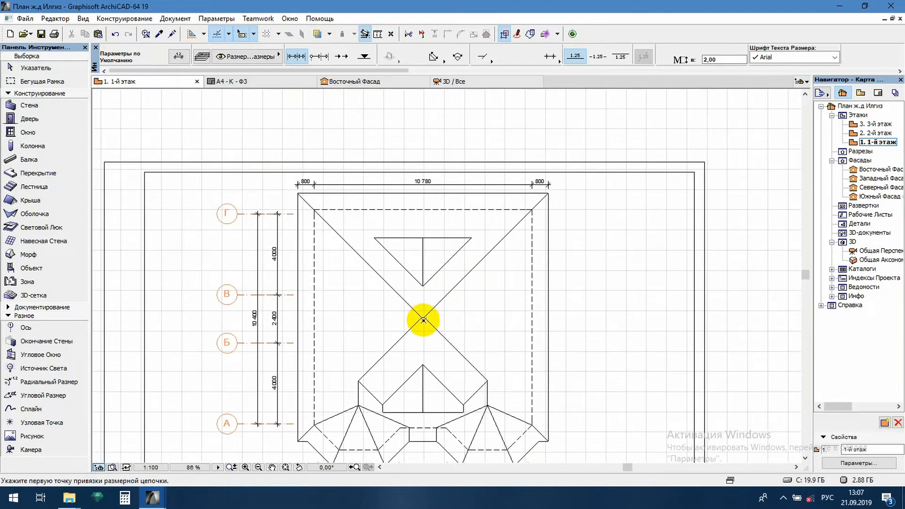
{"action": "scroll", "coordinate": [423, 320], "scroll_direction": "up", "scroll_amount": 4}
{"action": "left_click", "coordinate": [425, 312]}
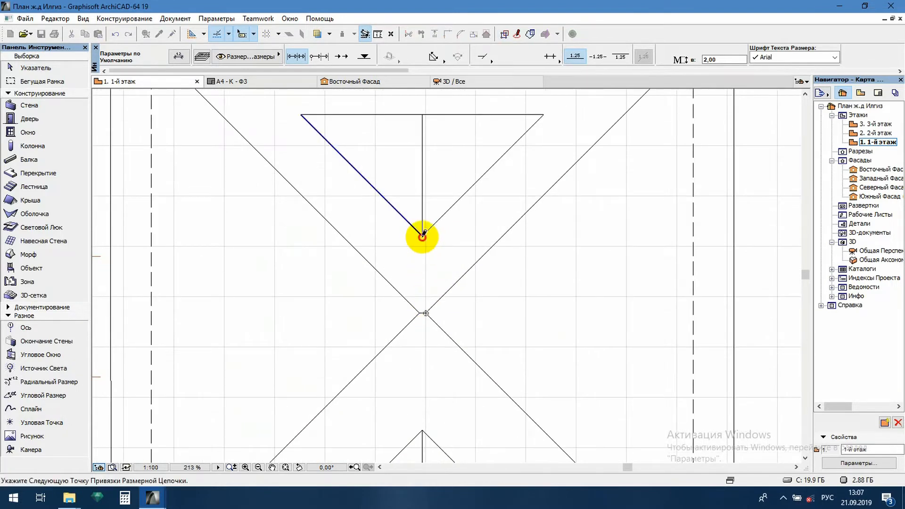
{"action": "left_click", "coordinate": [422, 235]}
{"action": "left_click", "coordinate": [423, 114]}
{"action": "scroll", "coordinate": [423, 114], "scroll_direction": "down", "scroll_amount": 4}
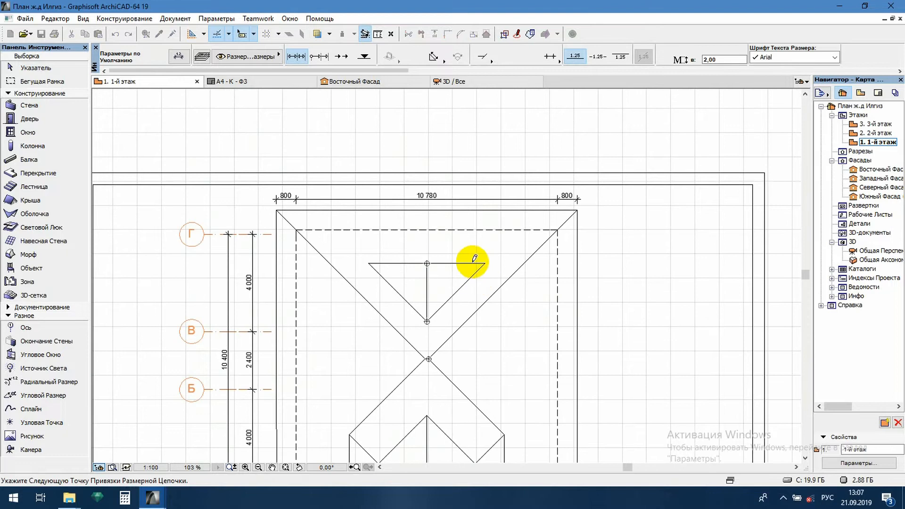
{"action": "left_click", "coordinate": [452, 210]}
{"action": "right_click", "coordinate": [472, 222]}
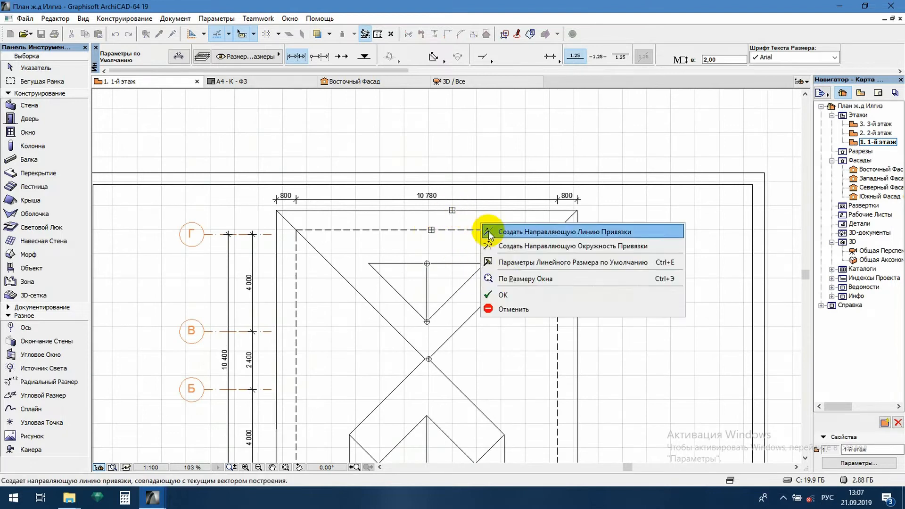
{"action": "left_click", "coordinate": [493, 297]}
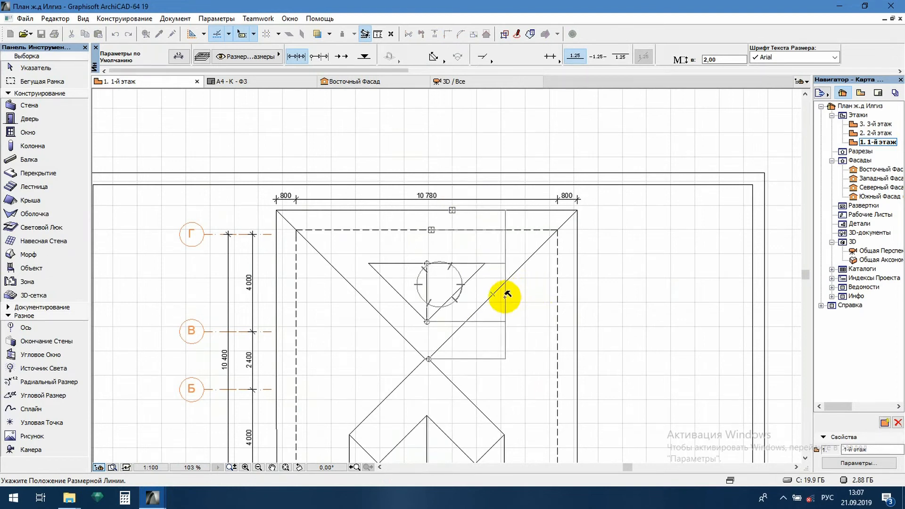
{"action": "left_click", "coordinate": [506, 295]}
{"action": "key", "text": "Escape"}
- Replace the text of the dimension between the dashed wall line and the upper dormer with the custom text 1 380
{"action": "scroll", "coordinate": [519, 311], "scroll_direction": "up", "scroll_amount": 4}
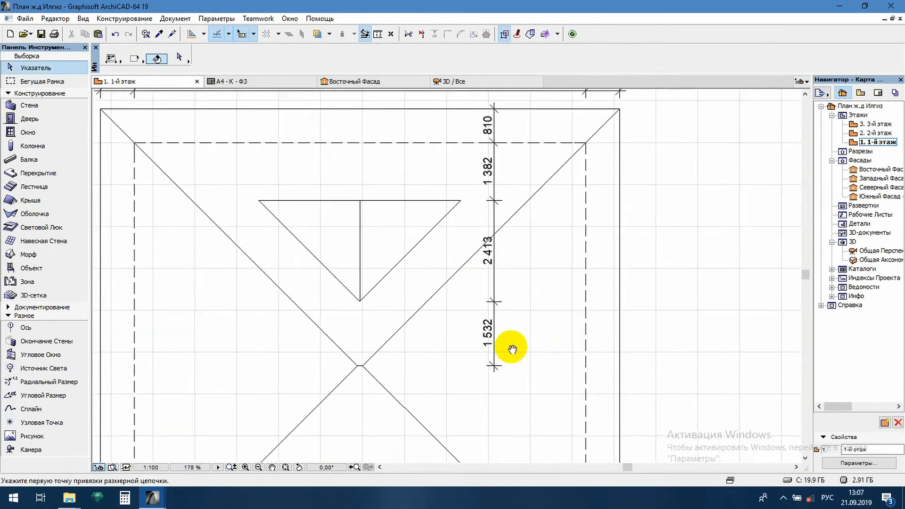
{"action": "scroll", "coordinate": [448, 283], "scroll_direction": "down", "scroll_amount": 4}
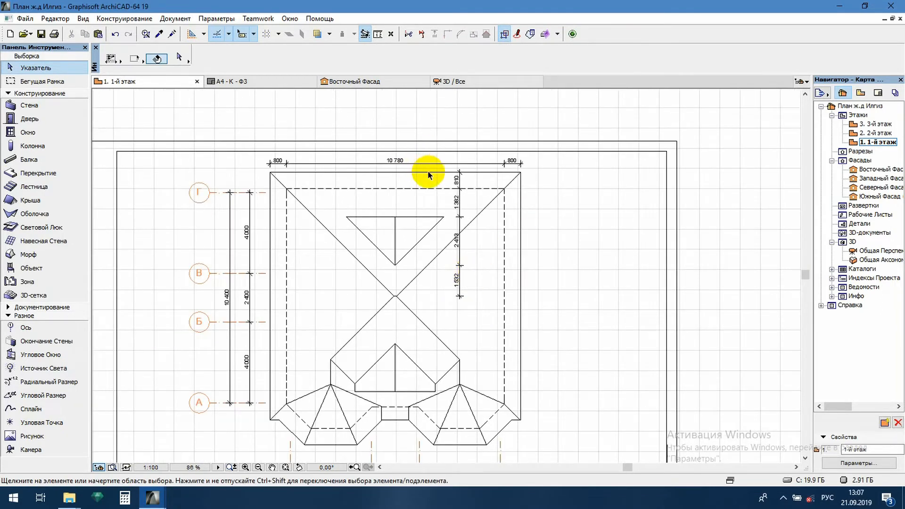
{"action": "scroll", "coordinate": [530, 232], "scroll_direction": "up", "scroll_amount": 8}
{"action": "left_click", "coordinate": [493, 218]}
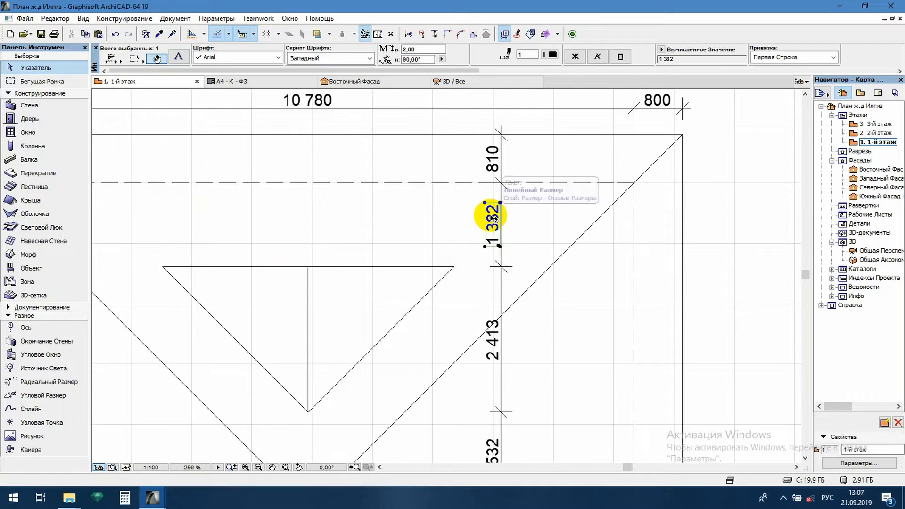
{"action": "scroll", "coordinate": [491, 224], "scroll_direction": "down", "scroll_amount": 1}
{"action": "right_click", "coordinate": [491, 219]}
{"action": "left_click", "coordinate": [531, 220]}
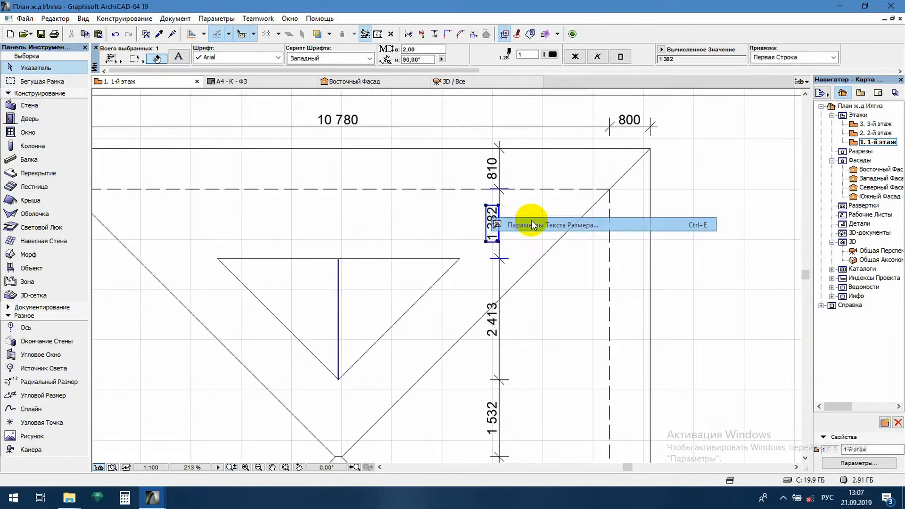
{"action": "left_click_drag", "start_coordinate": [501, 180], "coordinate": [330, 179]}
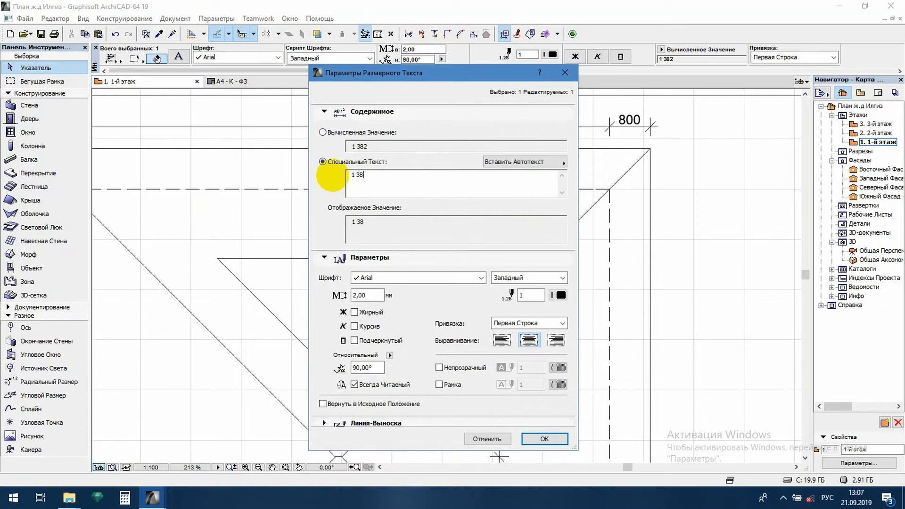
{"action": "left_click", "coordinate": [544, 439]}
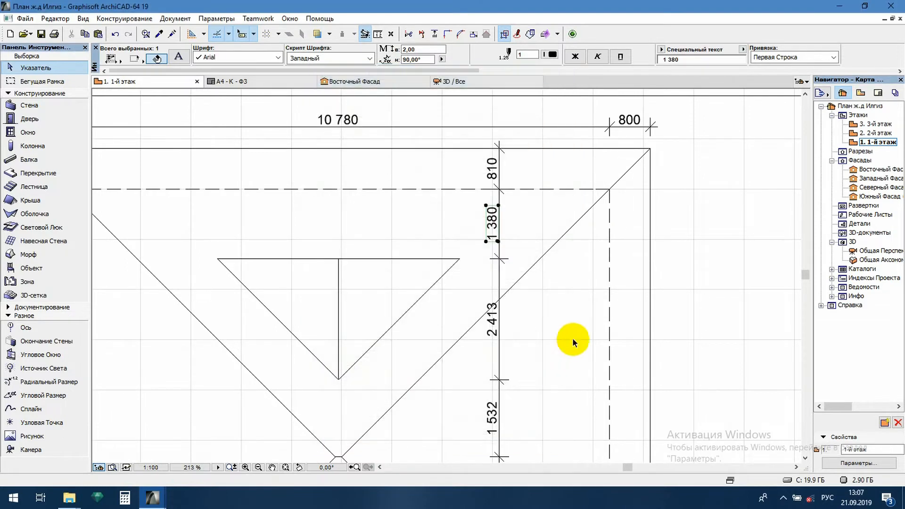
{"action": "left_click", "coordinate": [572, 290]}
- Replace the text of the upper dormer's length dimension with the custom text 2 410
{"action": "middle_click_drag", "start_coordinate": [572, 290], "coordinate": [556, 206]}
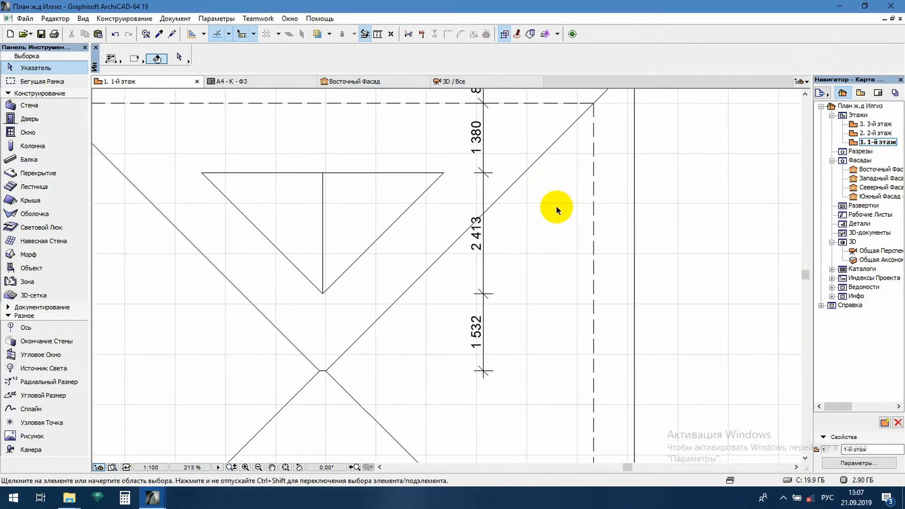
{"action": "left_click", "coordinate": [480, 249]}
{"action": "right_click", "coordinate": [481, 248]}
{"action": "left_click", "coordinate": [509, 253]}
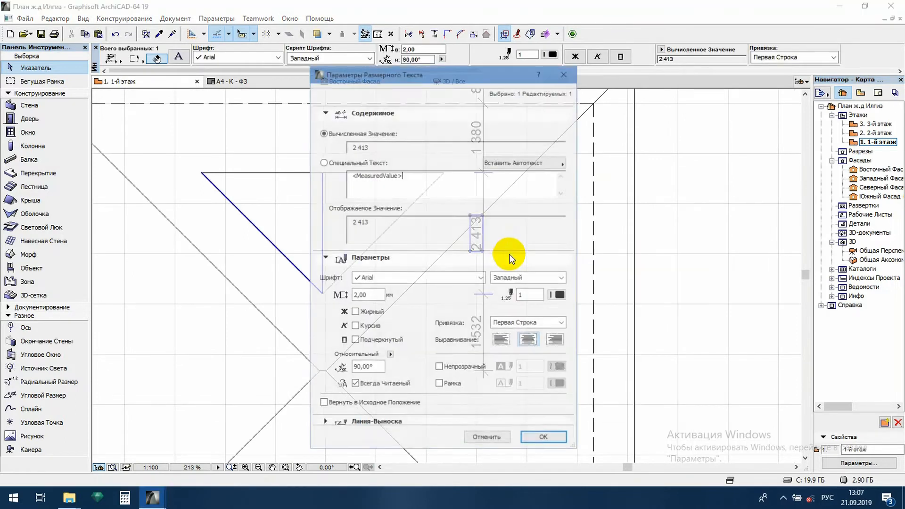
{"action": "left_click_drag", "start_coordinate": [414, 178], "coordinate": [341, 176]}
{"action": "type", "text": "2 4"}
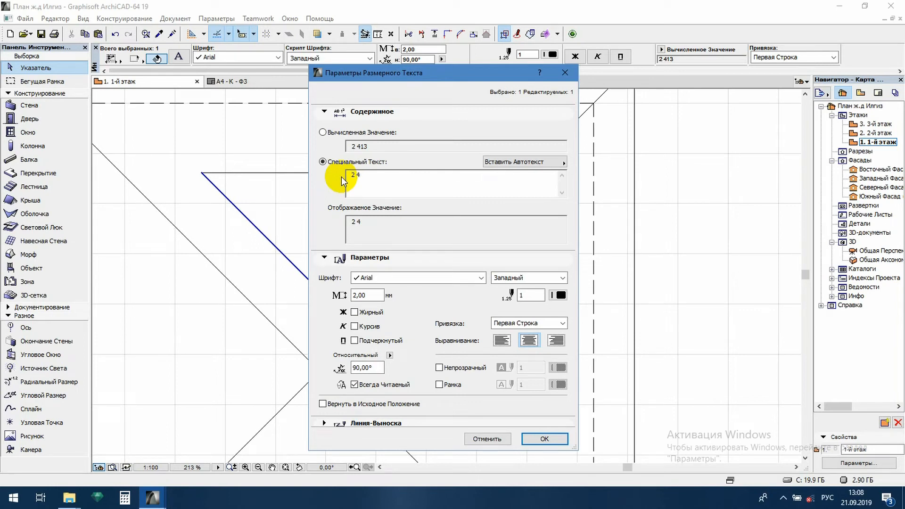
{"action": "type", "text": "10"}
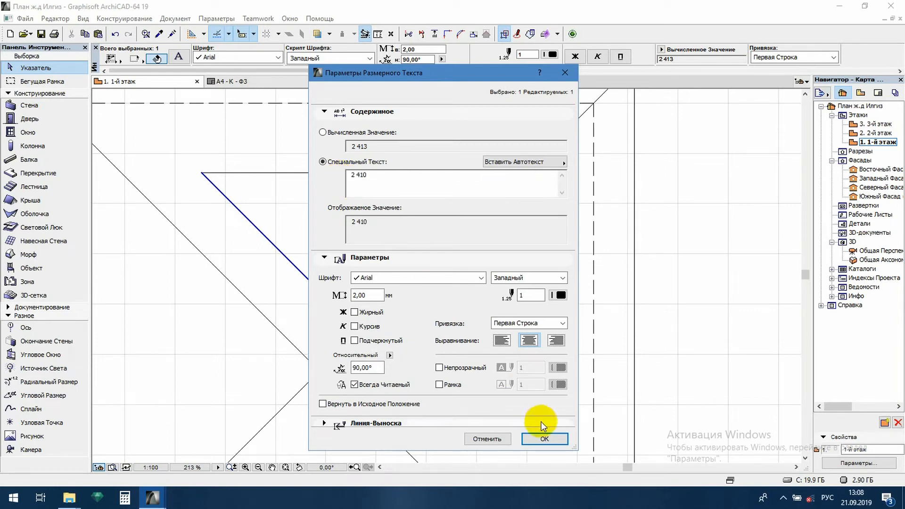
{"action": "left_click", "coordinate": [547, 439]}
{"action": "left_click", "coordinate": [523, 341]}
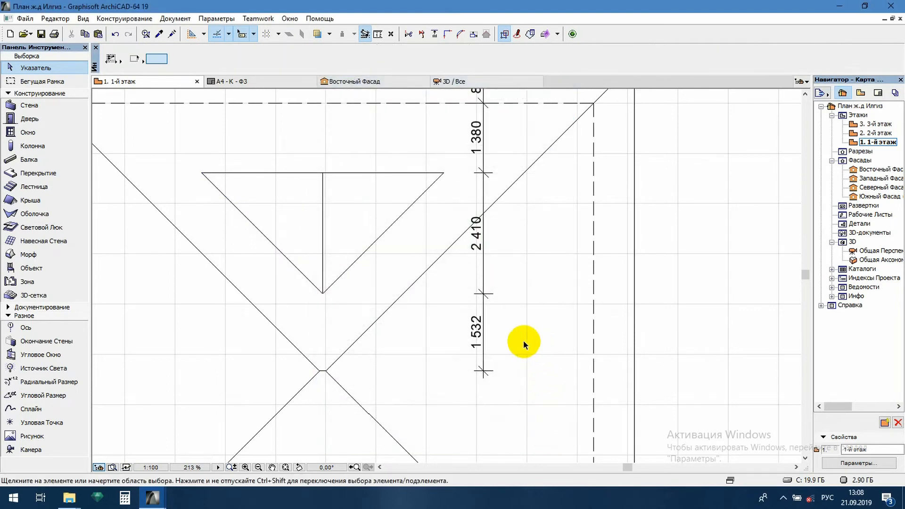
- Replace the text of the dimension between the upper dormer's tip and the central ridge with the custom text 1 530
{"action": "left_click", "coordinate": [474, 331]}
{"action": "right_click", "coordinate": [474, 332]}
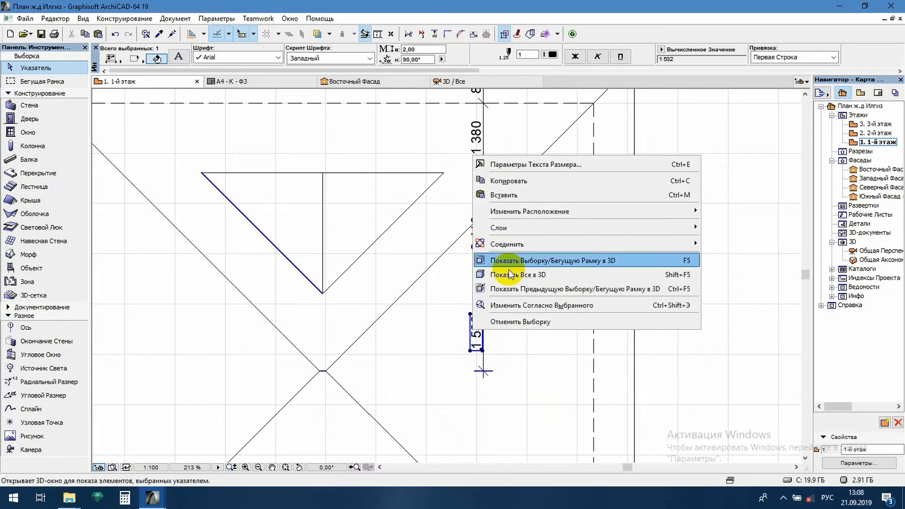
{"action": "left_click", "coordinate": [566, 164]}
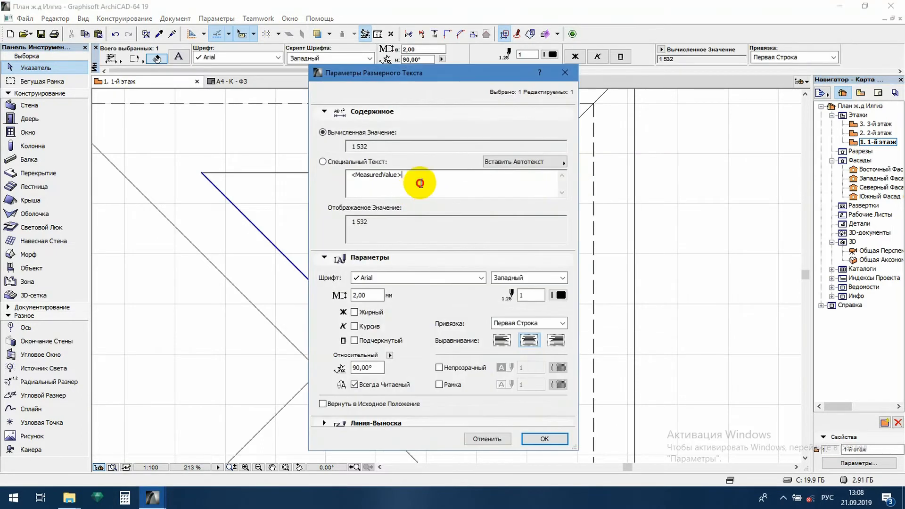
{"action": "left_click_drag", "start_coordinate": [420, 183], "coordinate": [325, 184]}
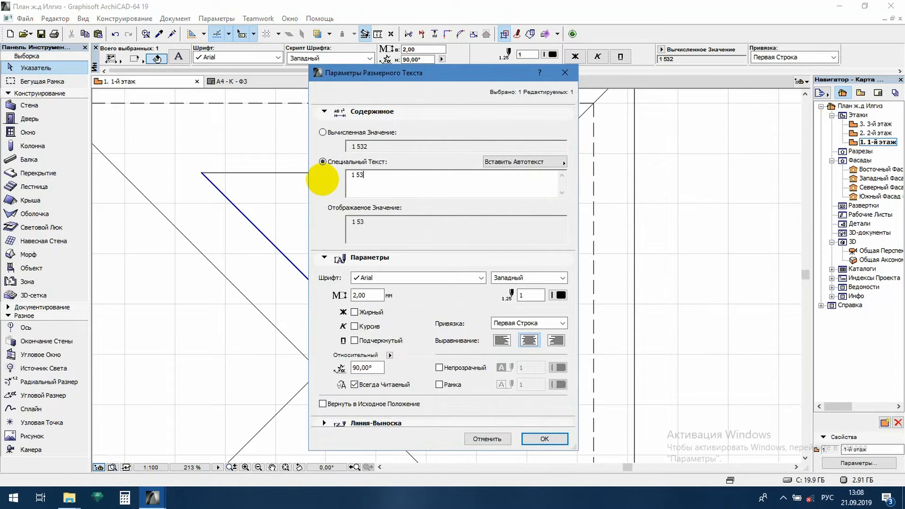
{"action": "left_click", "coordinate": [544, 439]}
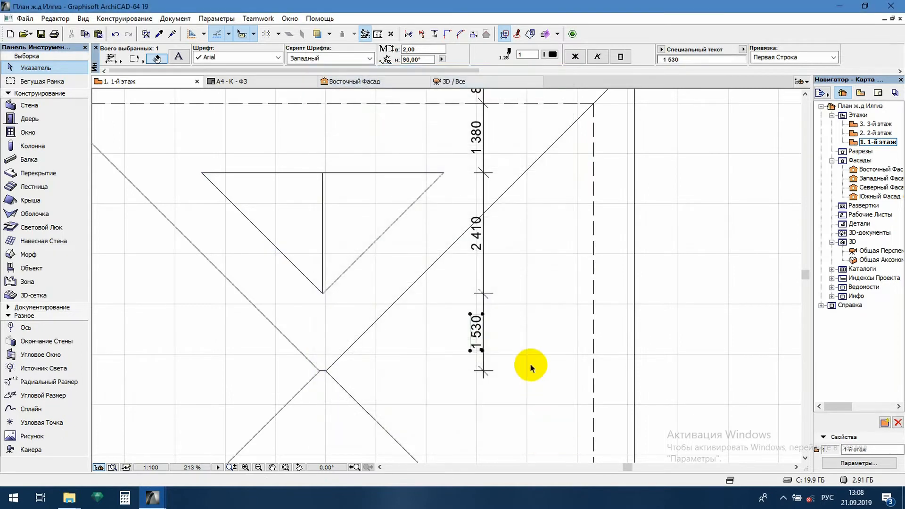
- Extend the vertical dimension chain below the central ridge to the lower dormer's tip and base line
{"action": "scroll", "coordinate": [517, 295], "scroll_direction": "down", "scroll_amount": 5}
{"action": "scroll", "coordinate": [491, 285], "scroll_direction": "up", "scroll_amount": 4}
{"action": "scroll", "coordinate": [496, 278], "scroll_direction": "up", "scroll_amount": 1}
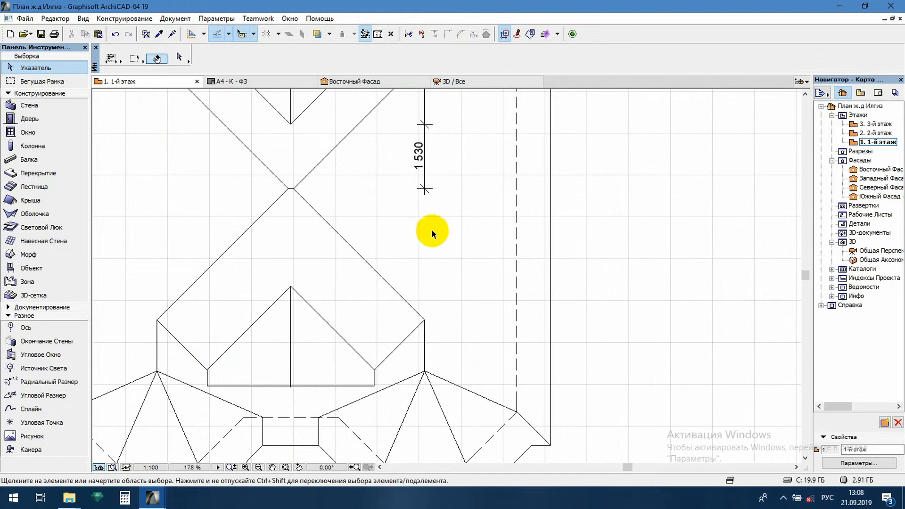
{"action": "scroll", "coordinate": [338, 235], "scroll_direction": "up", "scroll_amount": 3}
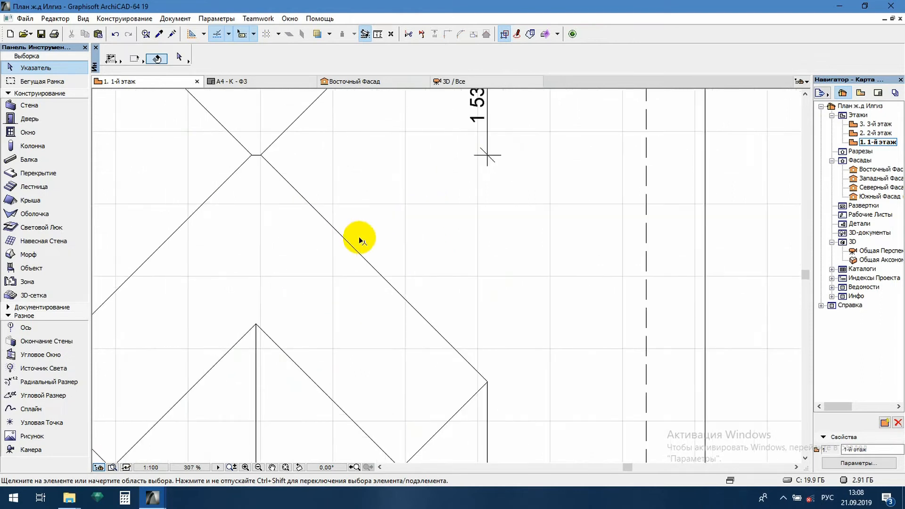
{"action": "left_click", "coordinate": [488, 140]}
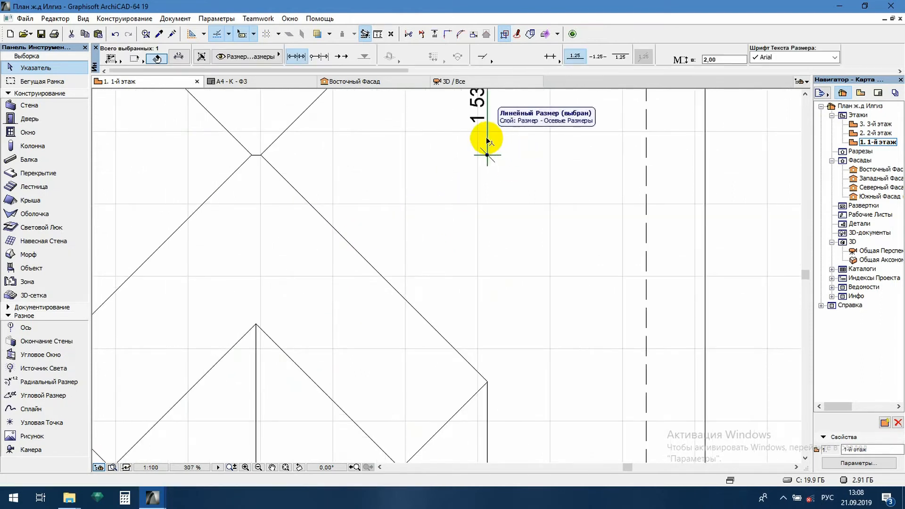
{"action": "left_click", "coordinate": [488, 141]}
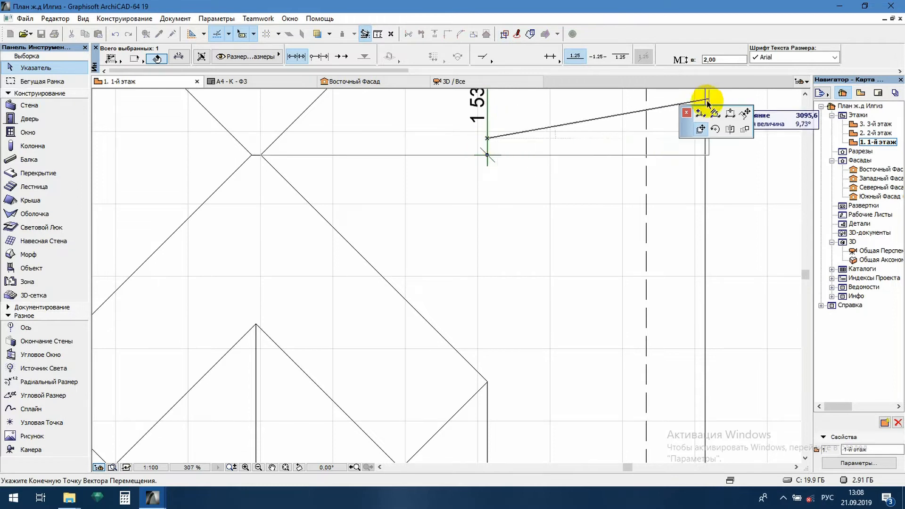
{"action": "left_click", "coordinate": [701, 115]}
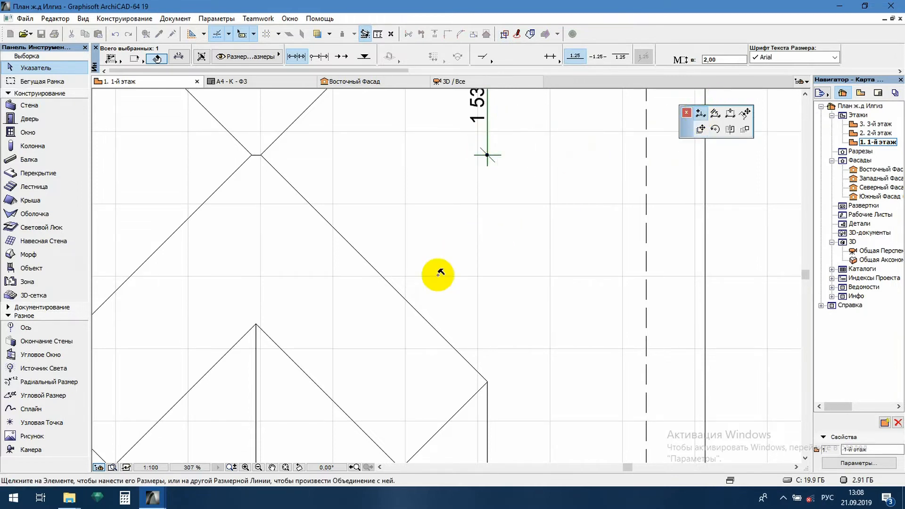
{"action": "left_click", "coordinate": [255, 323]}
{"action": "scroll", "coordinate": [491, 257], "scroll_direction": "down", "scroll_amount": 3}
{"action": "left_click", "coordinate": [505, 216]}
{"action": "left_click", "coordinate": [443, 353]}
- Replace the text of the lower dormer's length dimension with the custom text 2 380
{"action": "left_click", "coordinate": [497, 301]}
{"action": "right_click", "coordinate": [497, 304]}
{"action": "left_click", "coordinate": [548, 312]}
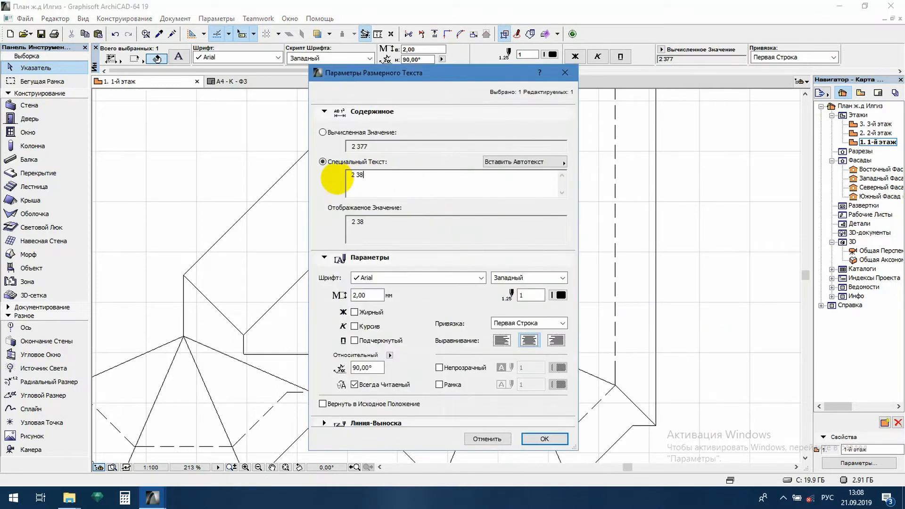
{"action": "left_click", "coordinate": [546, 439]}
- Draw a slope arrow on the roof's western slope as a solid polyline, with a horizontal shaft and a half arrowhead facing the outer eave
{"action": "scroll", "coordinate": [573, 246], "scroll_direction": "down", "scroll_amount": 4}
{"action": "scroll", "coordinate": [550, 250], "scroll_direction": "down", "scroll_amount": 1}
{"action": "scroll", "coordinate": [565, 204], "scroll_direction": "down", "scroll_amount": 1}
{"action": "scroll", "coordinate": [500, 264], "scroll_direction": "down", "scroll_amount": 1}
{"action": "scroll", "coordinate": [499, 265], "scroll_direction": "up", "scroll_amount": 2}
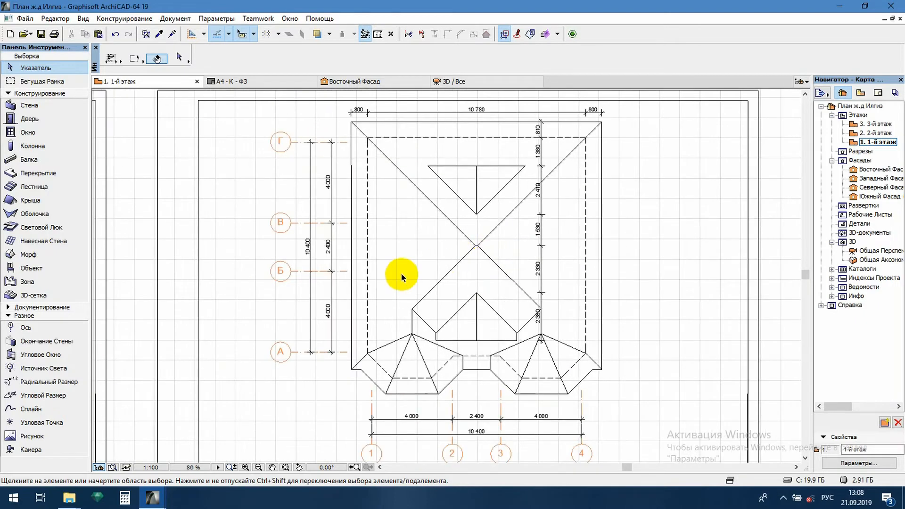
{"action": "key", "text": "l"}
{"action": "scroll", "coordinate": [401, 238], "scroll_direction": "up", "scroll_amount": 2}
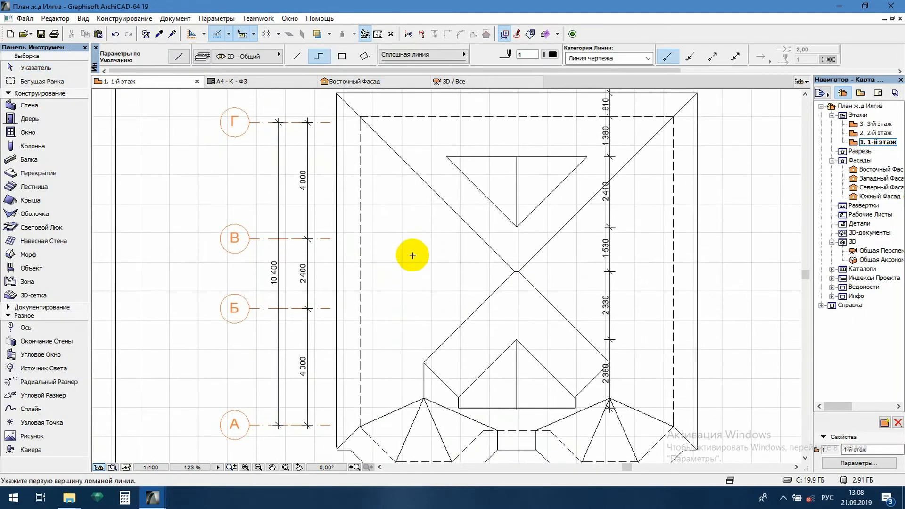
{"action": "left_click", "coordinate": [450, 262]}
{"action": "scroll", "coordinate": [405, 261], "scroll_direction": "up", "scroll_amount": 5}
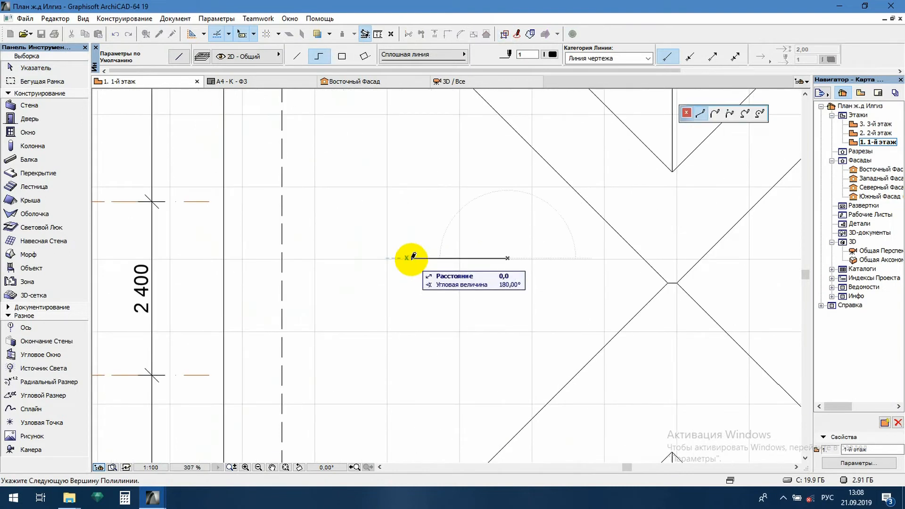
{"action": "double_click", "coordinate": [434, 249]}
{"action": "key", "text": "Escape"}
{"action": "scroll", "coordinate": [479, 243], "scroll_direction": "down", "scroll_amount": 7}
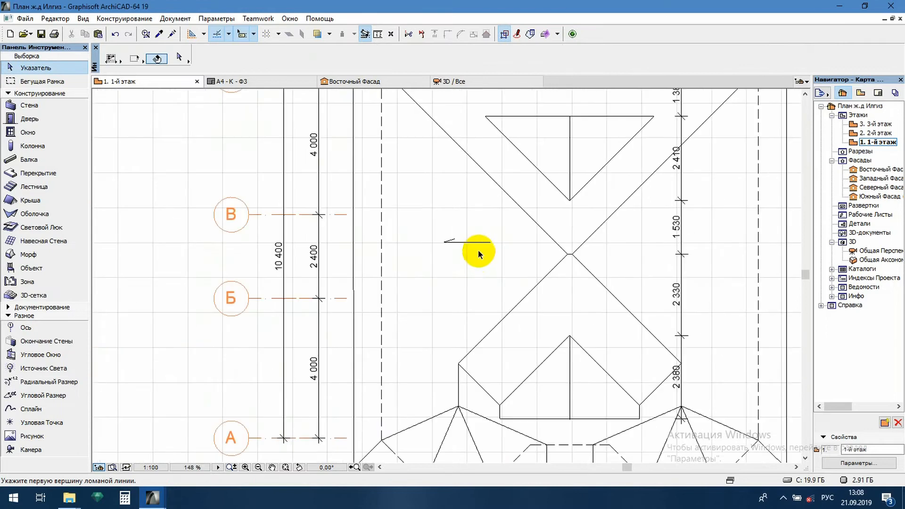
- Copy the title block's Разраб. text to just above the slope arrow on the western slope
{"action": "scroll", "coordinate": [454, 260], "scroll_direction": "up", "scroll_amount": 3}
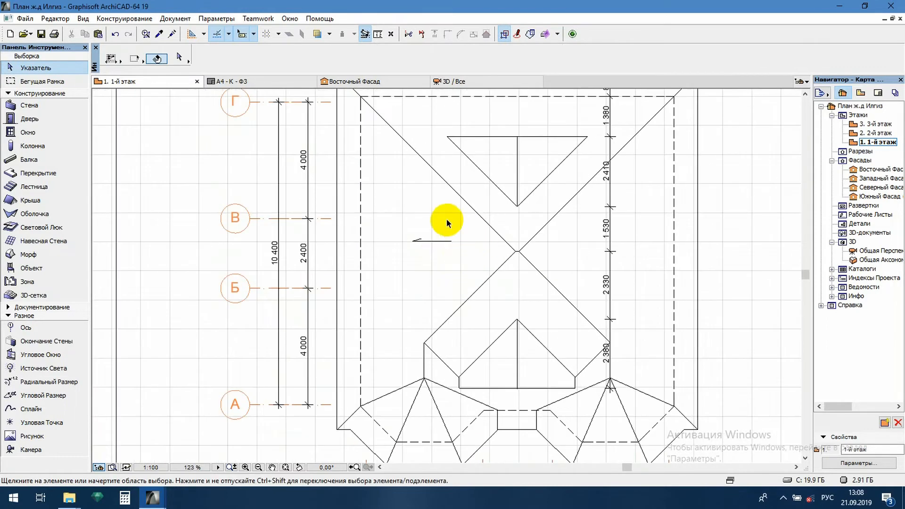
{"action": "scroll", "coordinate": [407, 247], "scroll_direction": "down", "scroll_amount": 3}
{"action": "scroll", "coordinate": [446, 318], "scroll_direction": "up", "scroll_amount": 1}
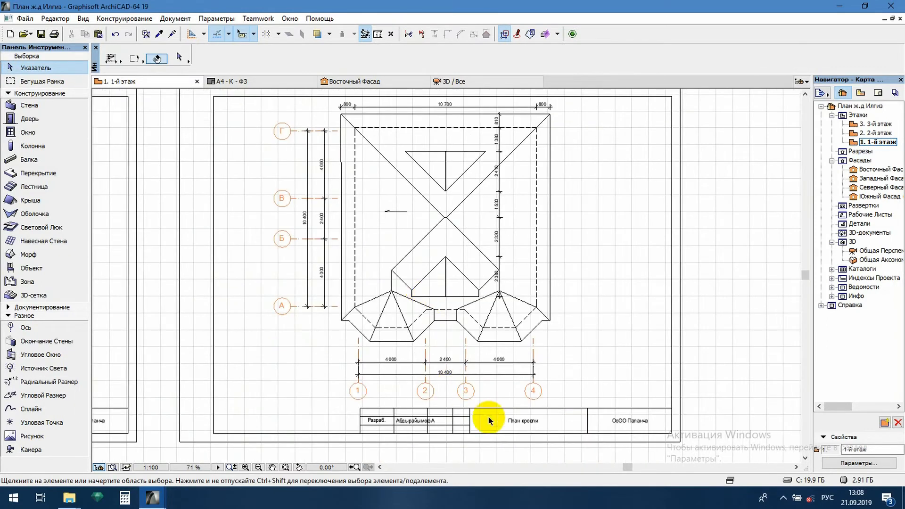
{"action": "left_click", "coordinate": [377, 422]}
{"action": "left_click", "coordinate": [380, 421]}
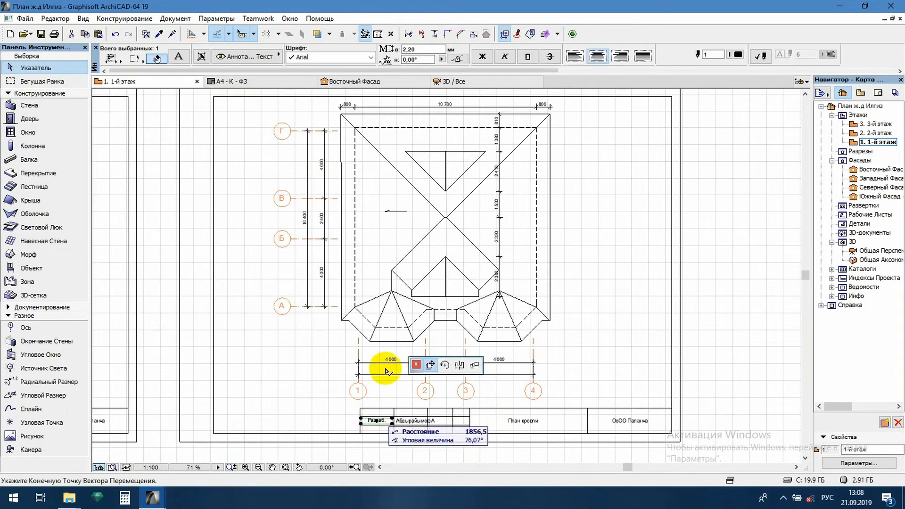
{"action": "scroll", "coordinate": [398, 196], "scroll_direction": "up", "scroll_amount": 8}
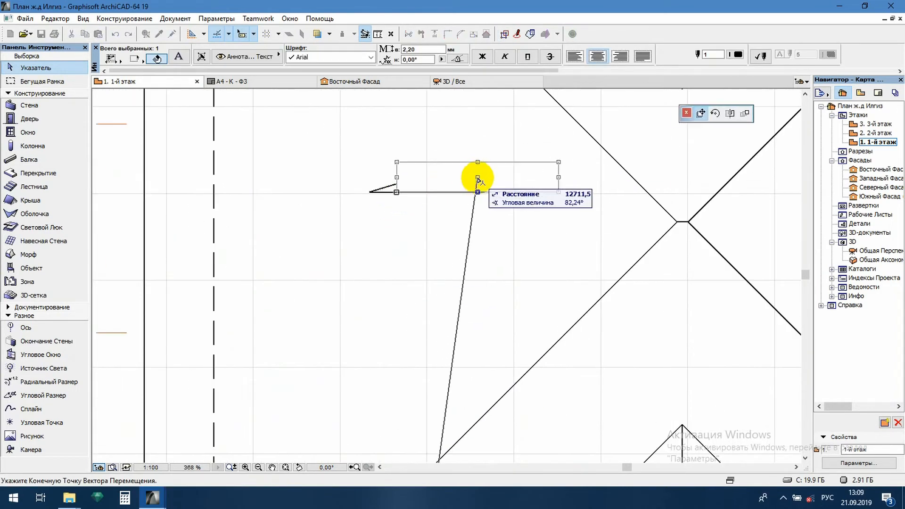
{"action": "left_click", "coordinate": [478, 178]}
- Change the copied text to I=35 followed by a superscript 0, and narrow its text box to the arrow shaft's end
{"action": "double_click", "coordinate": [517, 178]}
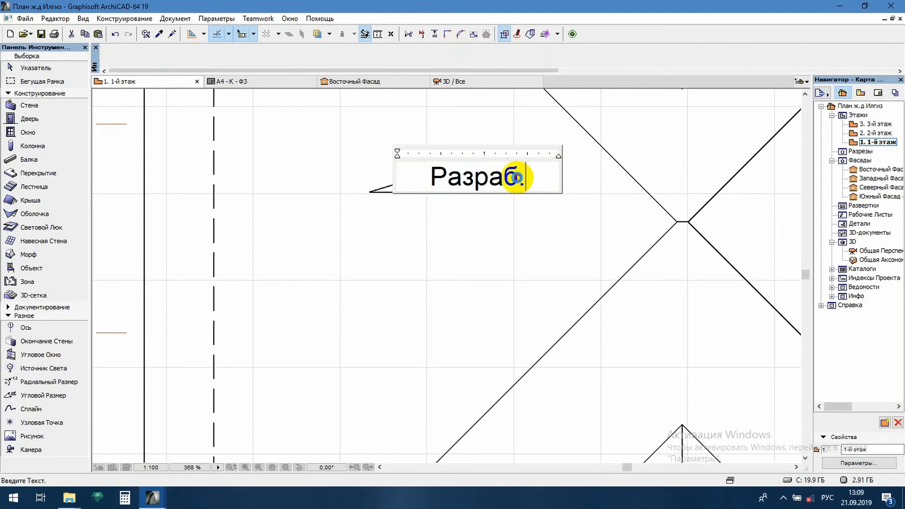
{"action": "left_click_drag", "start_coordinate": [517, 177], "coordinate": [409, 182]}
{"action": "key", "text": "Delete"}
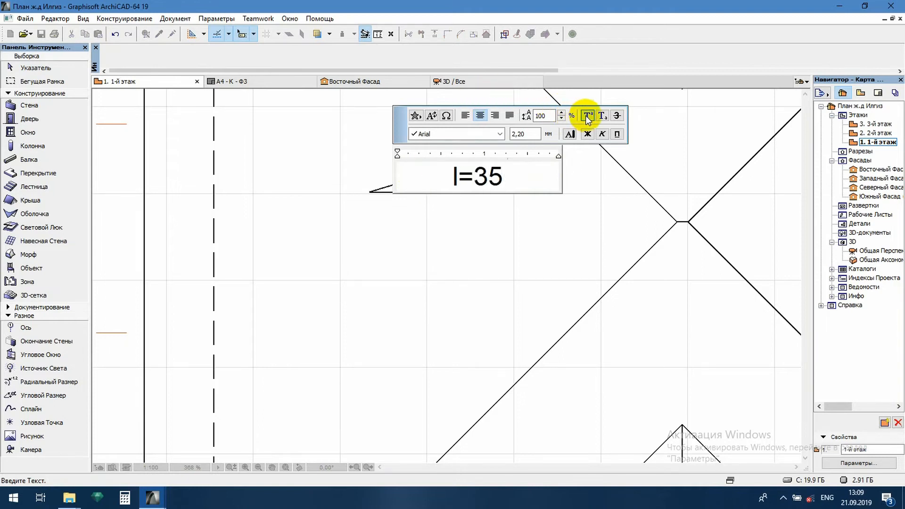
{"action": "left_click", "coordinate": [481, 252]}
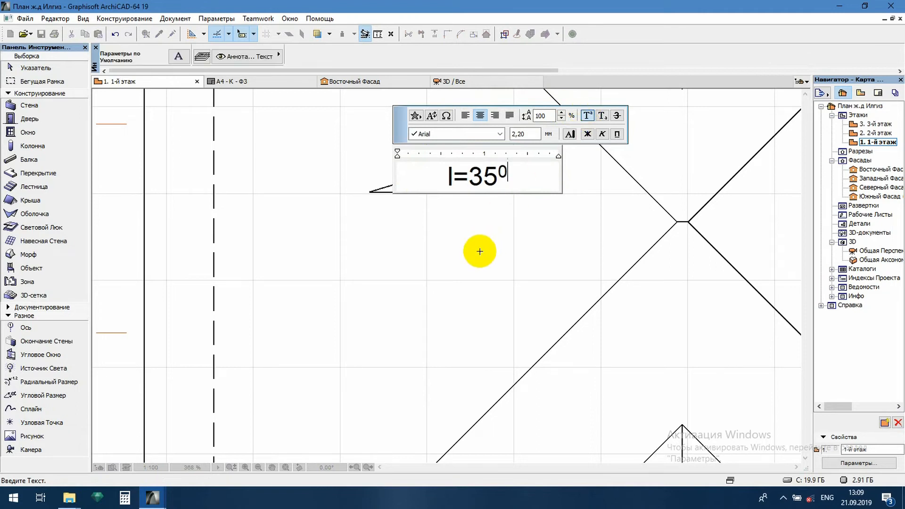
{"action": "left_click", "coordinate": [542, 187]}
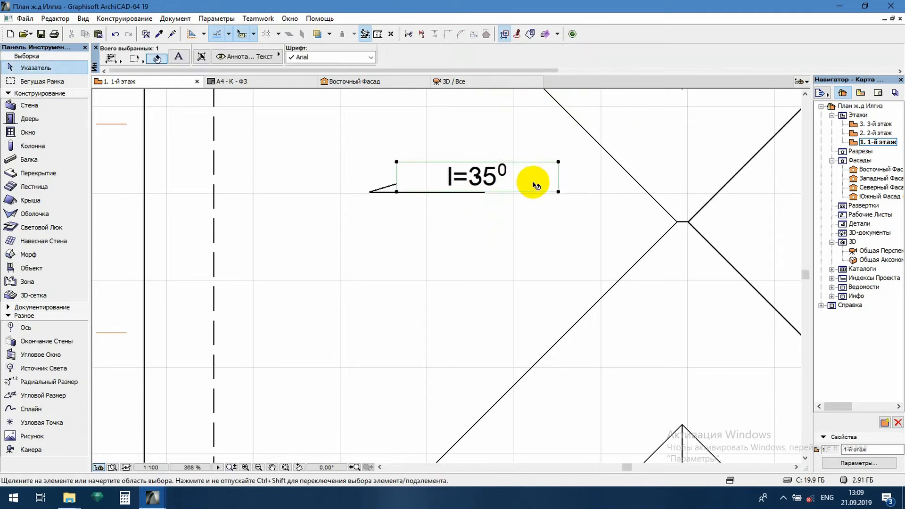
{"action": "left_click", "coordinate": [558, 192]}
{"action": "left_click", "coordinate": [486, 192]}
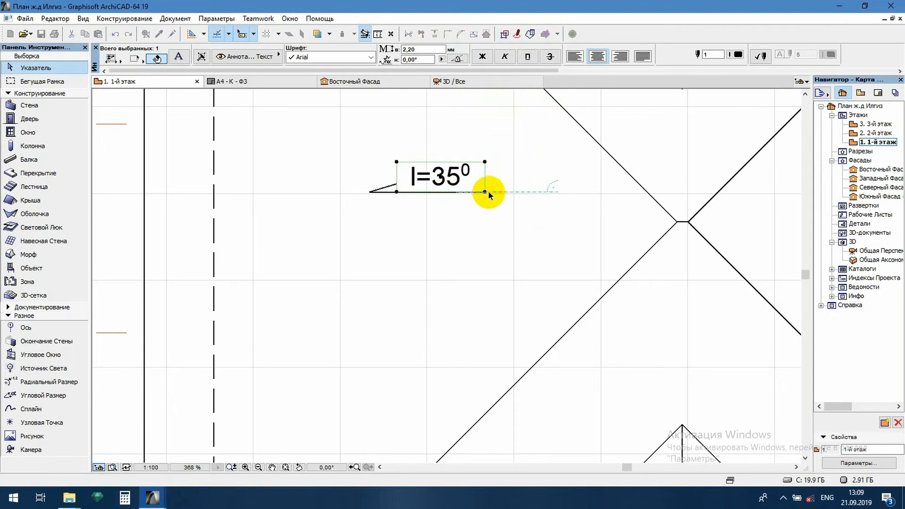
- Mirror a copy of the labelled slope arrow about the roof's central vertical axis and shift it within the eastern slope towards the ridge
{"action": "left_click_drag", "start_coordinate": [495, 160], "coordinate": [317, 208]}
{"action": "scroll", "coordinate": [318, 208], "scroll_direction": "down", "scroll_amount": 3}
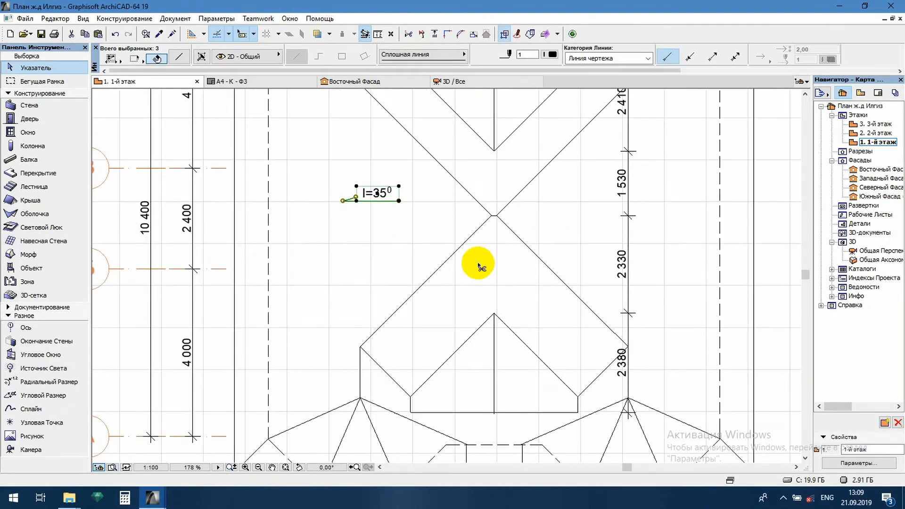
{"action": "key", "text": "ctrl+m"}
{"action": "left_click", "coordinate": [494, 316]}
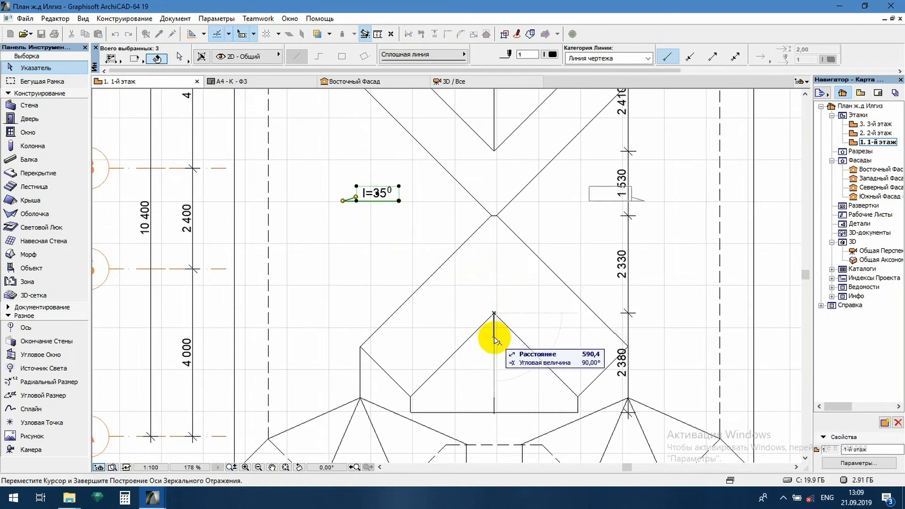
{"action": "left_click", "coordinate": [493, 334]}
{"action": "left_click", "coordinate": [610, 193]}
{"action": "left_click", "coordinate": [576, 208]}
- Place copies of the eastern labelled slope arrow on the eastern halves of the lower and upper dormers
{"action": "left_click", "coordinate": [576, 207]}
{"action": "key", "text": "ctrl"}
{"action": "key", "text": "ctrl+alt"}
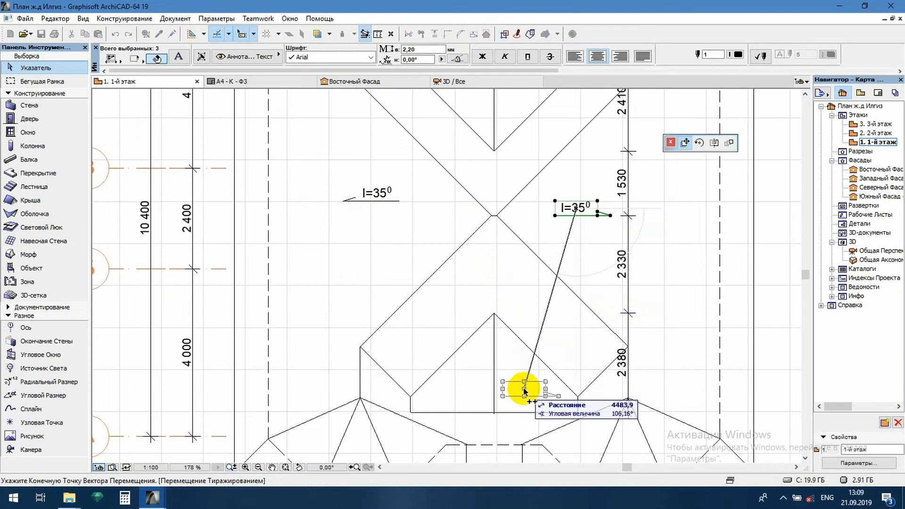
{"action": "left_click", "coordinate": [524, 388]}
{"action": "middle_click_drag", "start_coordinate": [518, 276], "coordinate": [392, 232]}
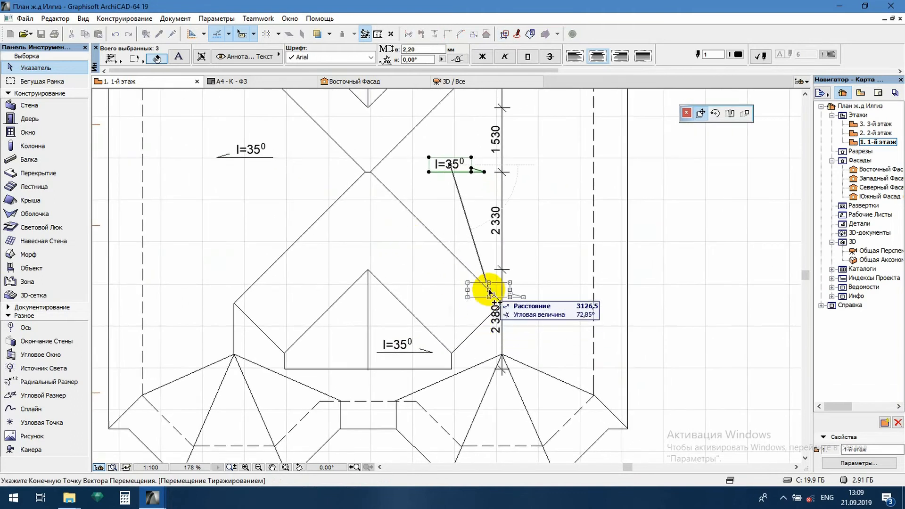
{"action": "middle_click_drag", "start_coordinate": [482, 169], "coordinate": [525, 263]}
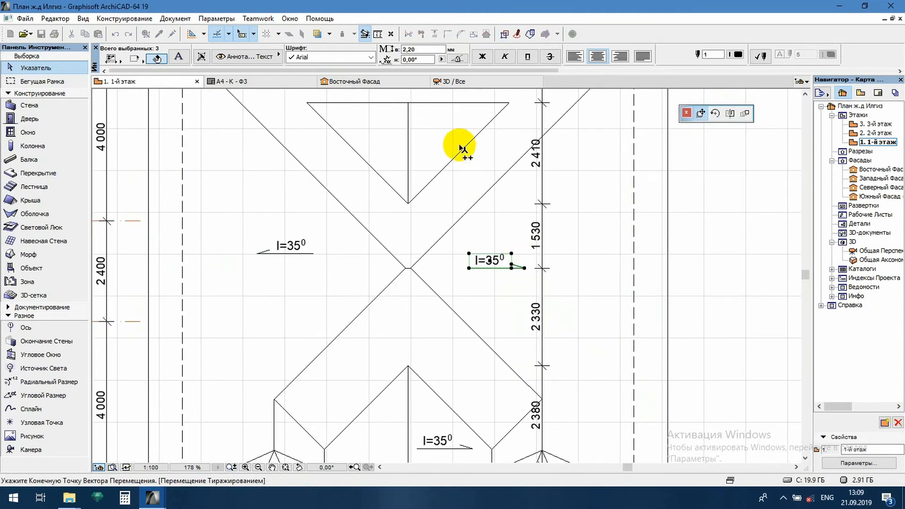
{"action": "left_click", "coordinate": [441, 123]}
{"action": "scroll", "coordinate": [468, 152], "scroll_direction": "down", "scroll_amount": 3}
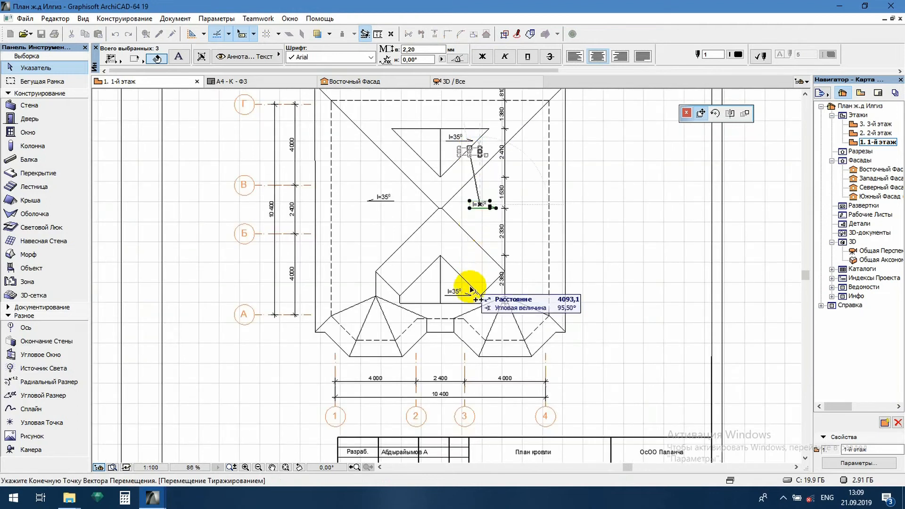
{"action": "key", "text": "Escape"}
- Mirror the two dormer slope arrows with their labels about the central vertical axis onto the dormers' western halves
{"action": "scroll", "coordinate": [434, 159], "scroll_direction": "up", "scroll_amount": 4}
{"action": "scroll", "coordinate": [471, 235], "scroll_direction": "down", "scroll_amount": 2}
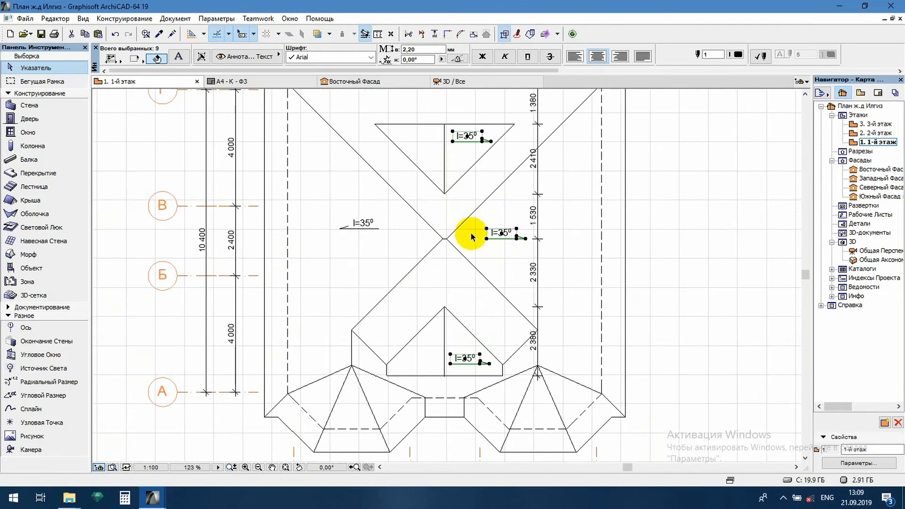
{"action": "left_click", "coordinate": [518, 237], "text": "shift"}
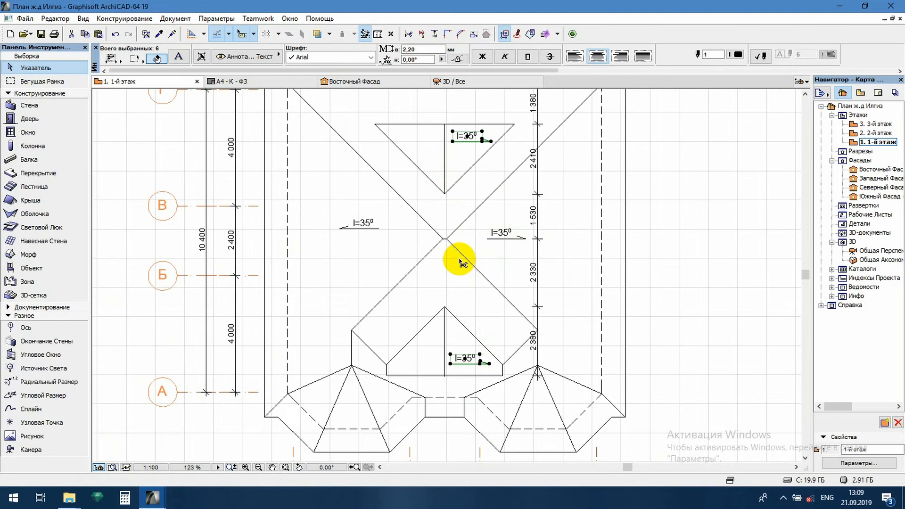
{"action": "key", "text": "ctrl+m"}
{"action": "left_click", "coordinate": [444, 194]}
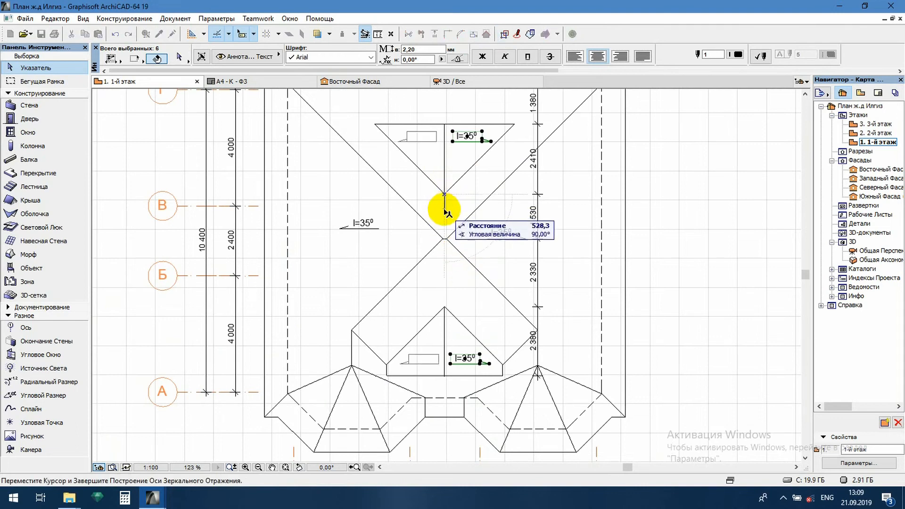
{"action": "left_click", "coordinate": [444, 212]}
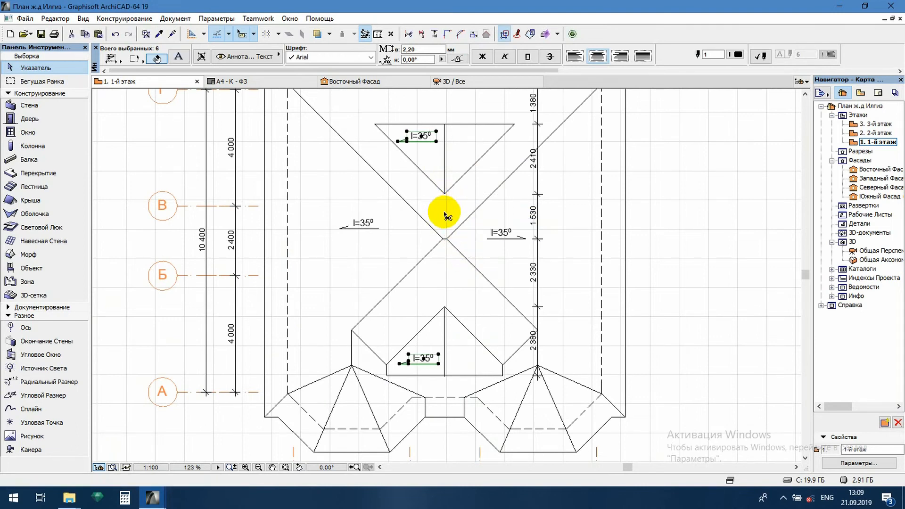
- Mirror copies of both western dormer slope arrows about the central vertical axis back onto the eastern halves
{"action": "key", "text": "ctrl+shift+m"}
{"action": "left_click", "coordinate": [444, 195]}
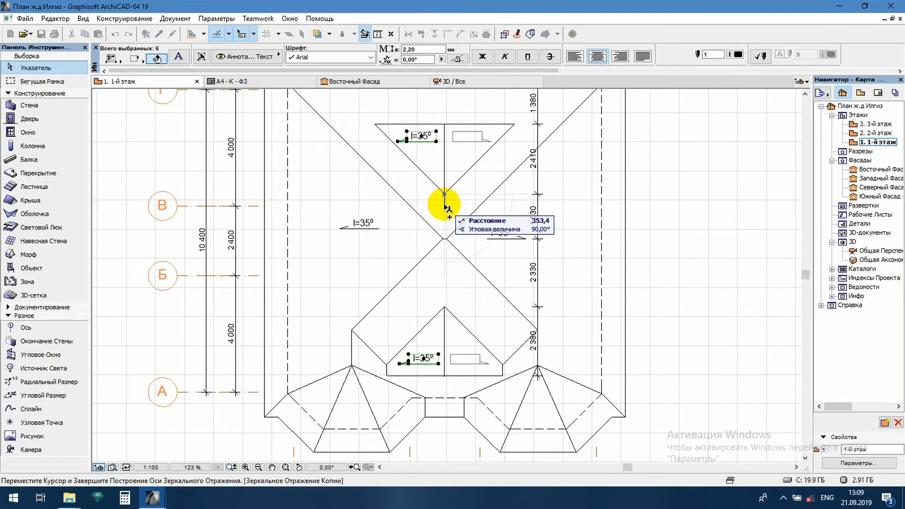
{"action": "left_click", "coordinate": [445, 208]}
{"action": "left_click", "coordinate": [522, 202]}
{"action": "scroll", "coordinate": [495, 297], "scroll_direction": "down", "scroll_amount": 2}
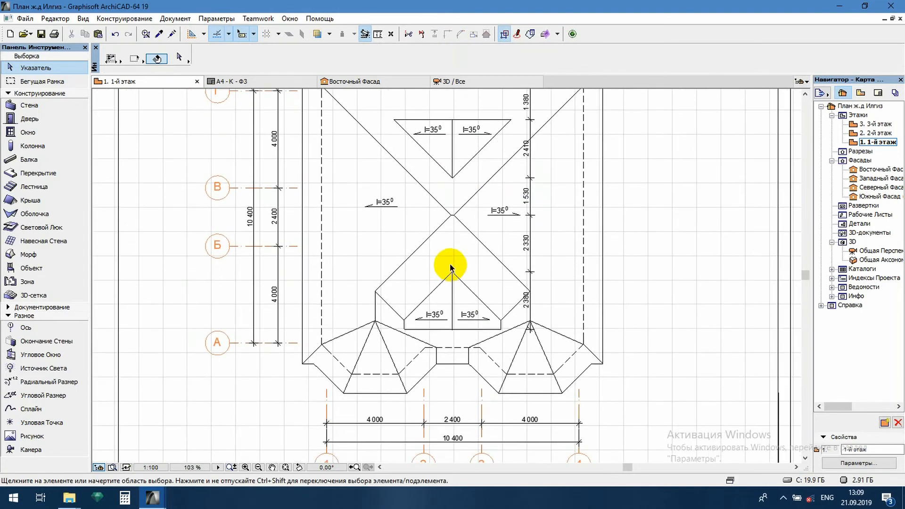
- Copy the western slope's labelled arrow onto the southern slope, west of the lower dormer
{"action": "scroll", "coordinate": [415, 338], "scroll_direction": "up", "scroll_amount": 2}
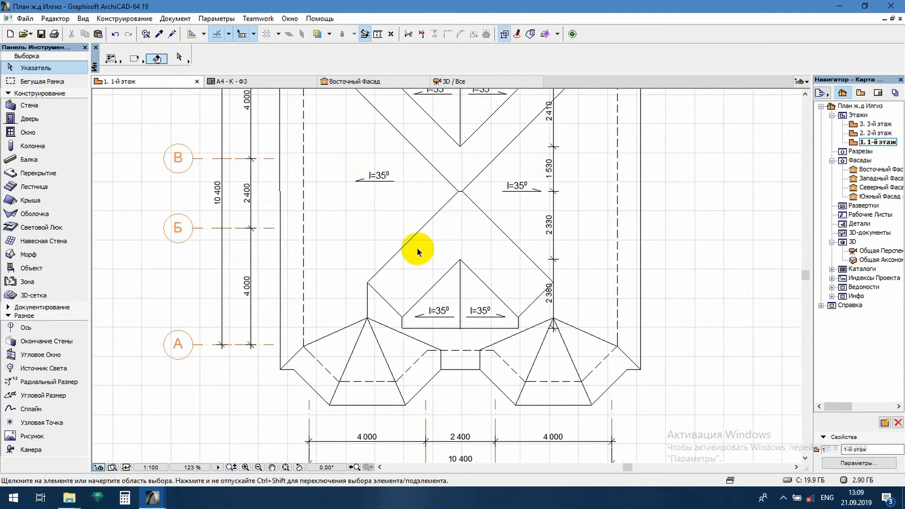
{"action": "scroll", "coordinate": [419, 251], "scroll_direction": "down", "scroll_amount": 4}
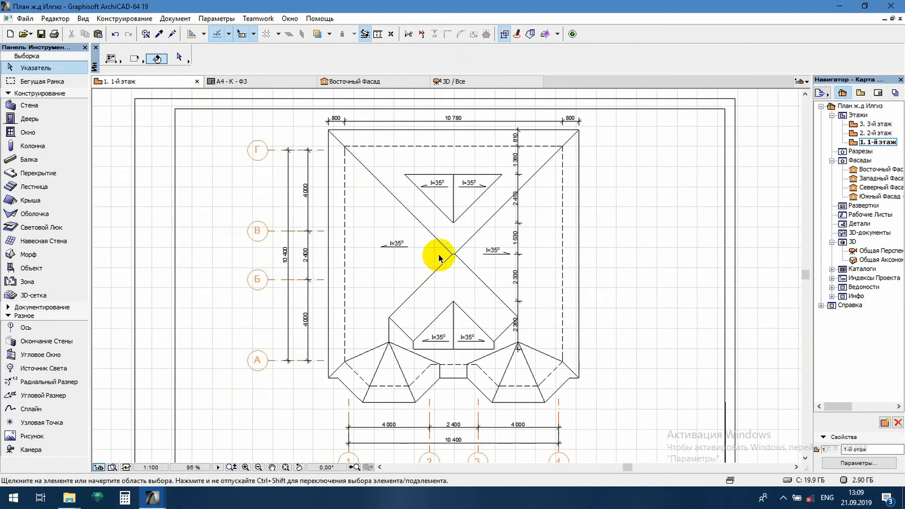
{"action": "scroll", "coordinate": [382, 234], "scroll_direction": "up", "scroll_amount": 4}
{"action": "left_click_drag", "start_coordinate": [363, 231], "coordinate": [449, 277]}
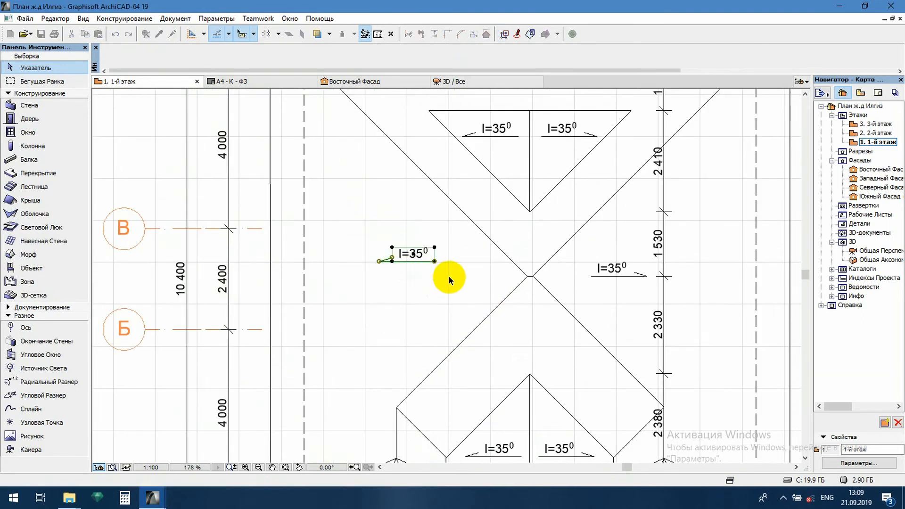
{"action": "left_click", "coordinate": [414, 255]}
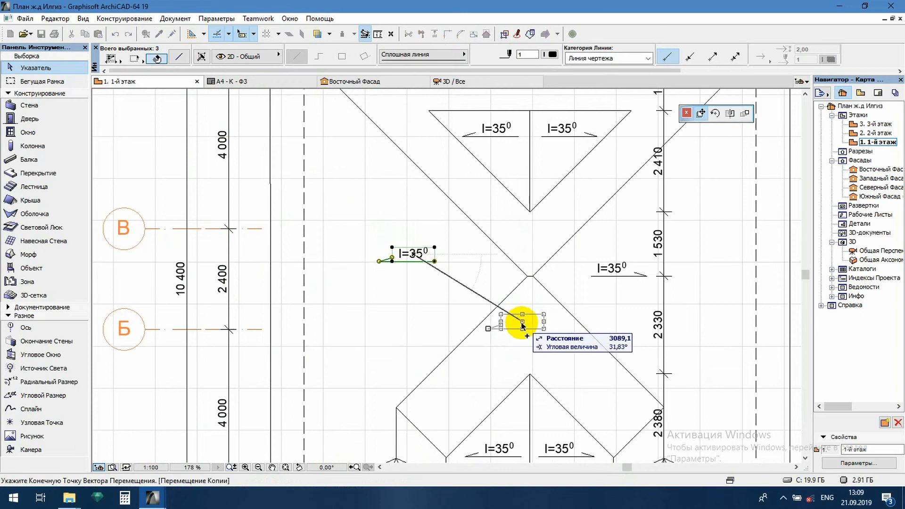
{"action": "left_click", "coordinate": [471, 384]}
- Rotate the copied slope arrow and its label 90° so the arrow points down towards the southern eave
{"action": "key", "text": "ctrl+e"}
{"action": "left_click", "coordinate": [469, 384]}
{"action": "left_click", "coordinate": [449, 392]}
{"action": "left_click", "coordinate": [473, 396]}
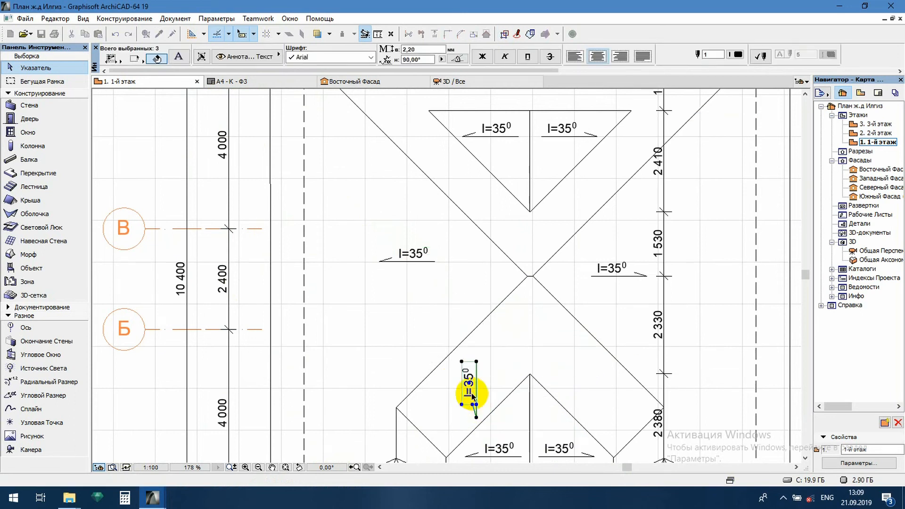
- Place copies of the vertical slope arrow east of the lower dormer and on both southern bay roofs
{"action": "left_click", "coordinate": [470, 384]}
{"action": "left_click", "coordinate": [595, 379]}
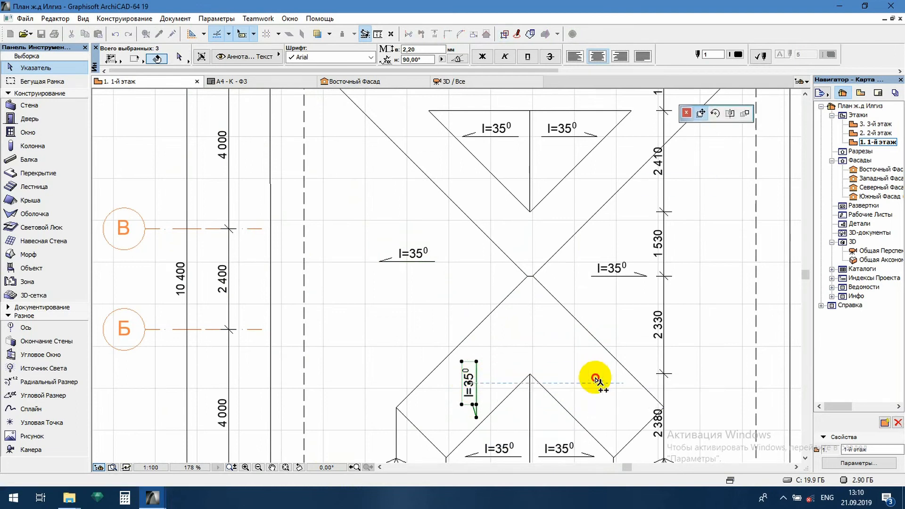
{"action": "scroll", "coordinate": [509, 336], "scroll_direction": "down", "scroll_amount": 3}
{"action": "scroll", "coordinate": [481, 341], "scroll_direction": "up", "scroll_amount": 4}
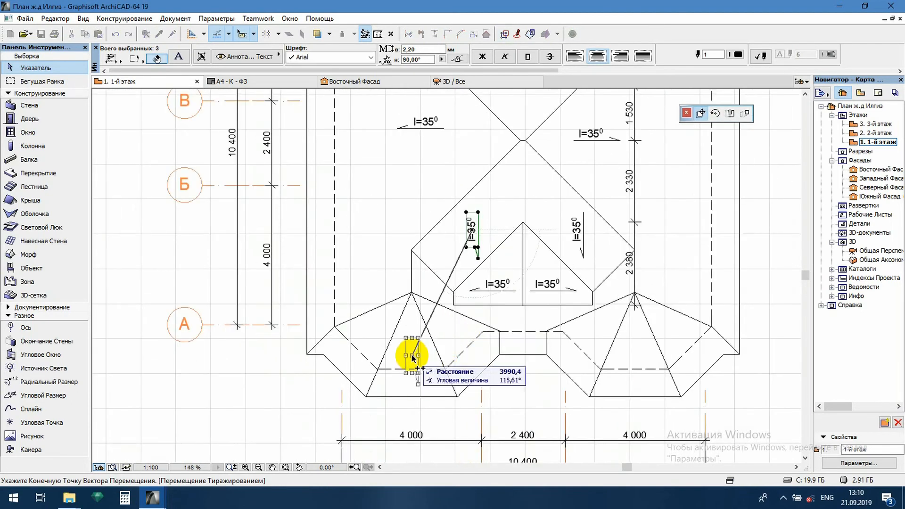
{"action": "scroll", "coordinate": [523, 389], "scroll_direction": "down", "scroll_amount": 8}
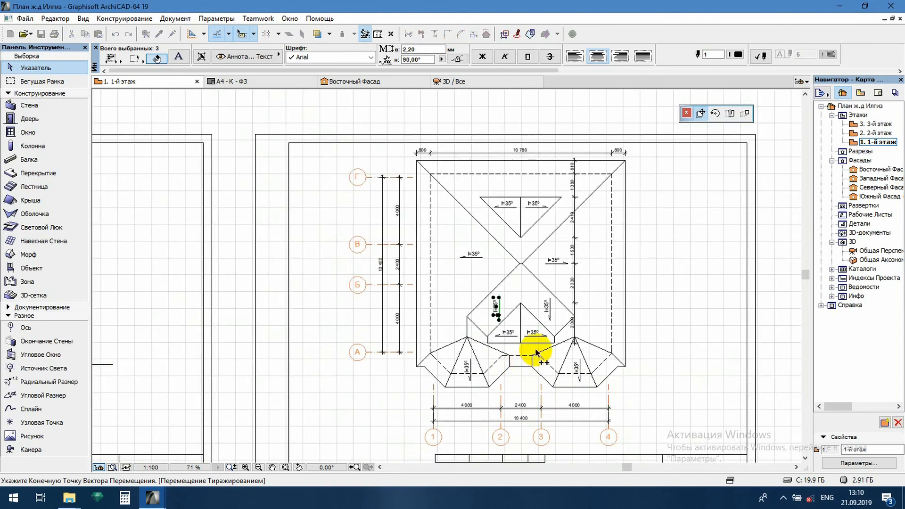
- Mirror copies of the four vertical slope arrows about the horizontal axis through the central ridge, and move them about 1058 mm down the plan
{"action": "left_click", "coordinate": [548, 309]}
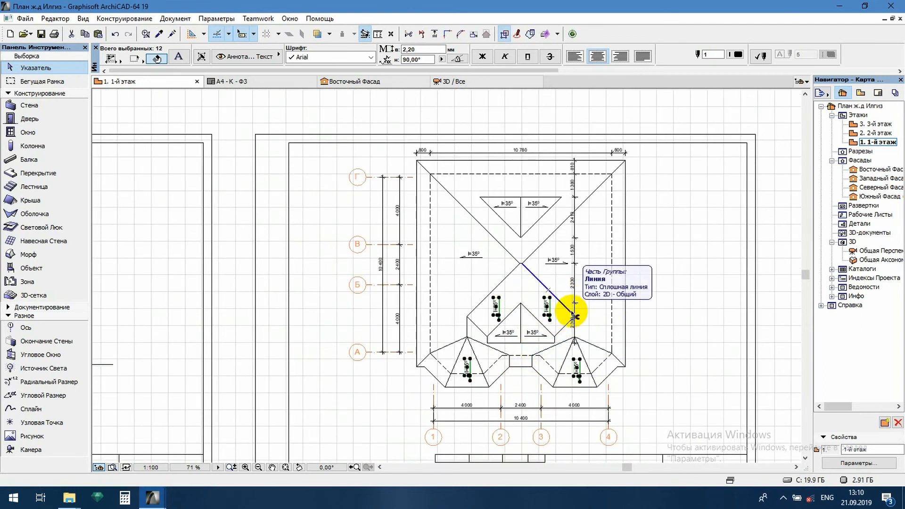
{"action": "key", "text": "ctrl+m"}
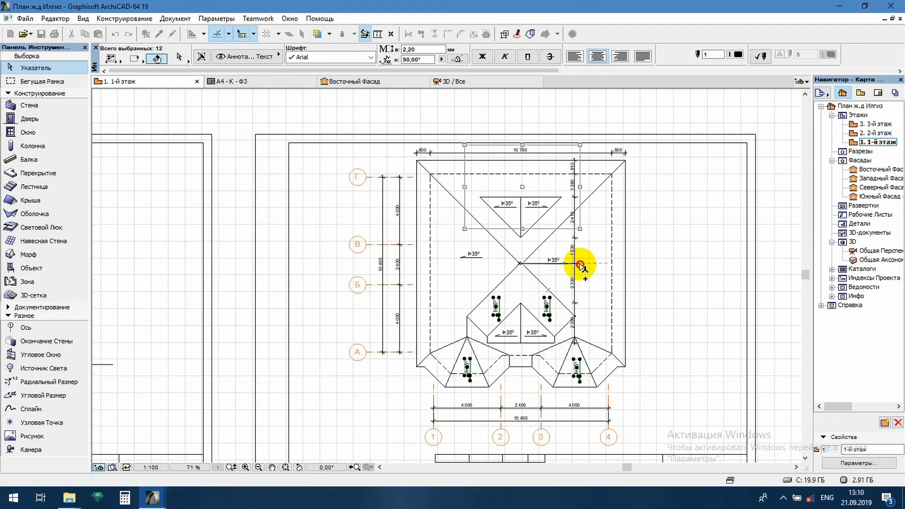
{"action": "left_click", "coordinate": [581, 263]}
{"action": "scroll", "coordinate": [548, 191], "scroll_direction": "up", "scroll_amount": 3}
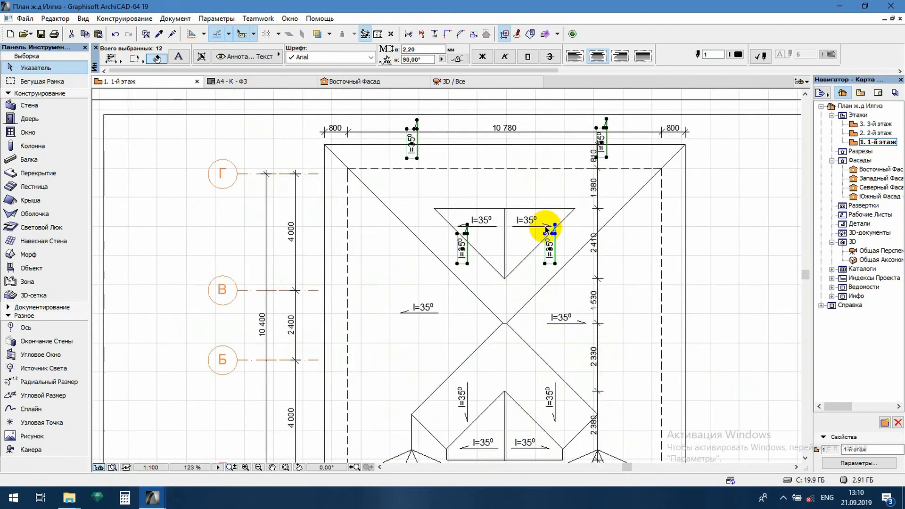
{"action": "left_click", "coordinate": [549, 250]}
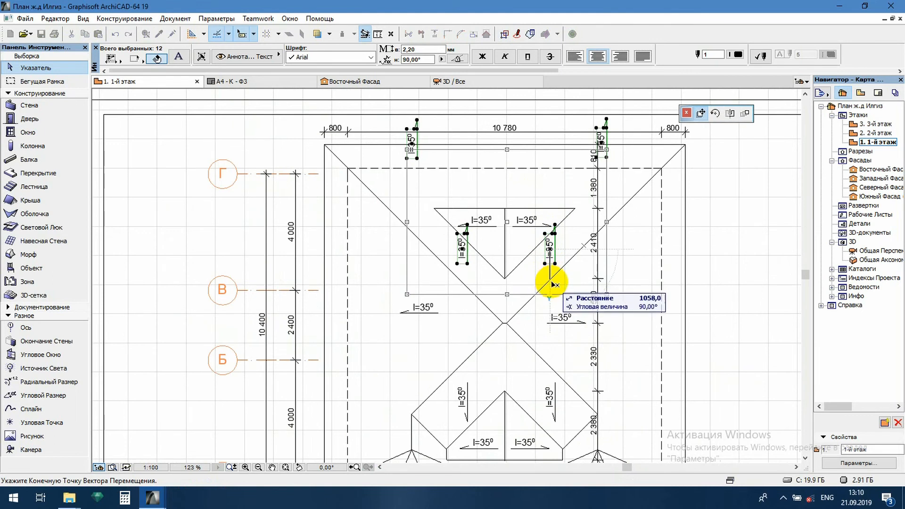
{"action": "left_click", "coordinate": [551, 283]}
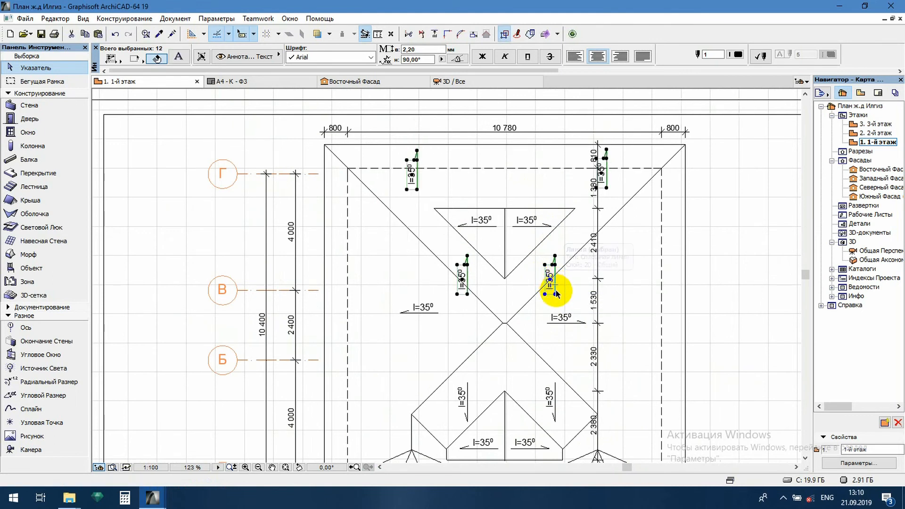
{"action": "key", "text": "Escape"}
- Delete the two surplus vertical slope arrows and their labels between the upper dormer and the central ridge
{"action": "left_click", "coordinate": [444, 249]}
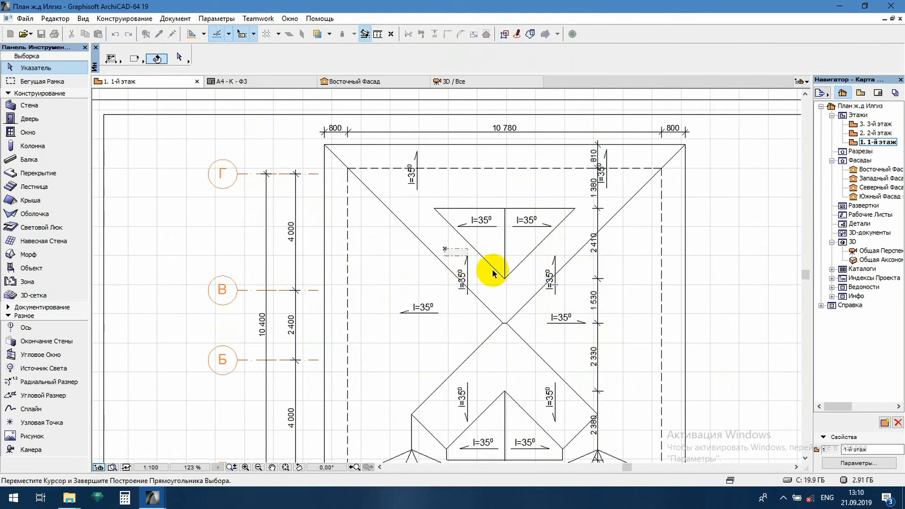
{"action": "left_click", "coordinate": [571, 307]}
{"action": "key", "text": "Escape"}
- Move the vertical dimension chain on the eastern half of the roof slightly west, clear of the northern slope arrow's label
{"action": "left_click", "coordinate": [597, 265]}
{"action": "left_click", "coordinate": [598, 265]}
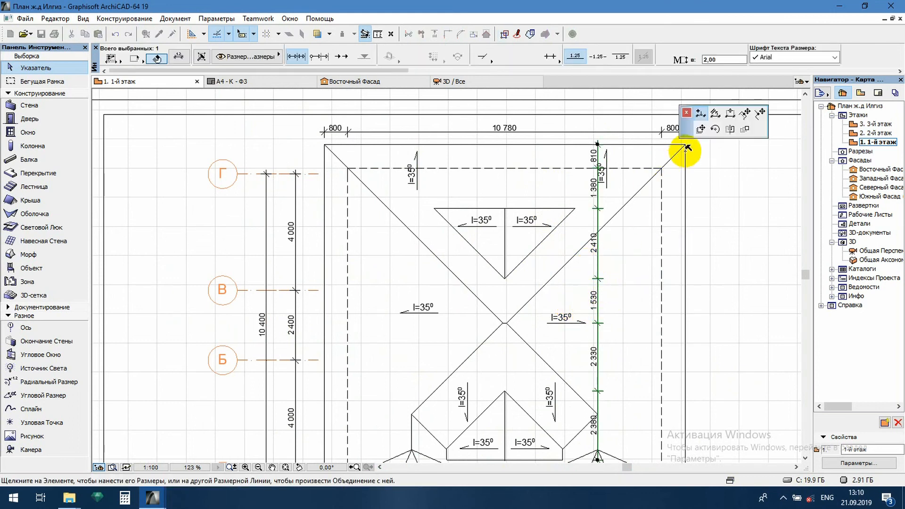
{"action": "left_click", "coordinate": [699, 127]}
{"action": "left_click", "coordinate": [589, 278]}
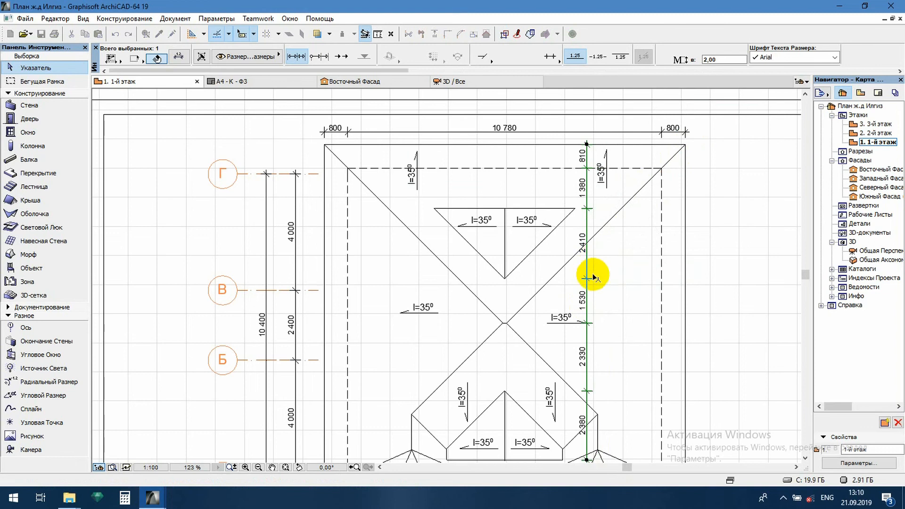
{"action": "key", "text": "Escape"}
- Move the eastern slope's arrow and I=35⁰ label about 1740 mm east, clear of the vertical dimension chain
{"action": "scroll", "coordinate": [532, 307], "scroll_direction": "up", "scroll_amount": 2}
{"action": "left_click", "coordinate": [530, 239]}
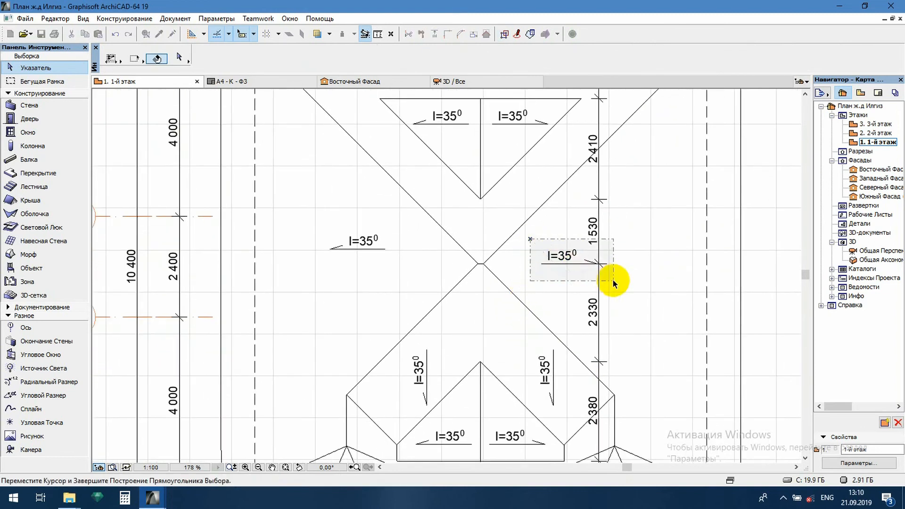
{"action": "left_click", "coordinate": [614, 282]}
{"action": "left_click", "coordinate": [566, 258]}
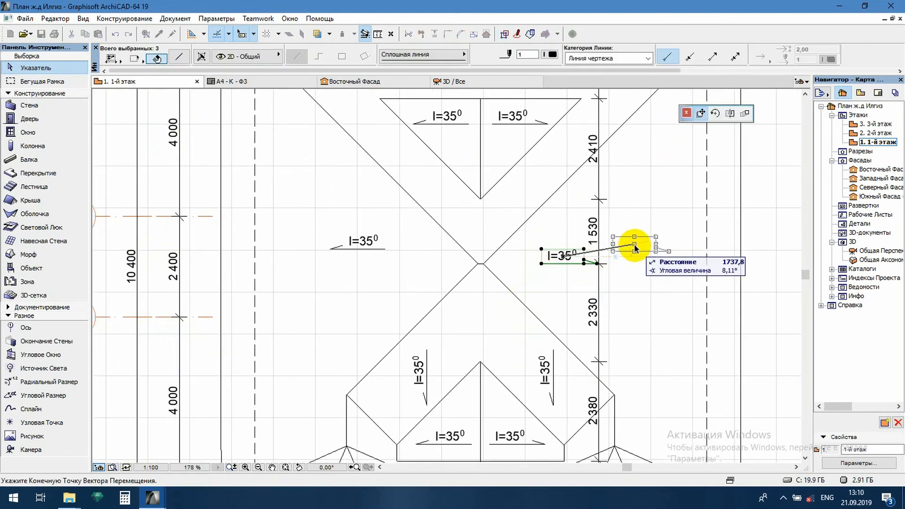
{"action": "left_click", "coordinate": [635, 248]}
{"action": "key", "text": "Escape"}
- Draw a roof edge line on the eastern bay from the inner eave corner to the corner of the dashed wall outline
{"action": "scroll", "coordinate": [648, 277], "scroll_direction": "down", "scroll_amount": 4}
{"action": "middle_click_drag", "start_coordinate": [575, 280], "coordinate": [524, 244]}
{"action": "scroll", "coordinate": [504, 370], "scroll_direction": "up", "scroll_amount": 2}
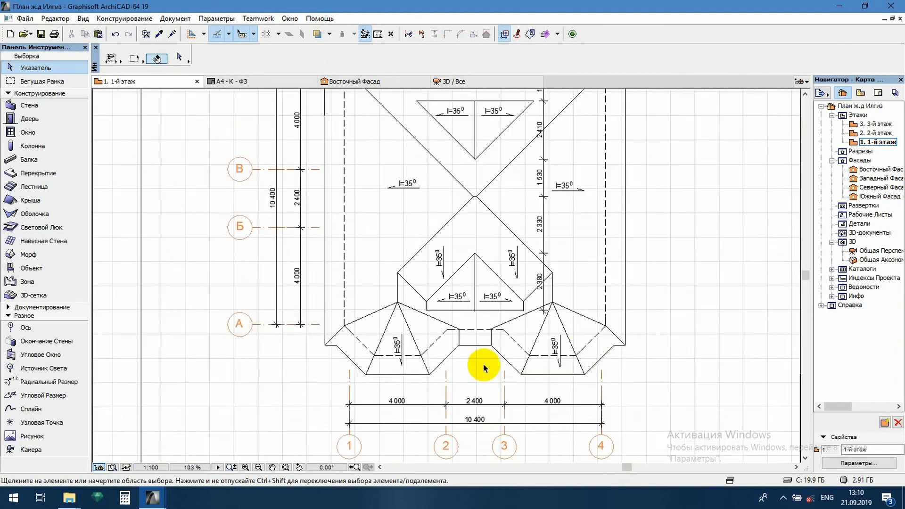
{"action": "scroll", "coordinate": [652, 349], "scroll_direction": "up", "scroll_amount": 2}
{"action": "middle_click_drag", "start_coordinate": [652, 349], "coordinate": [592, 287]}
{"action": "left_click", "coordinate": [591, 298]}
{"action": "left_click", "coordinate": [591, 298], "text": "alt"}
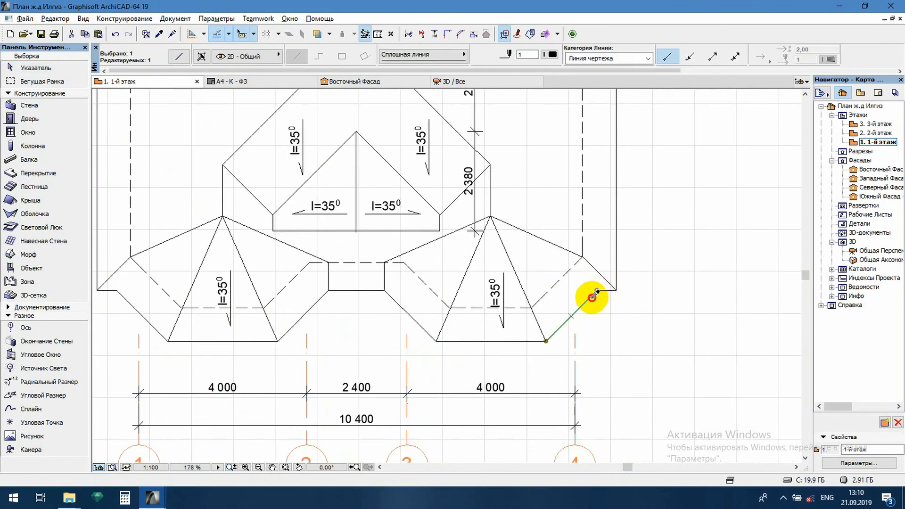
{"action": "left_click", "coordinate": [597, 290]}
{"action": "double_click", "coordinate": [583, 257]}
- Draw the matching roof edge line on the western bay from the inner eave corner to the dashed wall outline's corner
{"action": "scroll", "coordinate": [654, 286], "scroll_direction": "down", "scroll_amount": 2}
{"action": "scroll", "coordinate": [404, 282], "scroll_direction": "up", "scroll_amount": 2}
{"action": "left_click", "coordinate": [380, 296]}
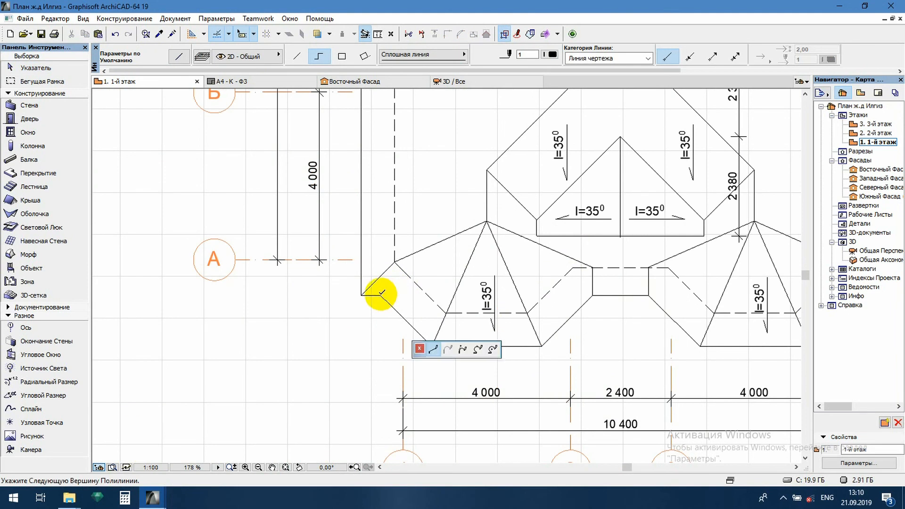
{"action": "double_click", "coordinate": [395, 262]}
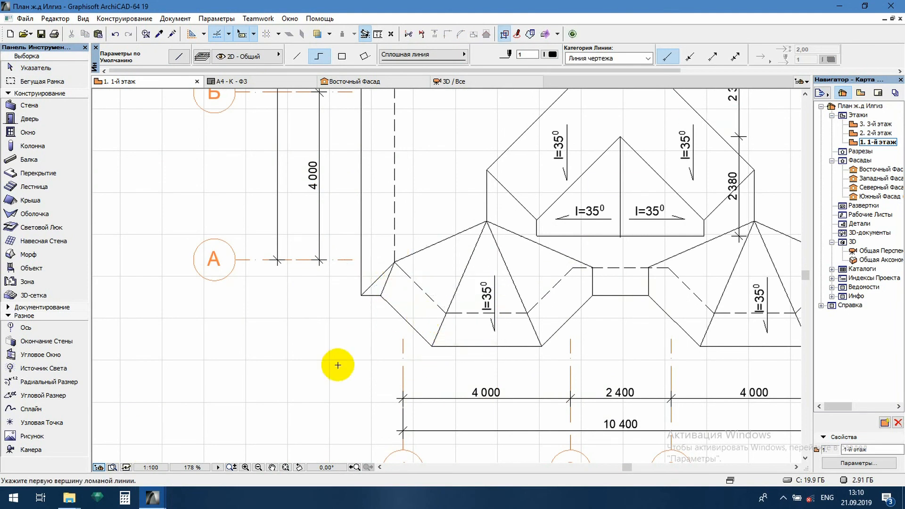
{"action": "key", "text": "Escape"}
{"action": "scroll", "coordinate": [335, 354], "scroll_direction": "down", "scroll_amount": 4}
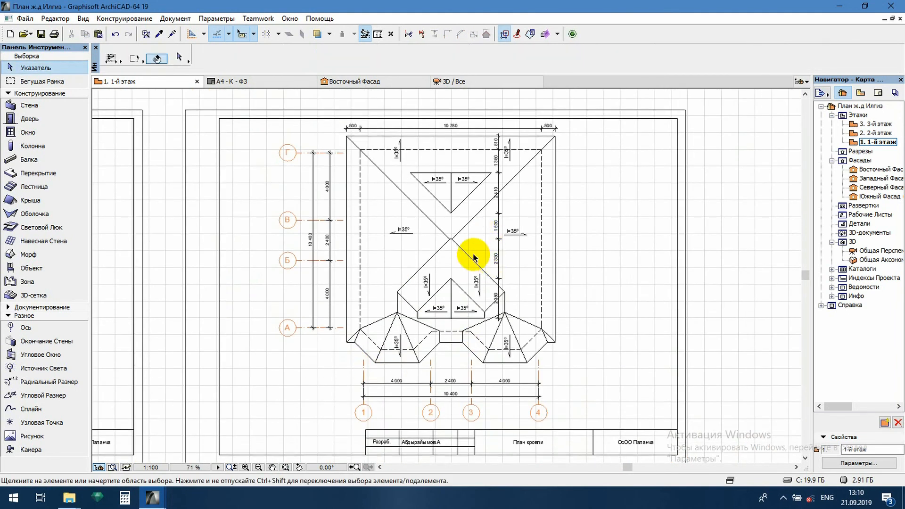
{"action": "middle_click_drag", "start_coordinate": [460, 278], "coordinate": [489, 262]}
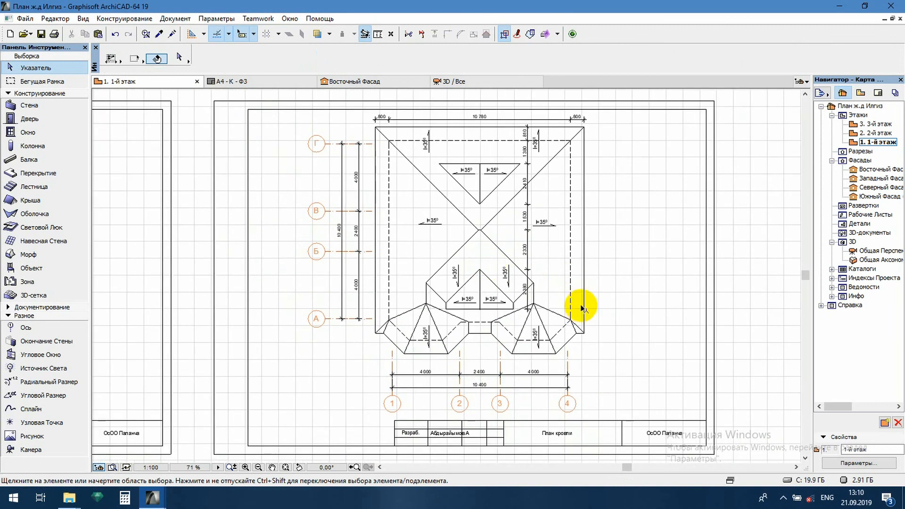